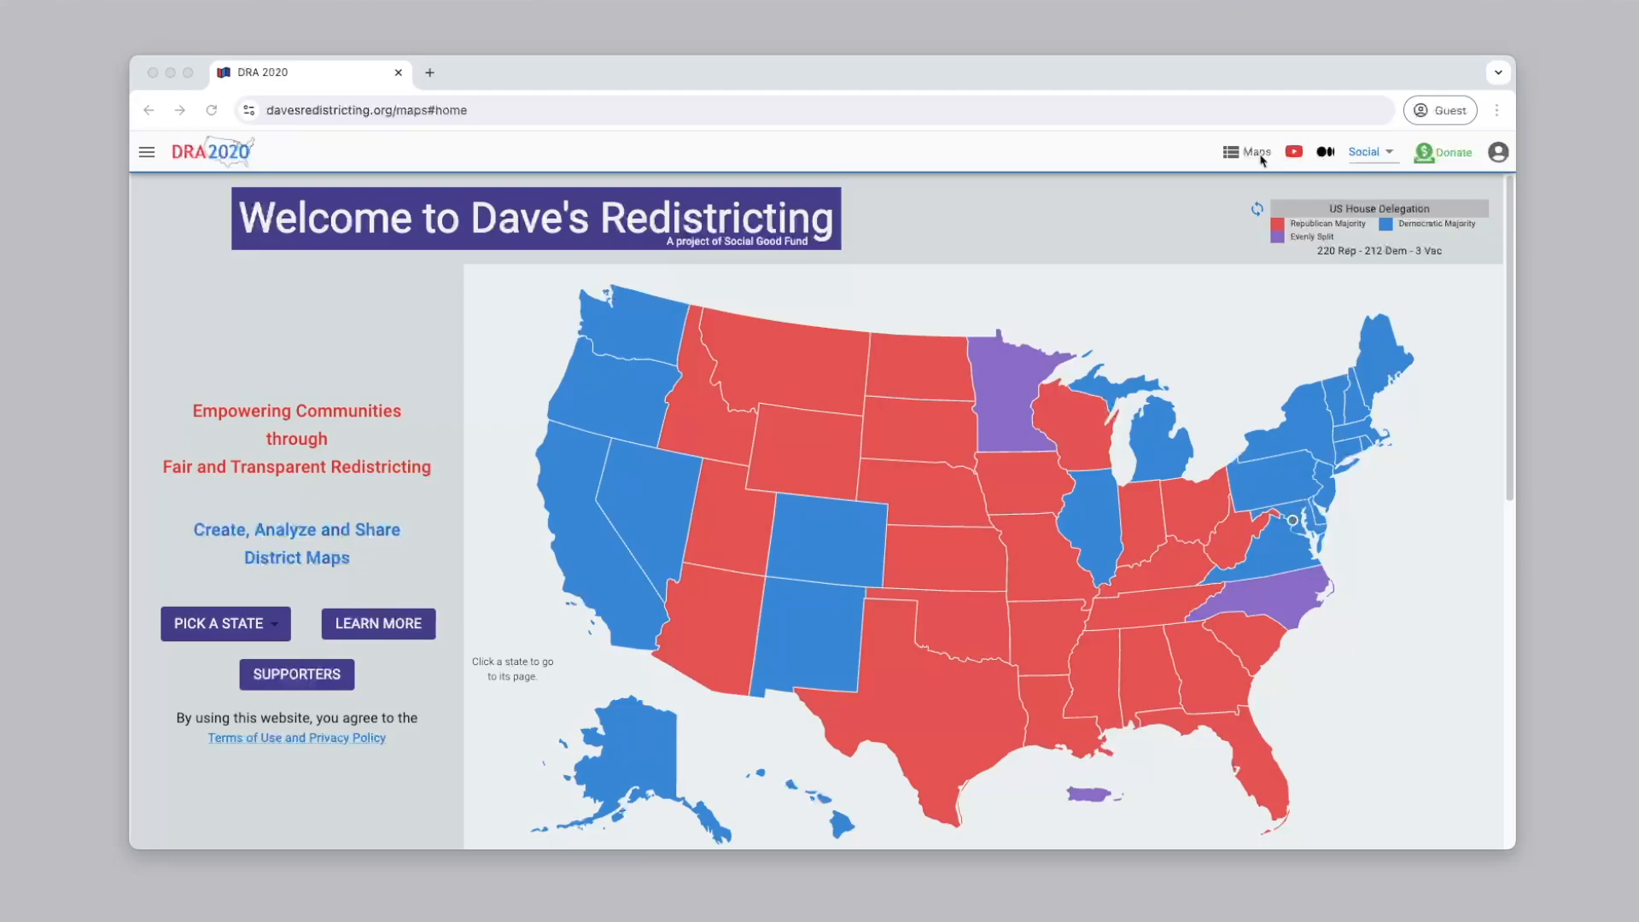
# Open the custom dataset import from the saved maps list and review which file formats it accepts
pyautogui.click(1256, 154)
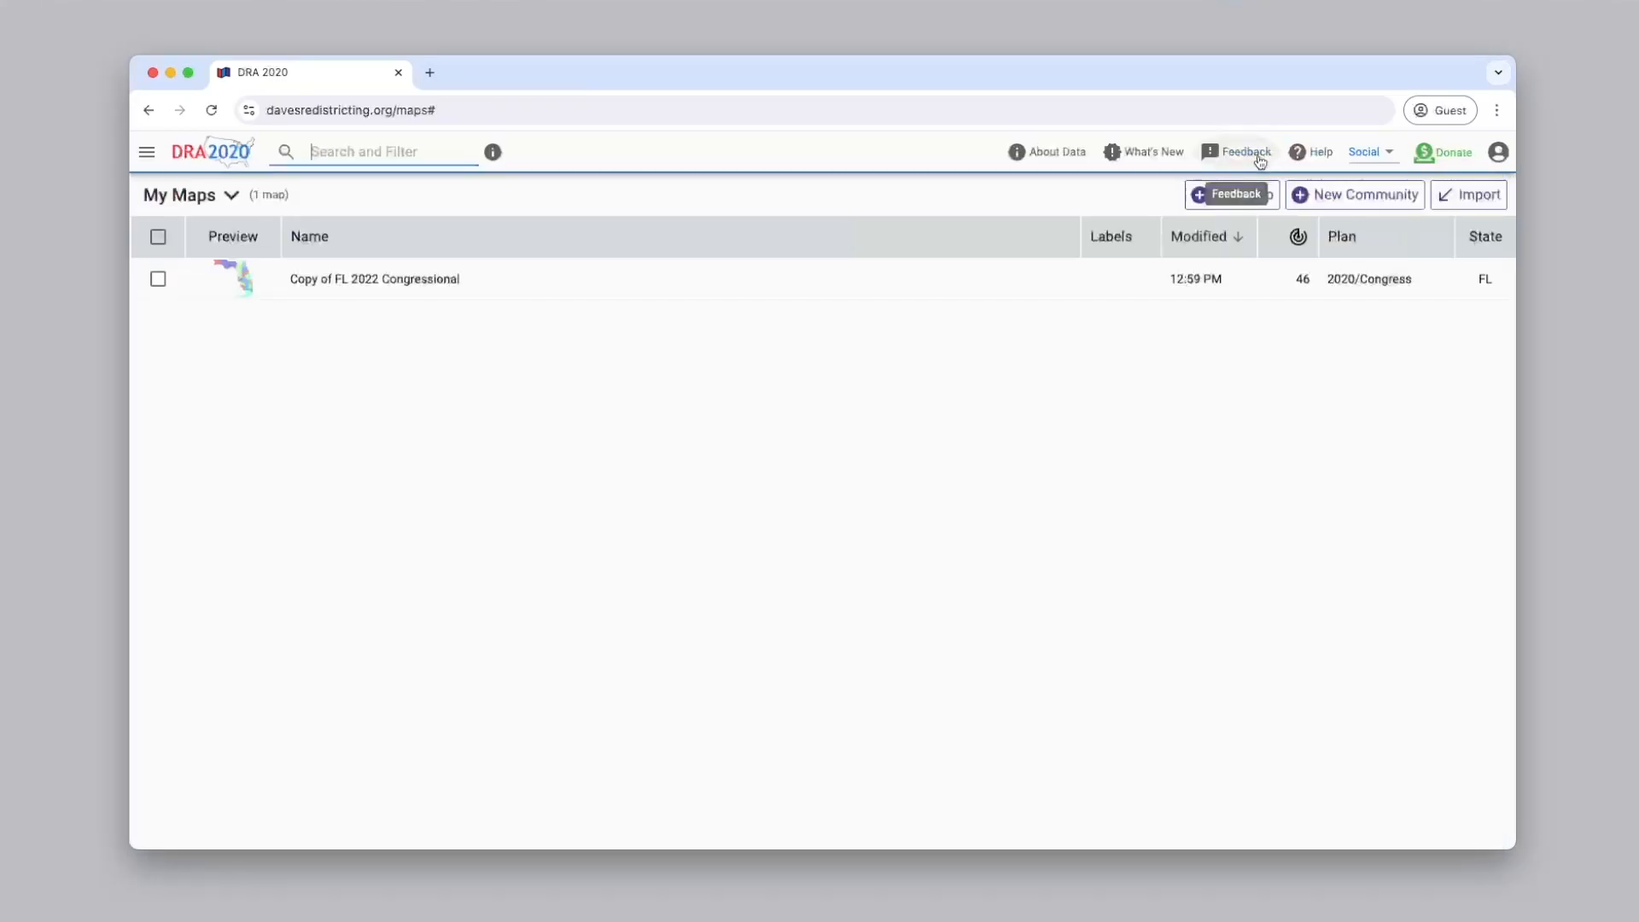
pyautogui.click(1464, 198)
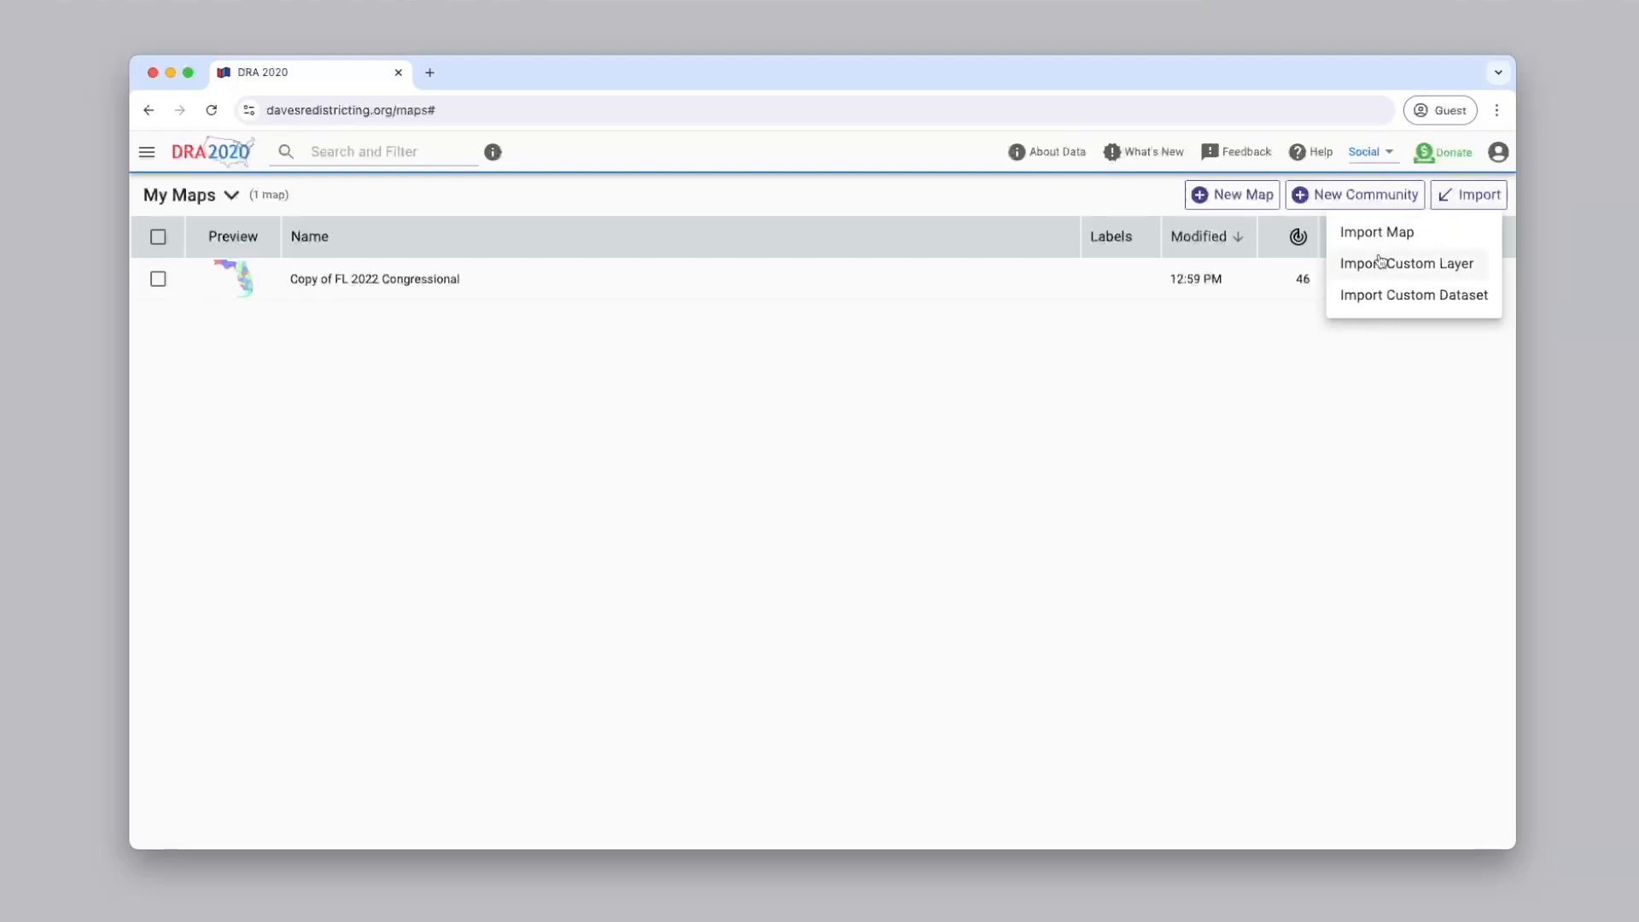
pyautogui.click(1377, 299)
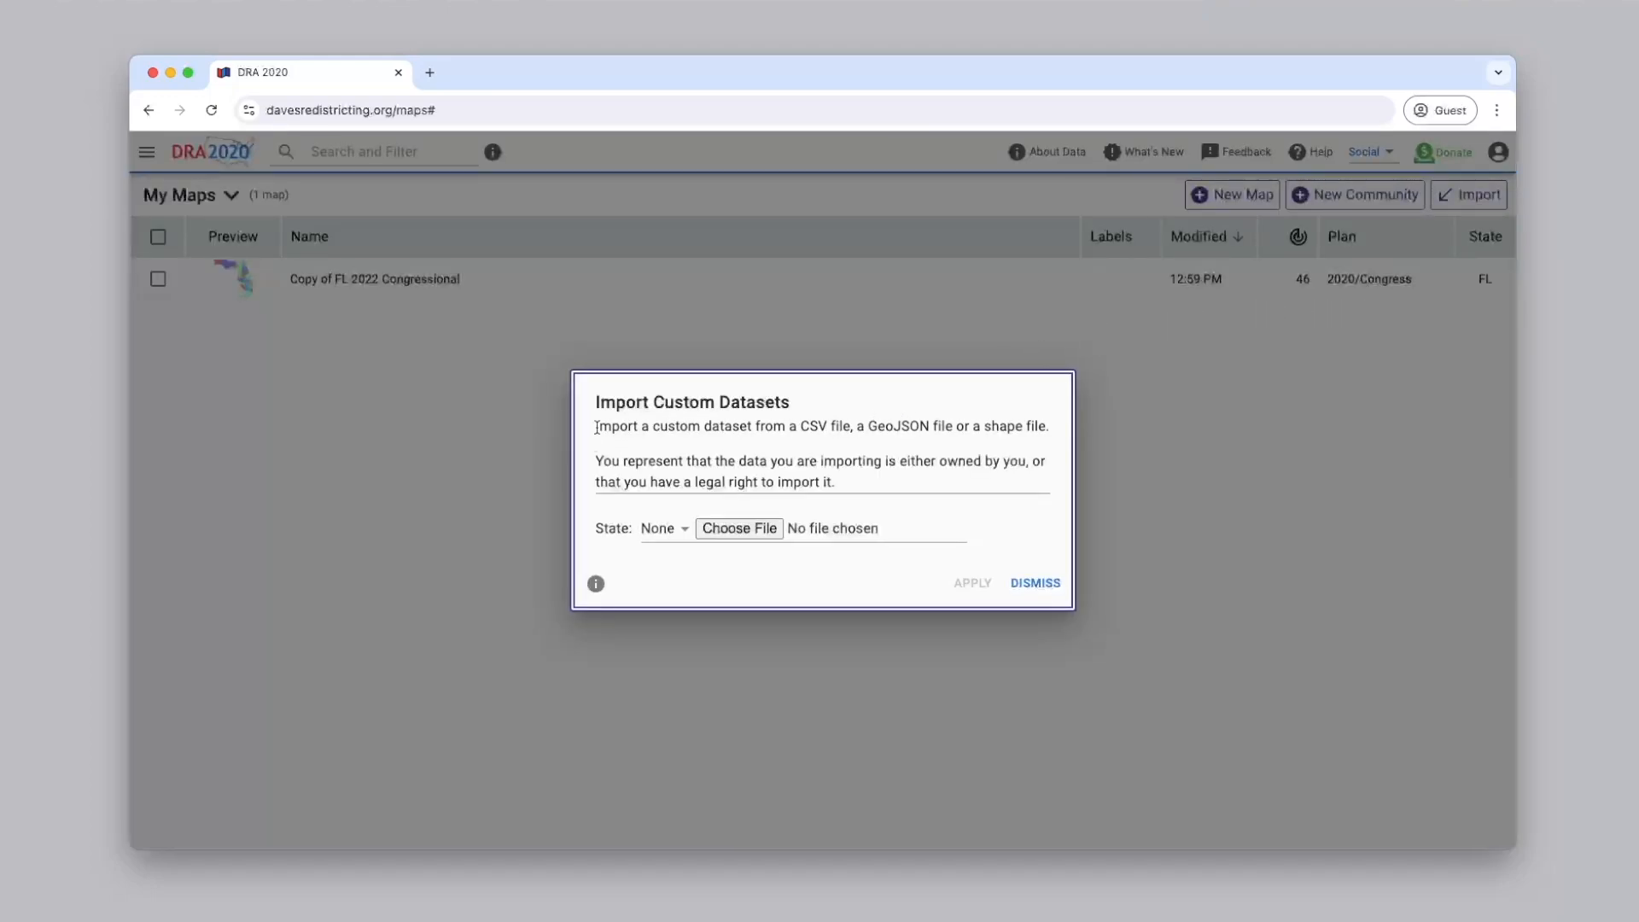
pyautogui.moveTo(596, 427); pyautogui.dragTo(1054, 438)
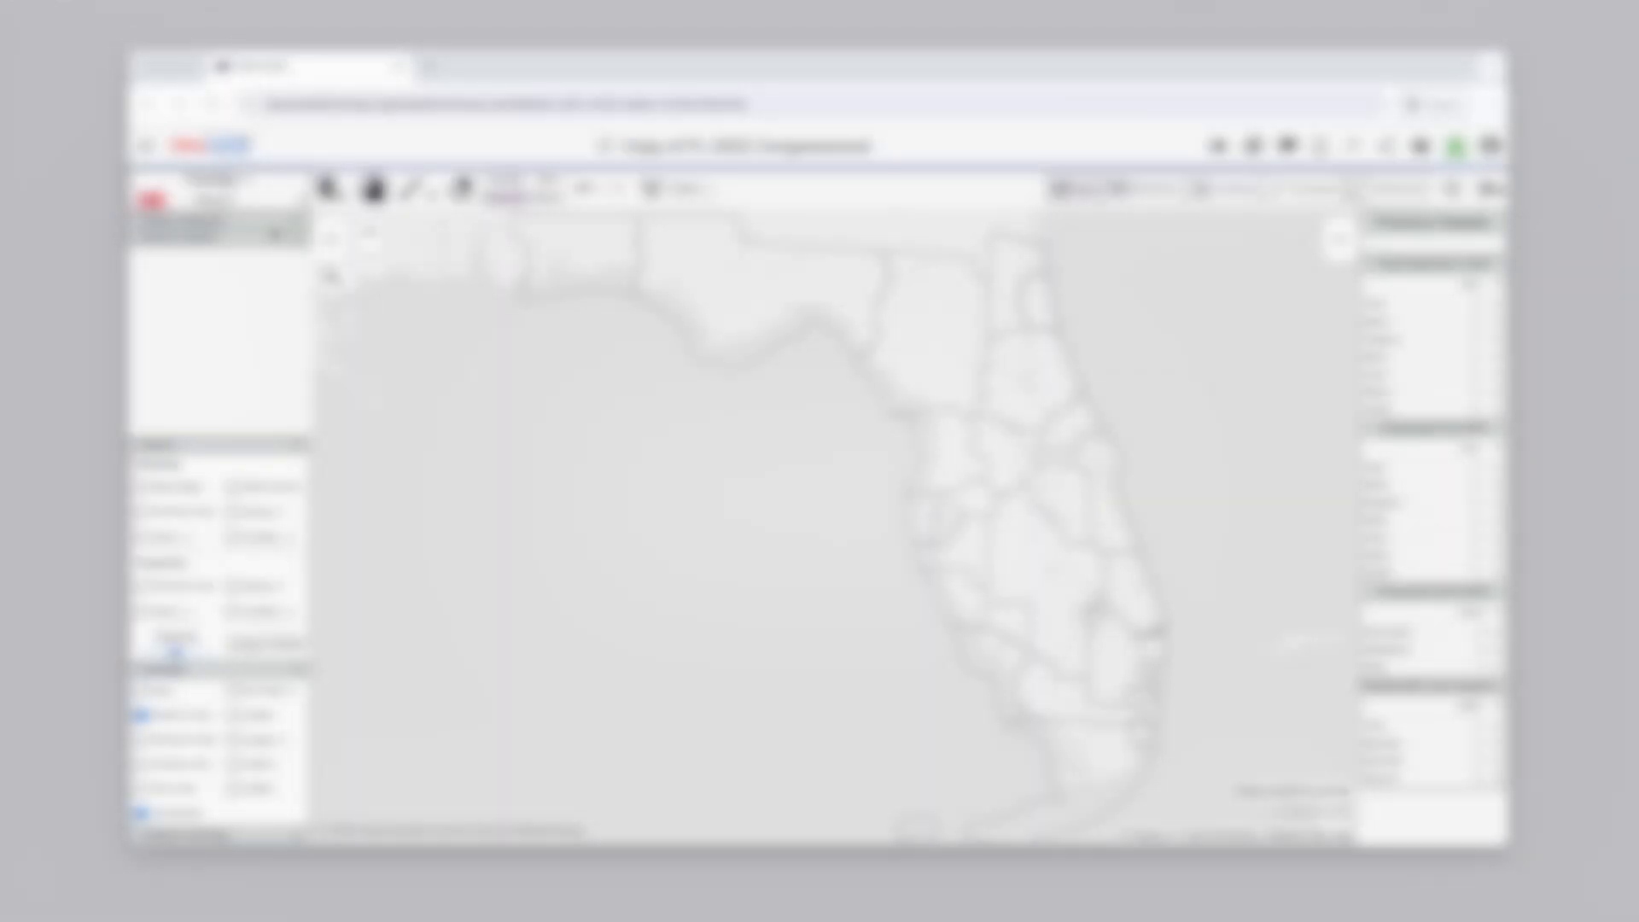
# Select the custom dataset "Florida 2022 voter registration by party" in the map's data settings and apply it
pyautogui.click(1496, 189)
pyautogui.moveTo(1505, 344); pyautogui.dragTo(1504, 491)
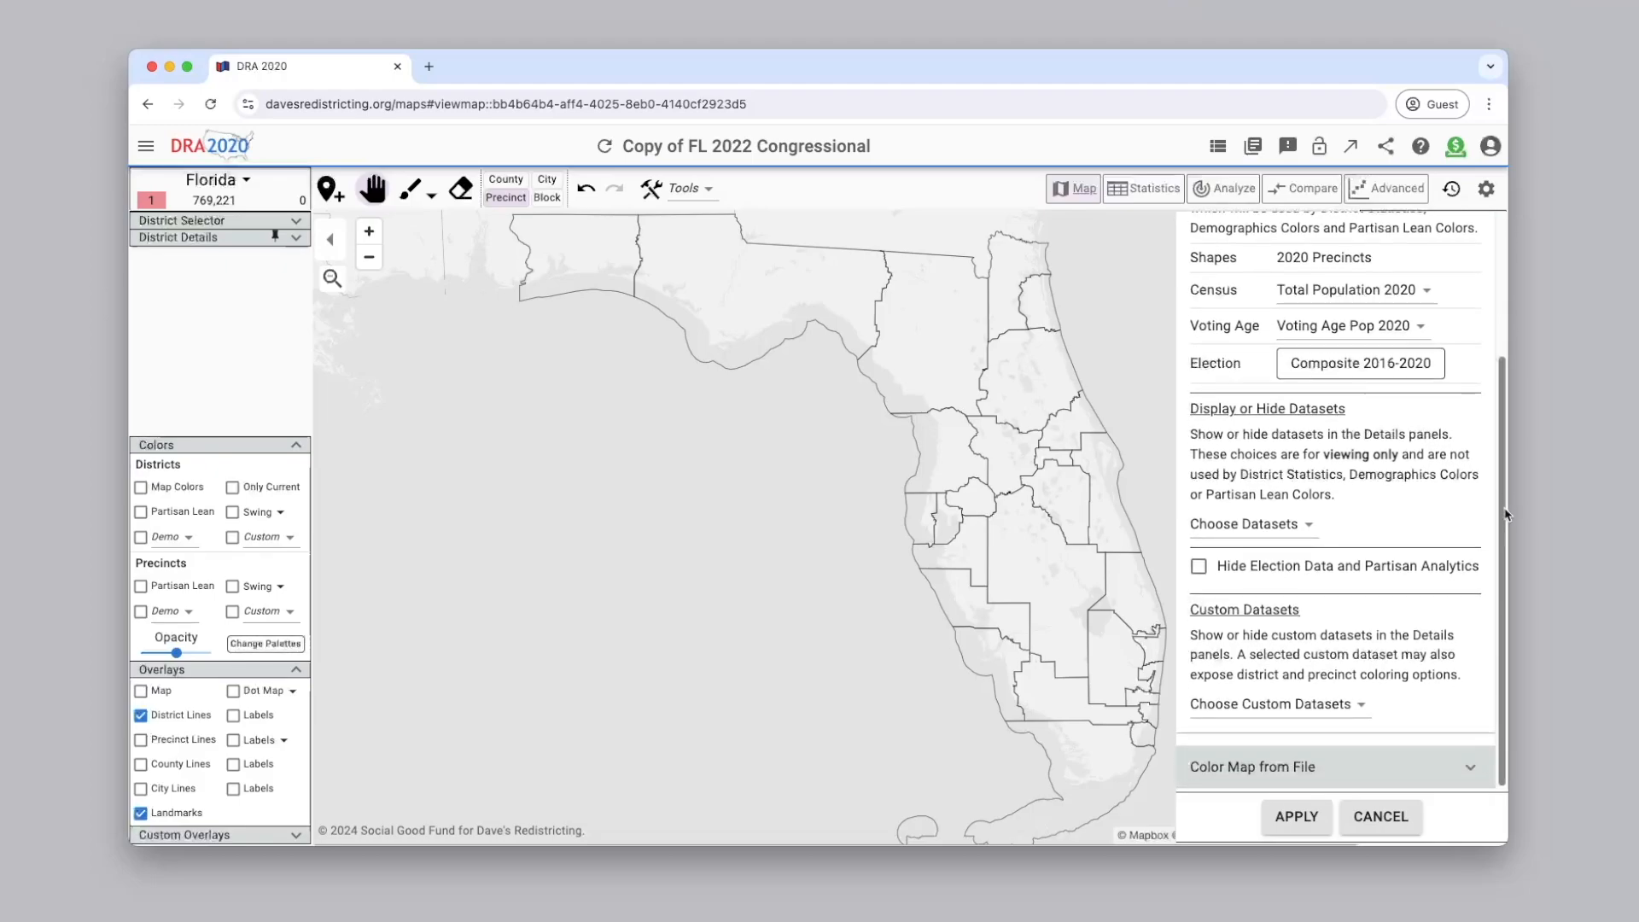
pyautogui.click(1351, 710)
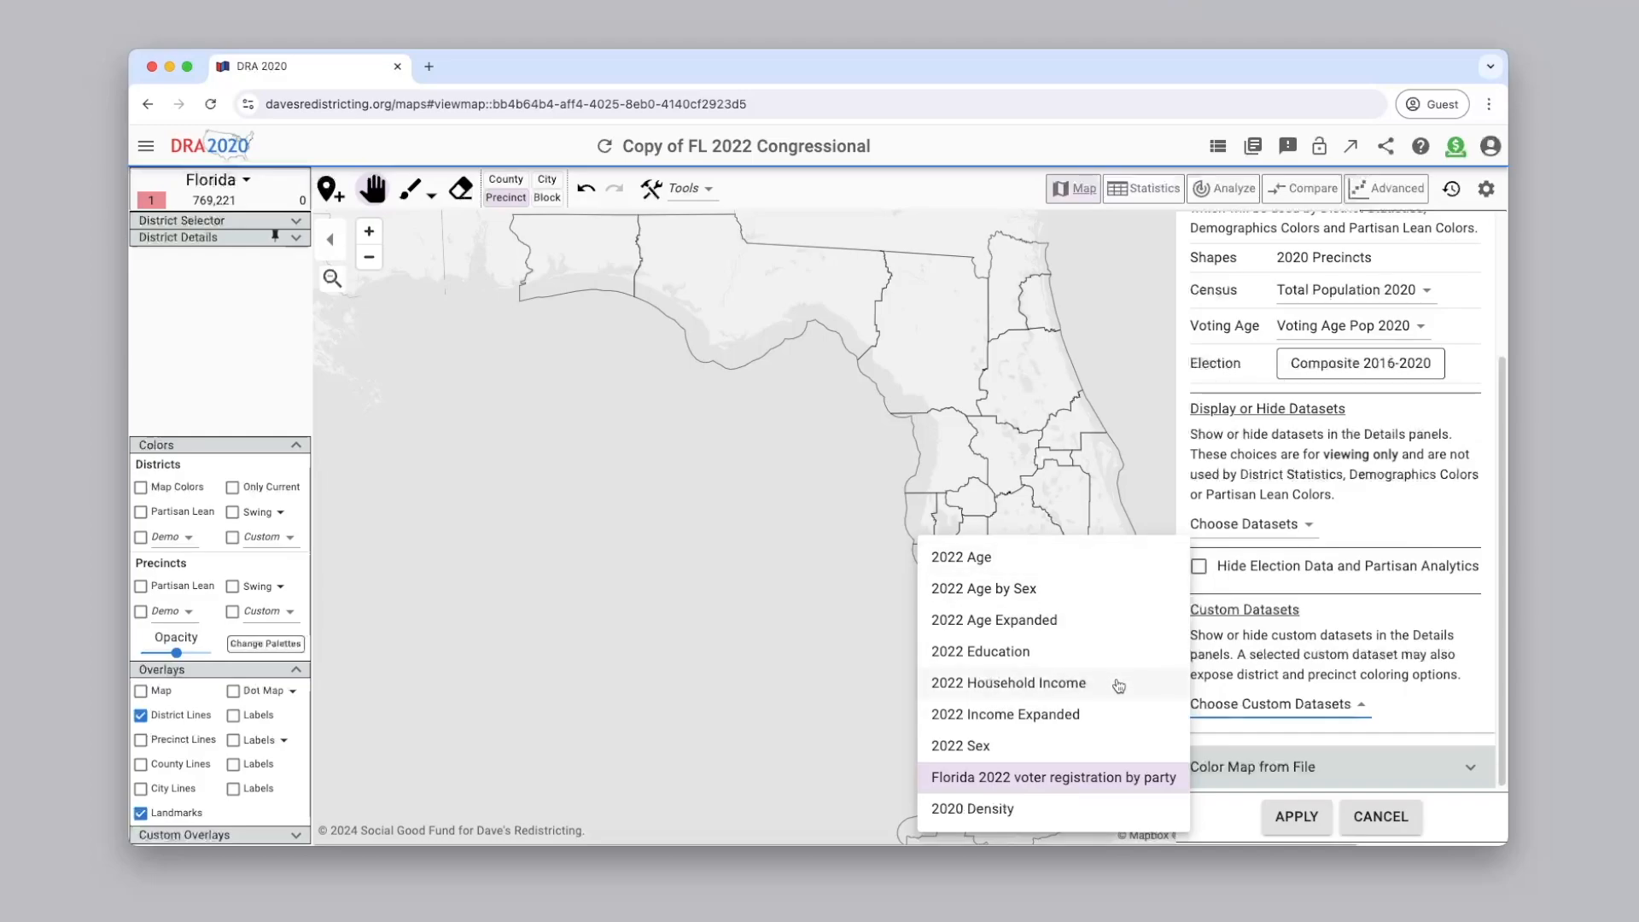
pyautogui.click(1141, 794)
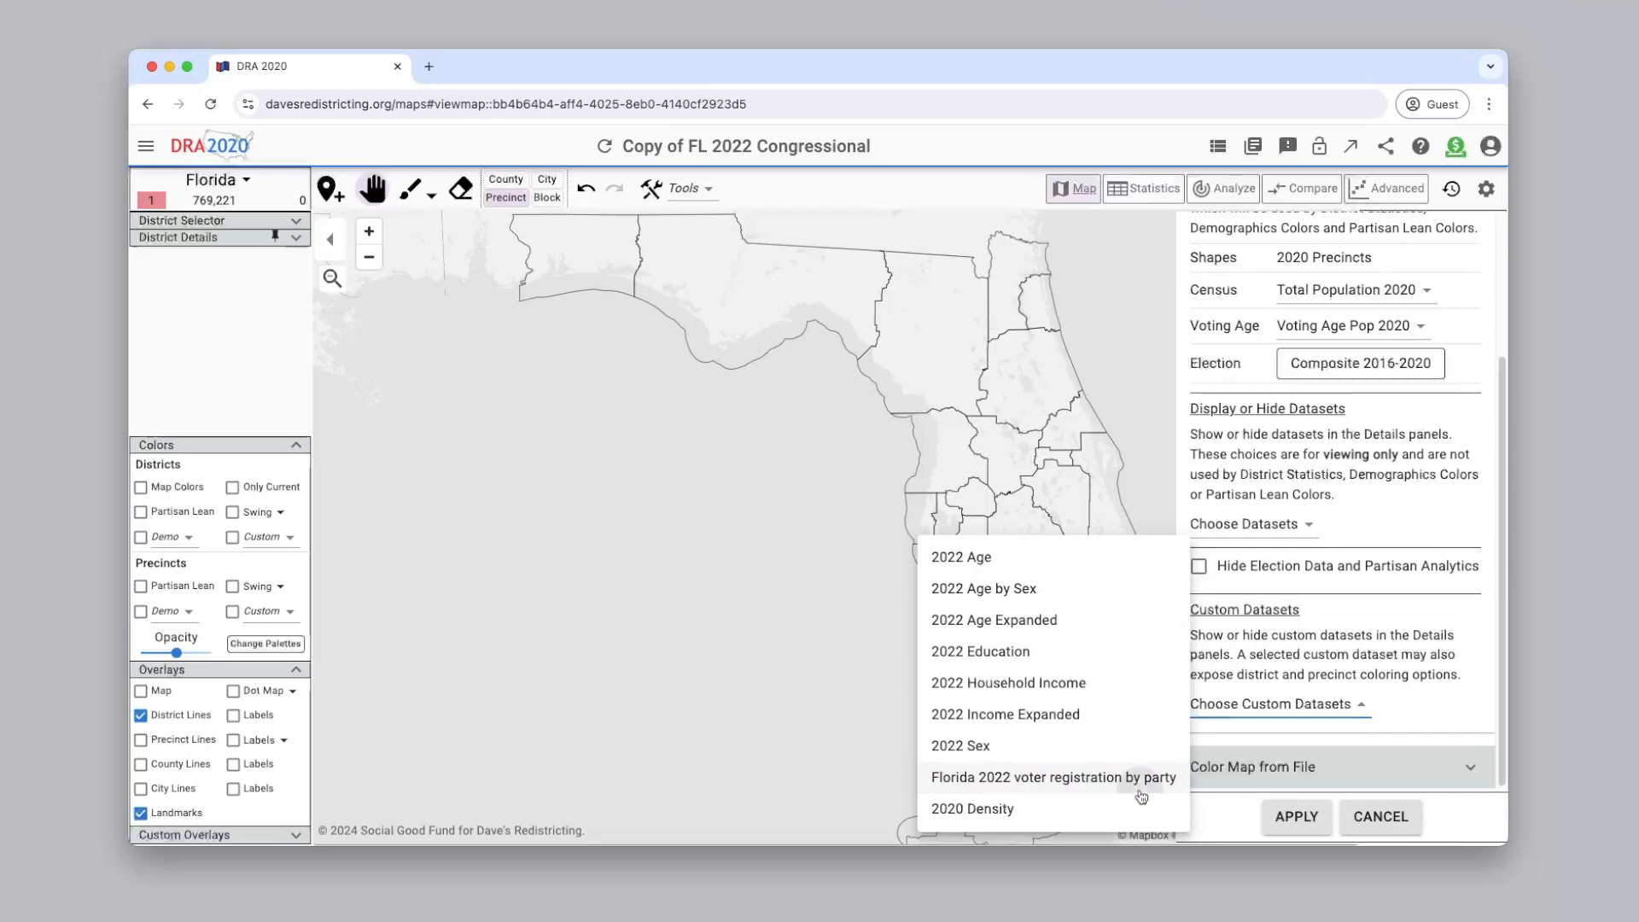
pyautogui.click(1141, 795)
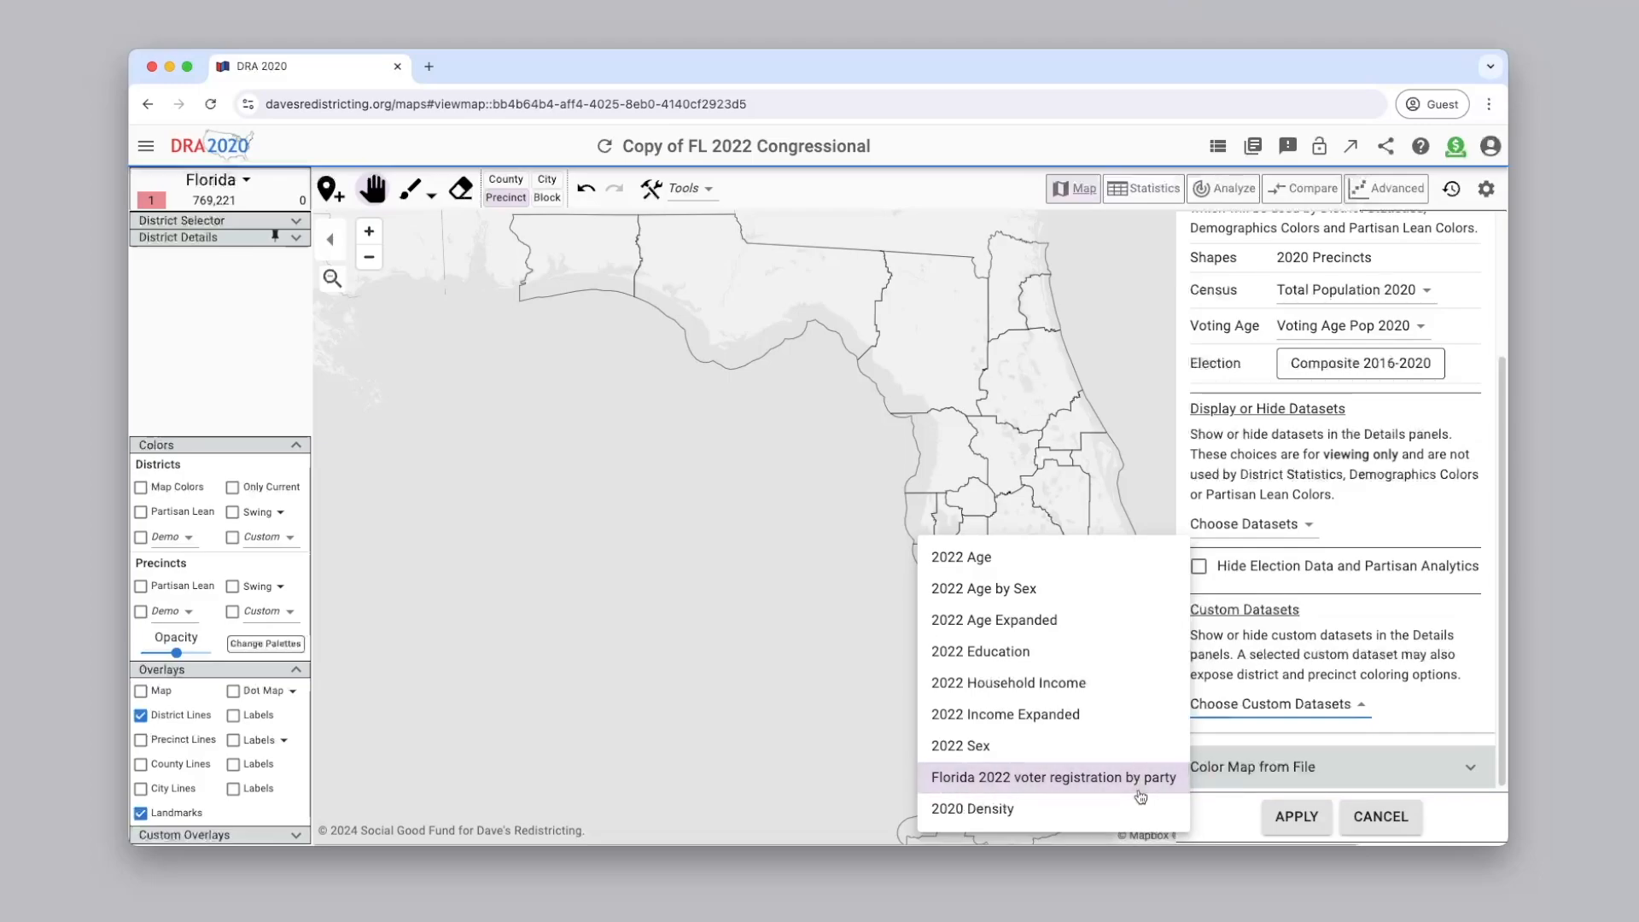
pyautogui.click(1334, 784)
pyautogui.click(1316, 830)
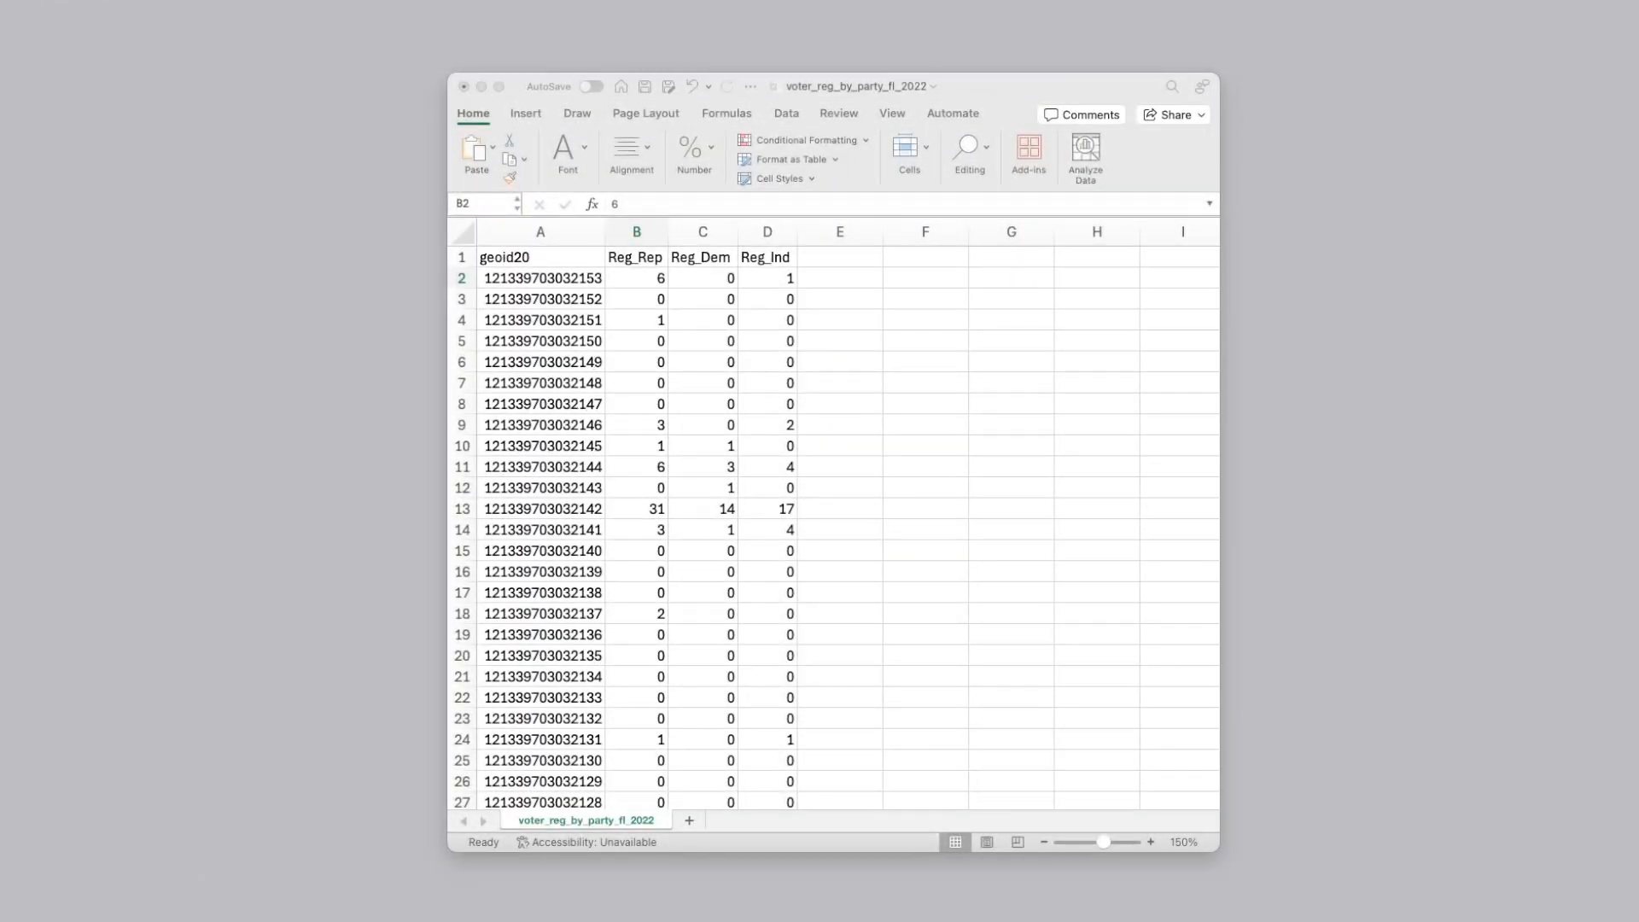
# Switch to Excel and examine the header row of voter_reg_by_party_fl_2022, from geoid20 through Reg_Rep, Reg_Dem and Reg_Ind
pyautogui.click(564, 262)
pyautogui.doubleClick(564, 263)
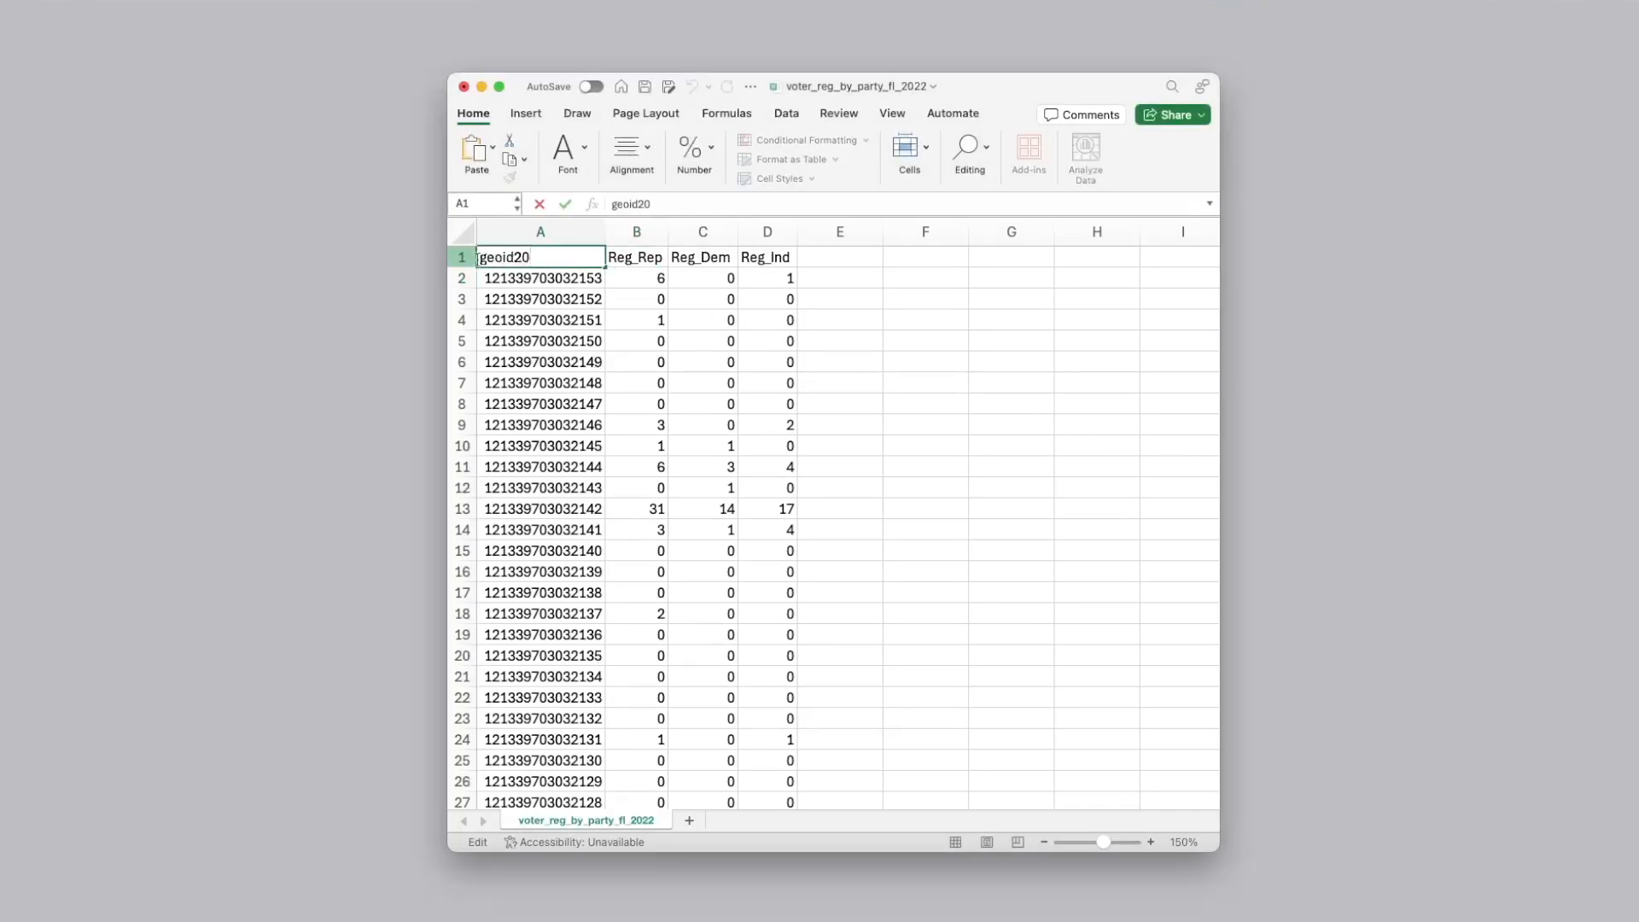
pyautogui.click(658, 256)
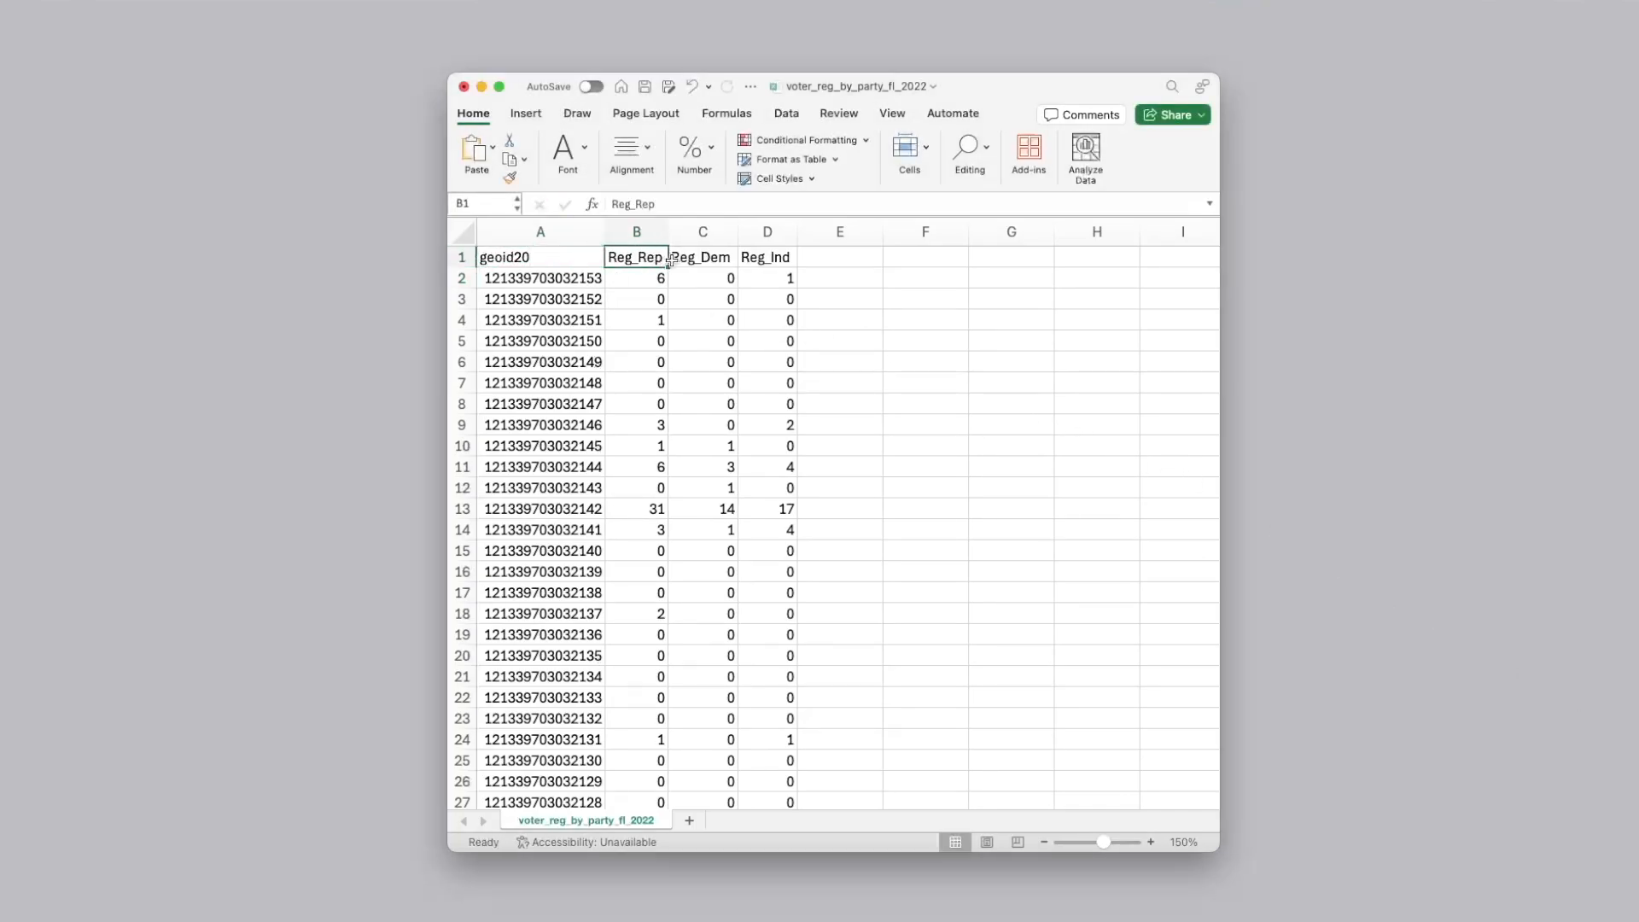
pyautogui.click(732, 260)
pyautogui.click(790, 259)
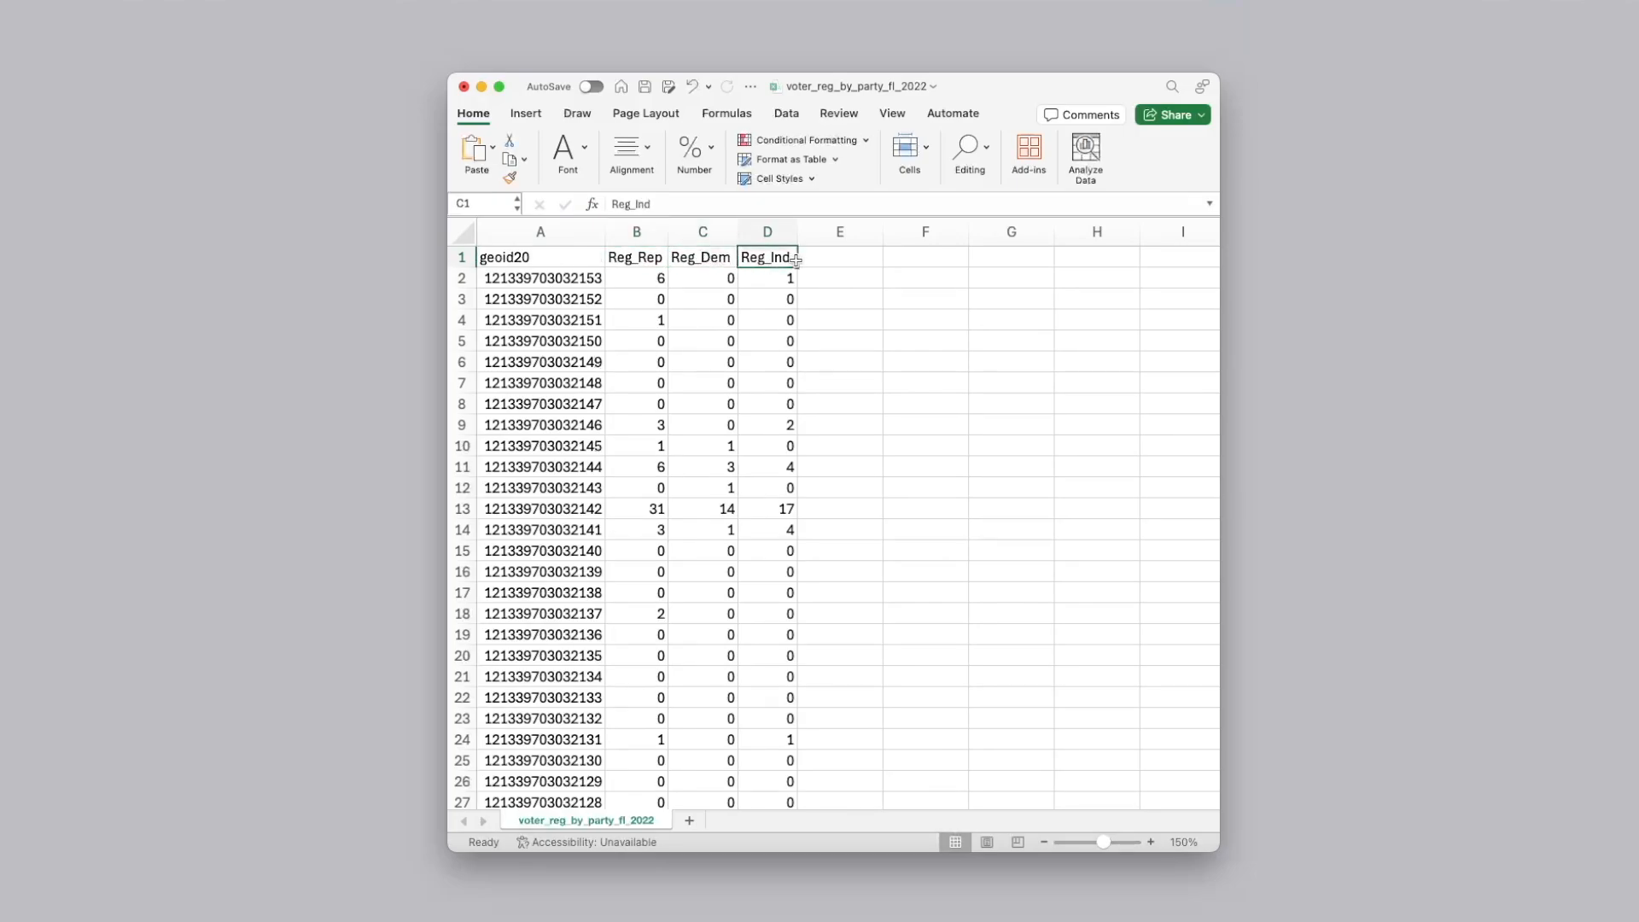
pyautogui.click(462, 257)
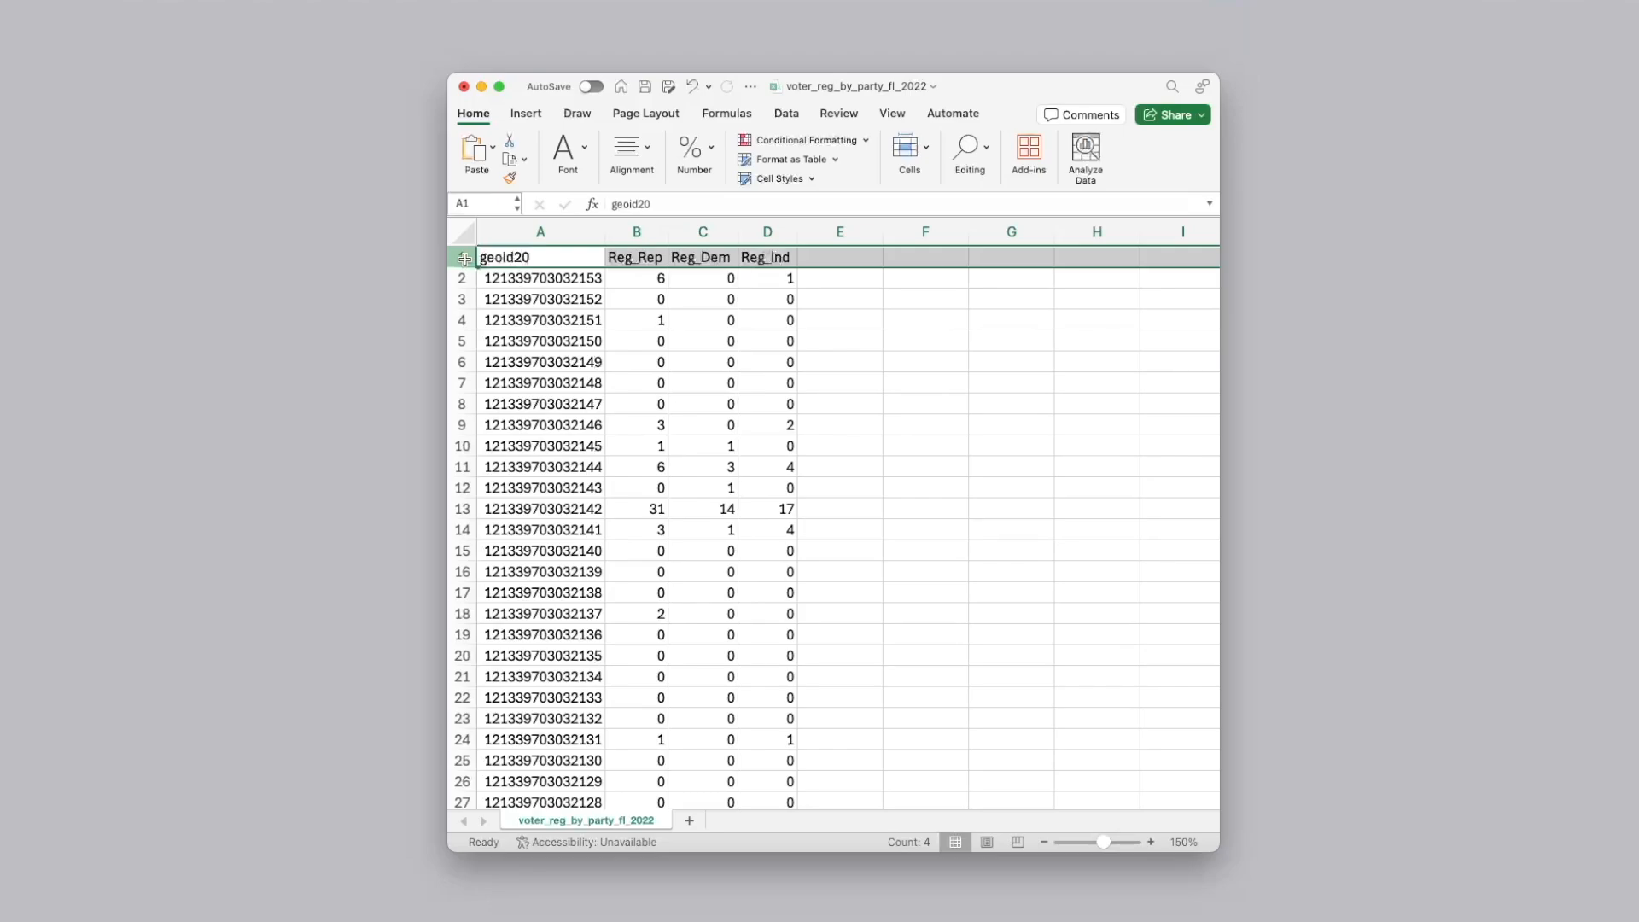
pyautogui.moveTo(1212, 260); pyautogui.dragTo(1215, 258)
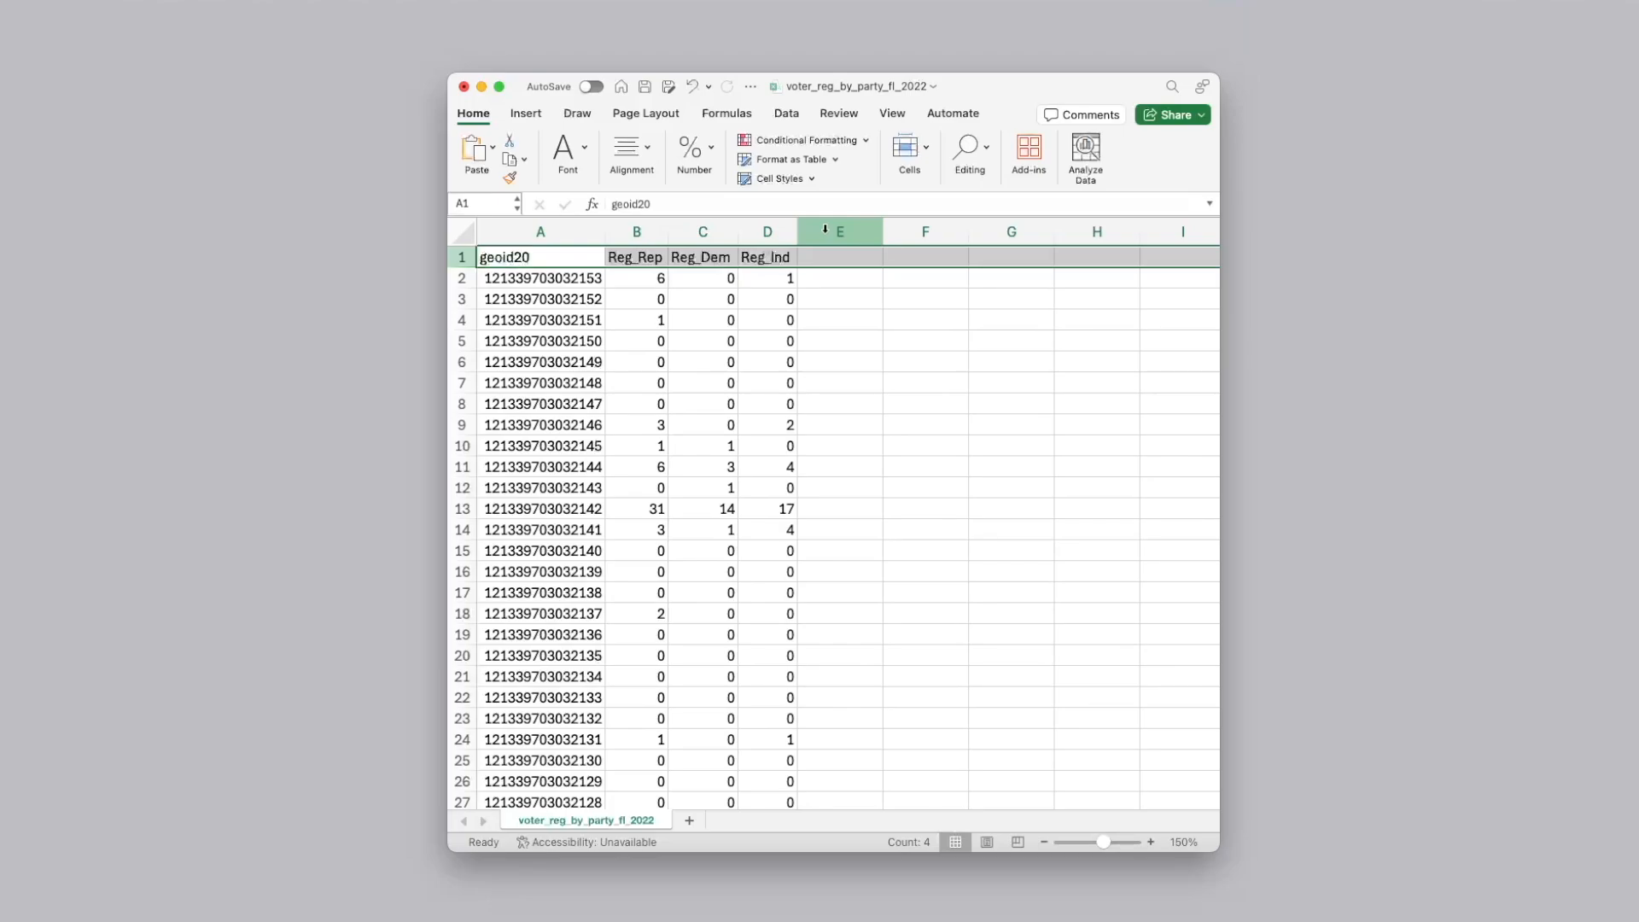
# Examine the block identifiers in the geoid20 column and how they relate to the single header row
pyautogui.click(574, 259)
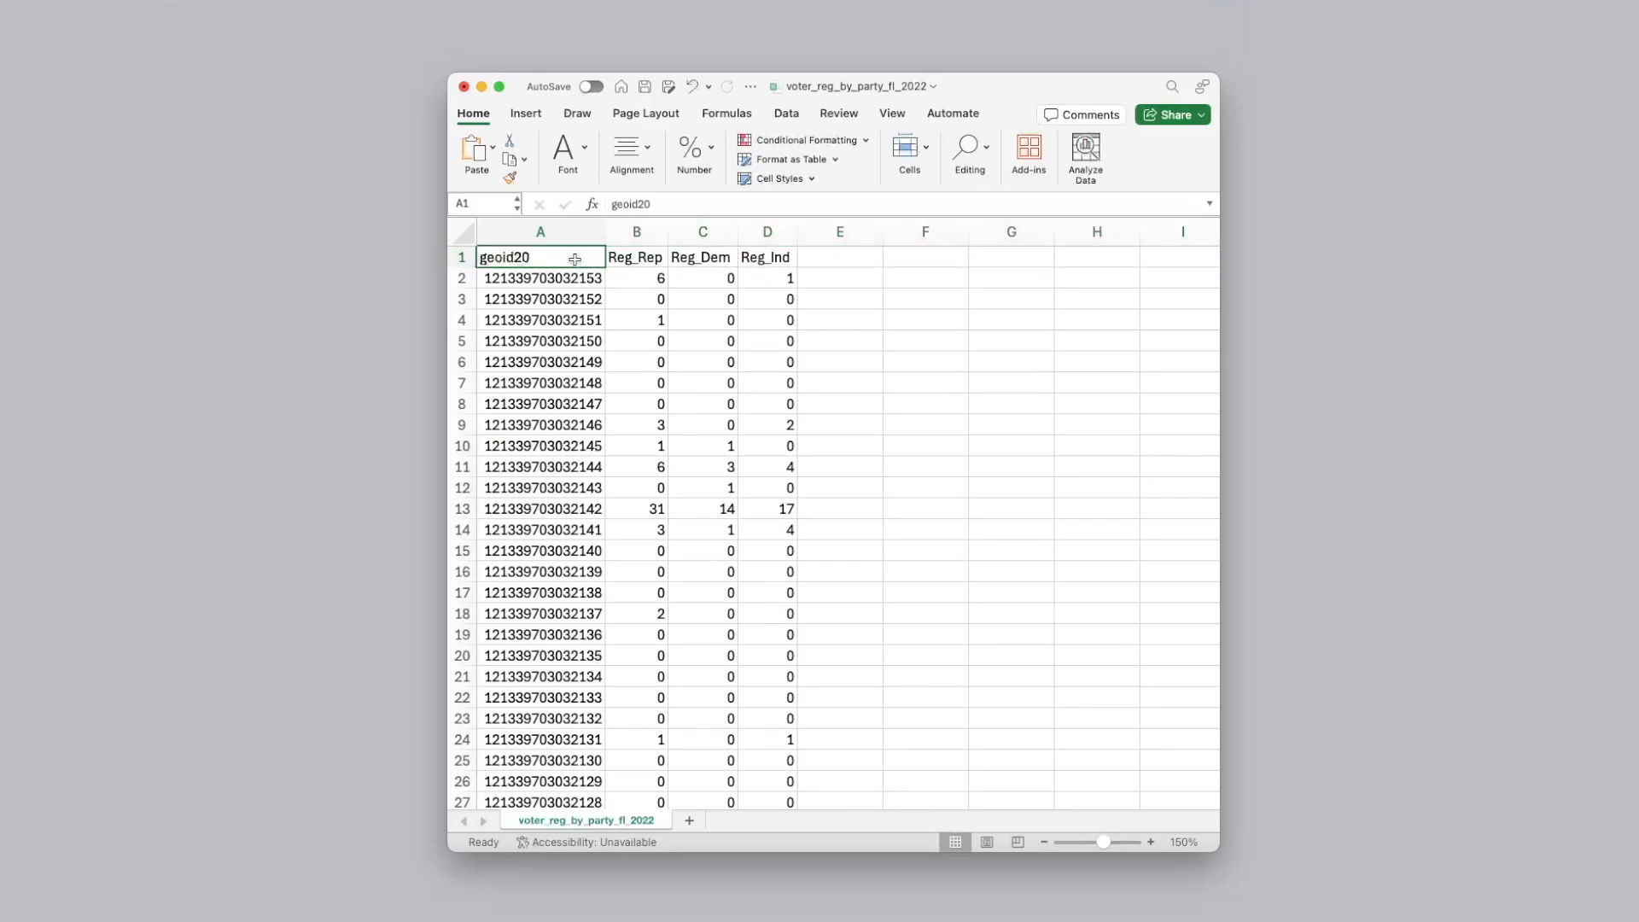
pyautogui.press('Down')
pyautogui.press('Down')
pyautogui.press('Down')
pyautogui.press('Down')
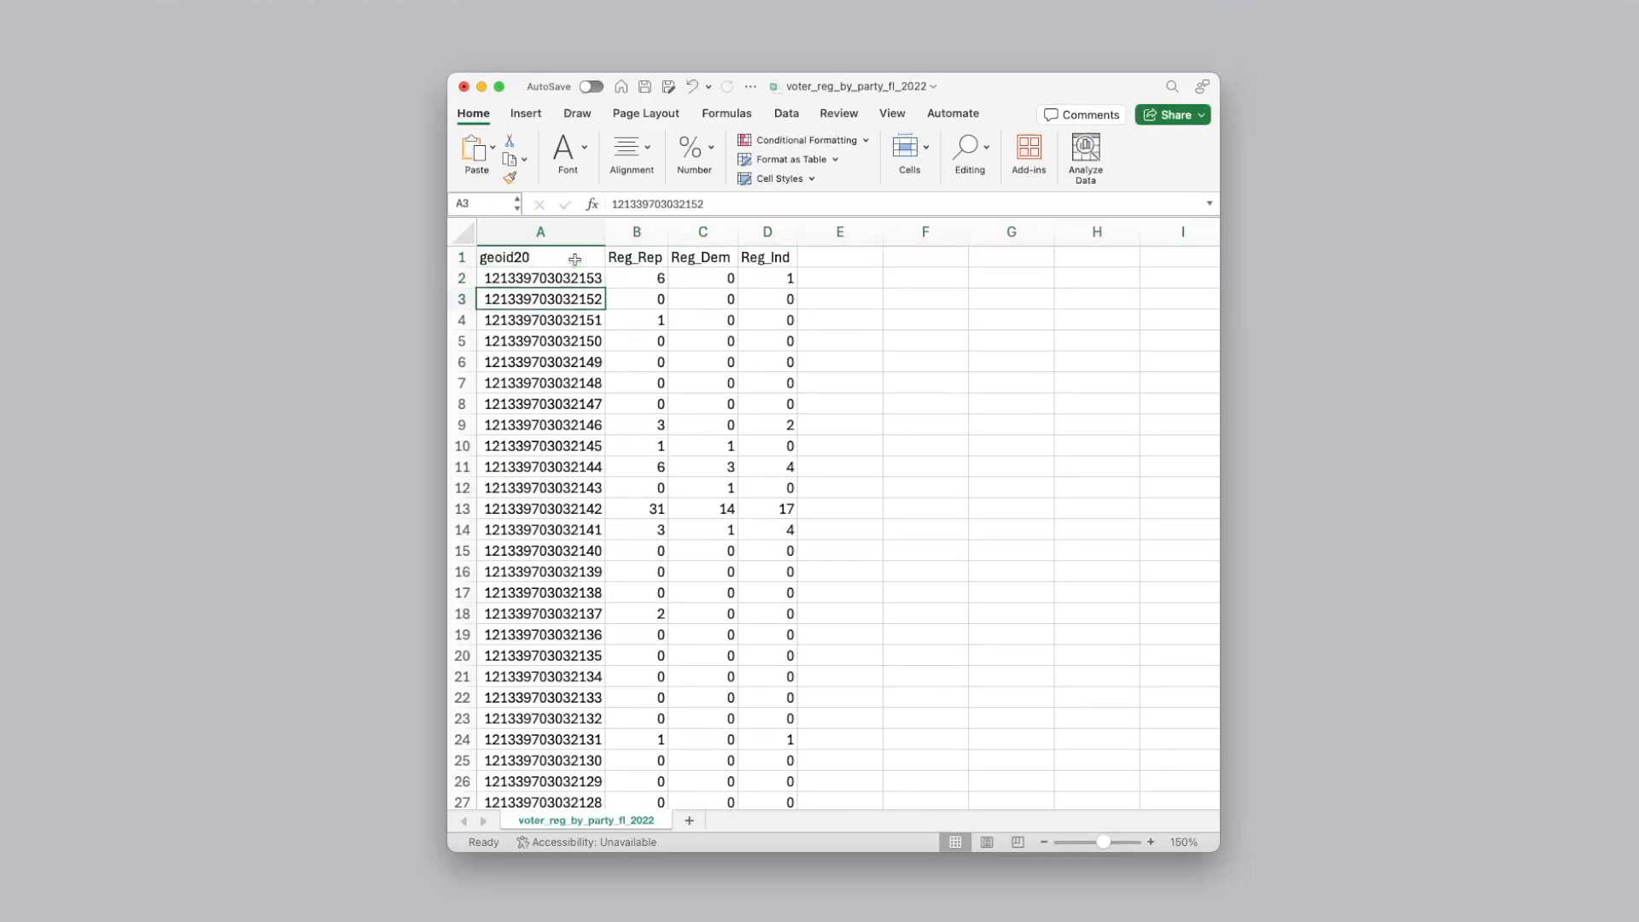
pyautogui.press('Down')
pyautogui.press('Down')
pyautogui.press('Down')
pyautogui.press('Down')
pyautogui.press('Down')
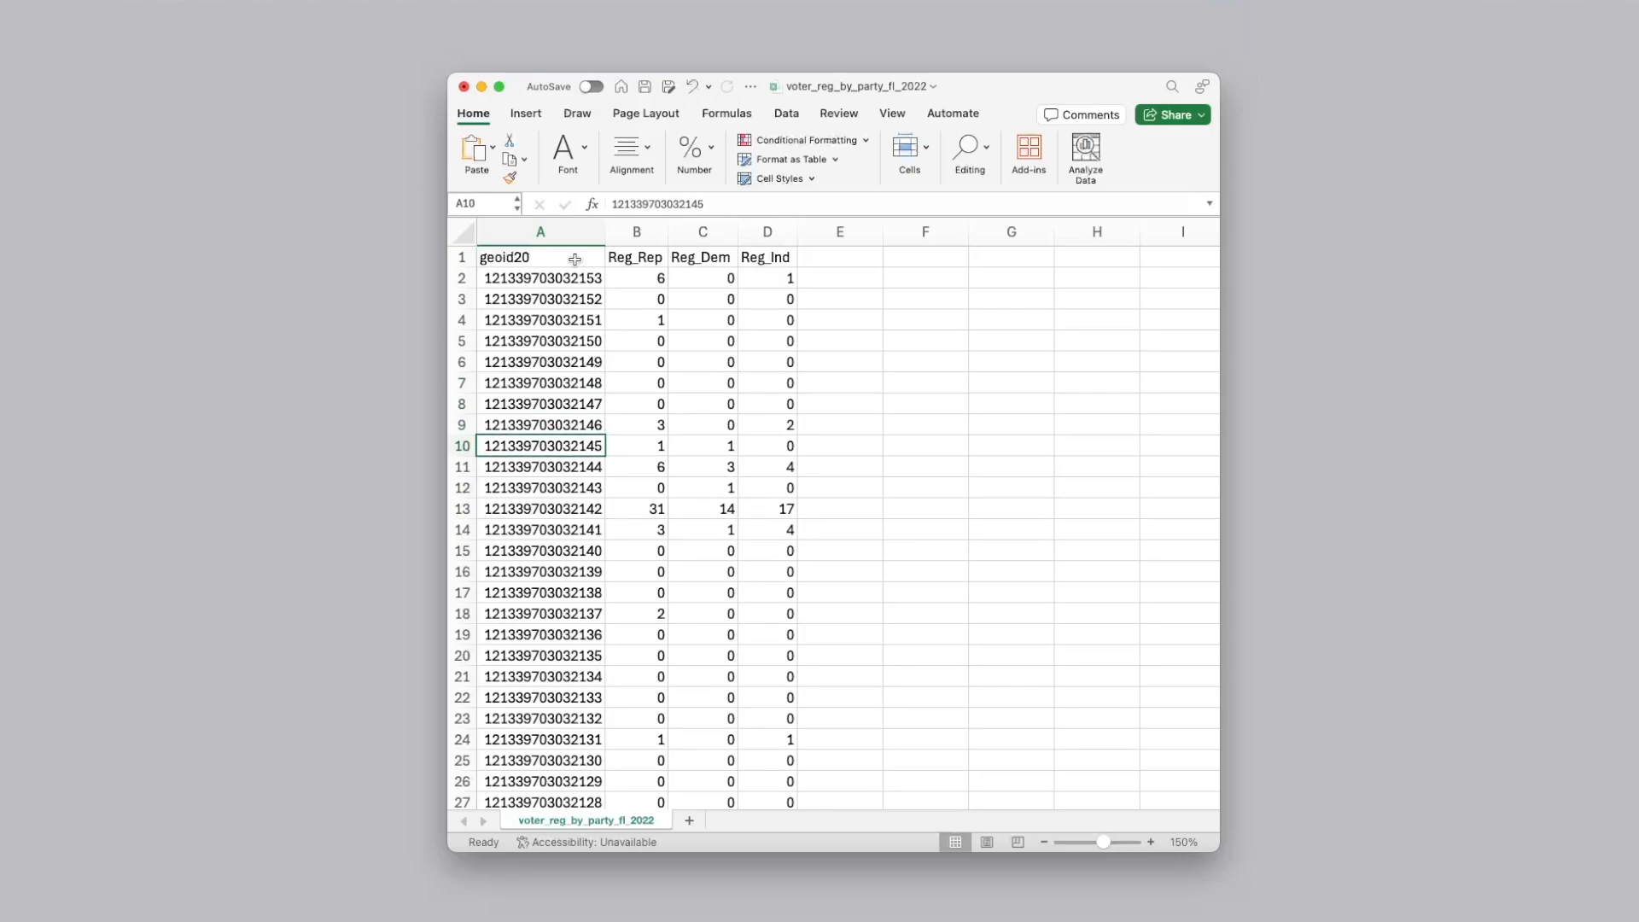
pyautogui.click(571, 234)
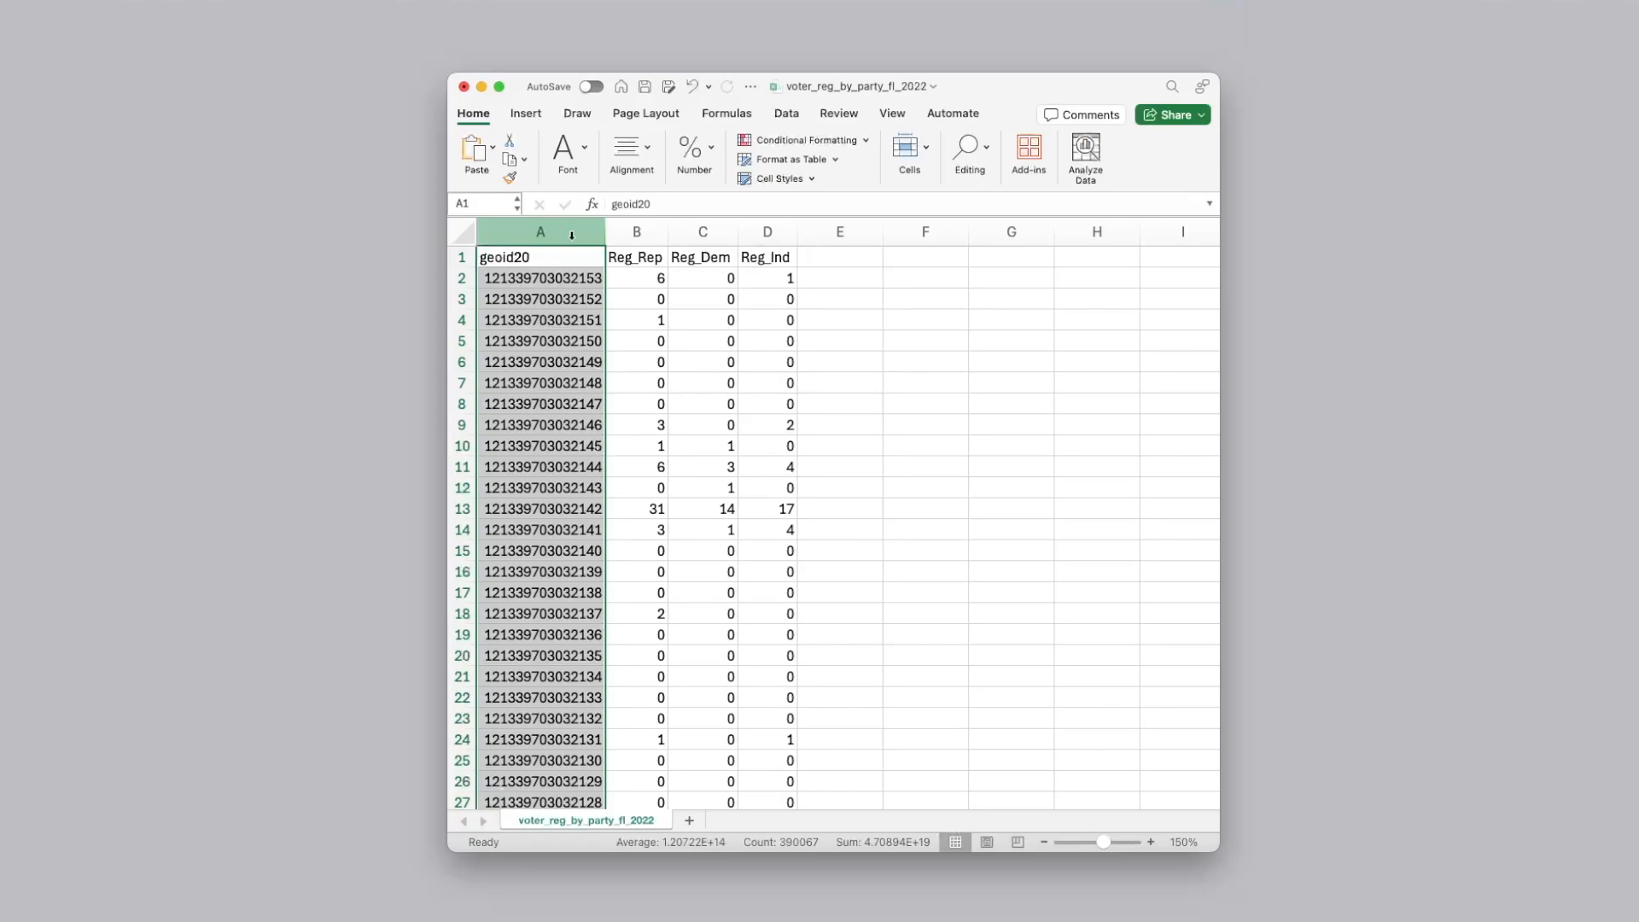
pyautogui.click(462, 257)
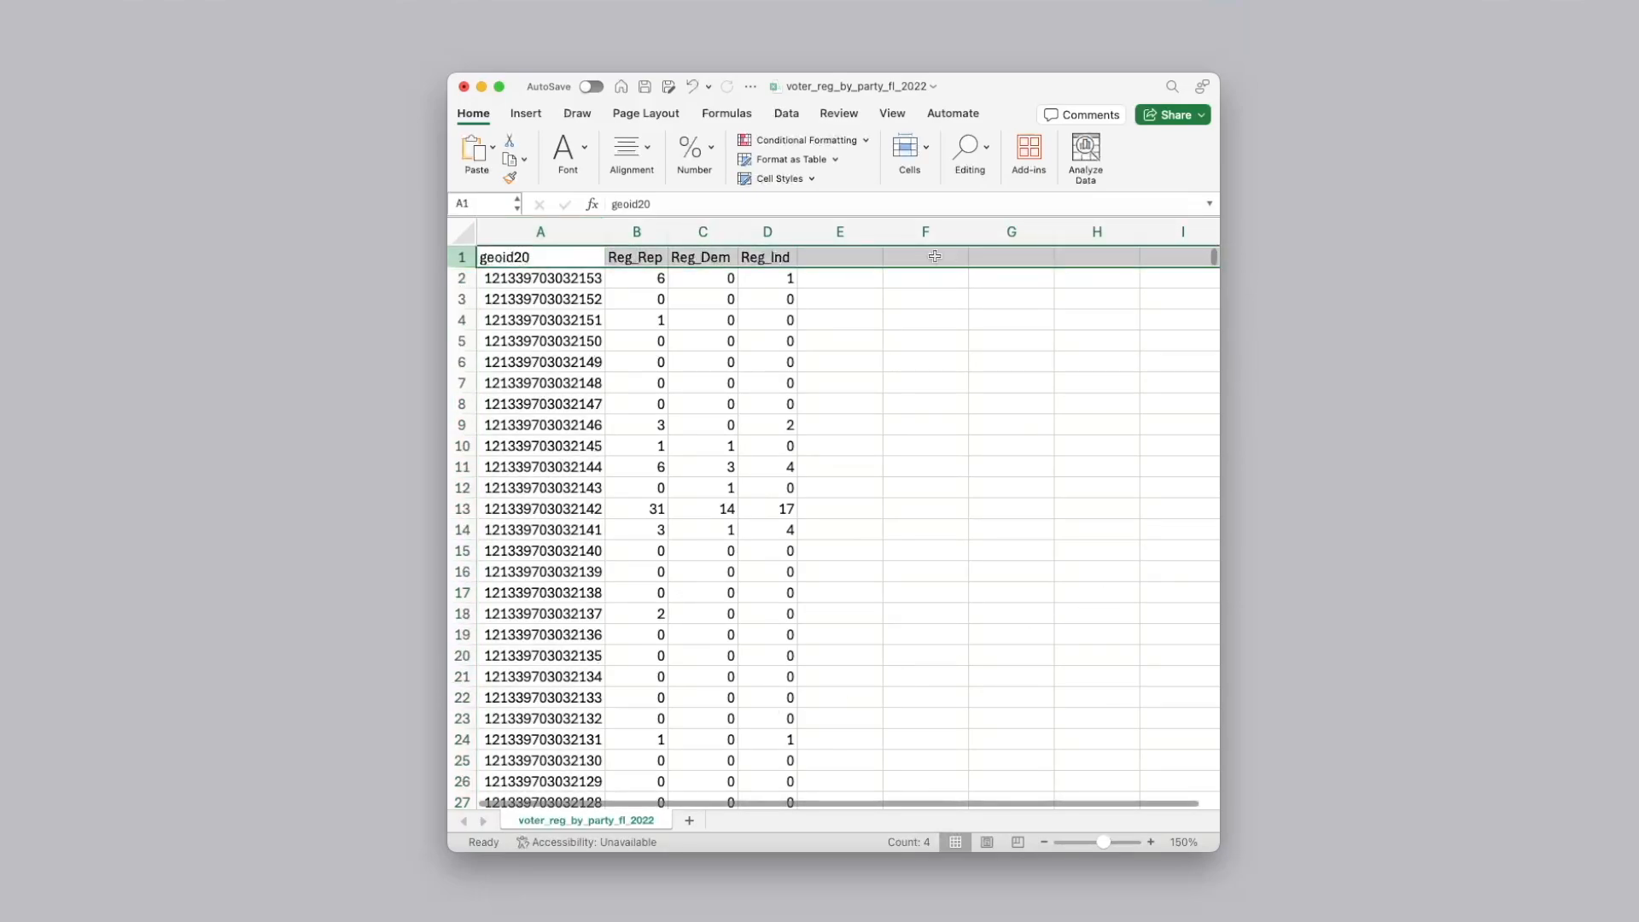
pyautogui.click(859, 256)
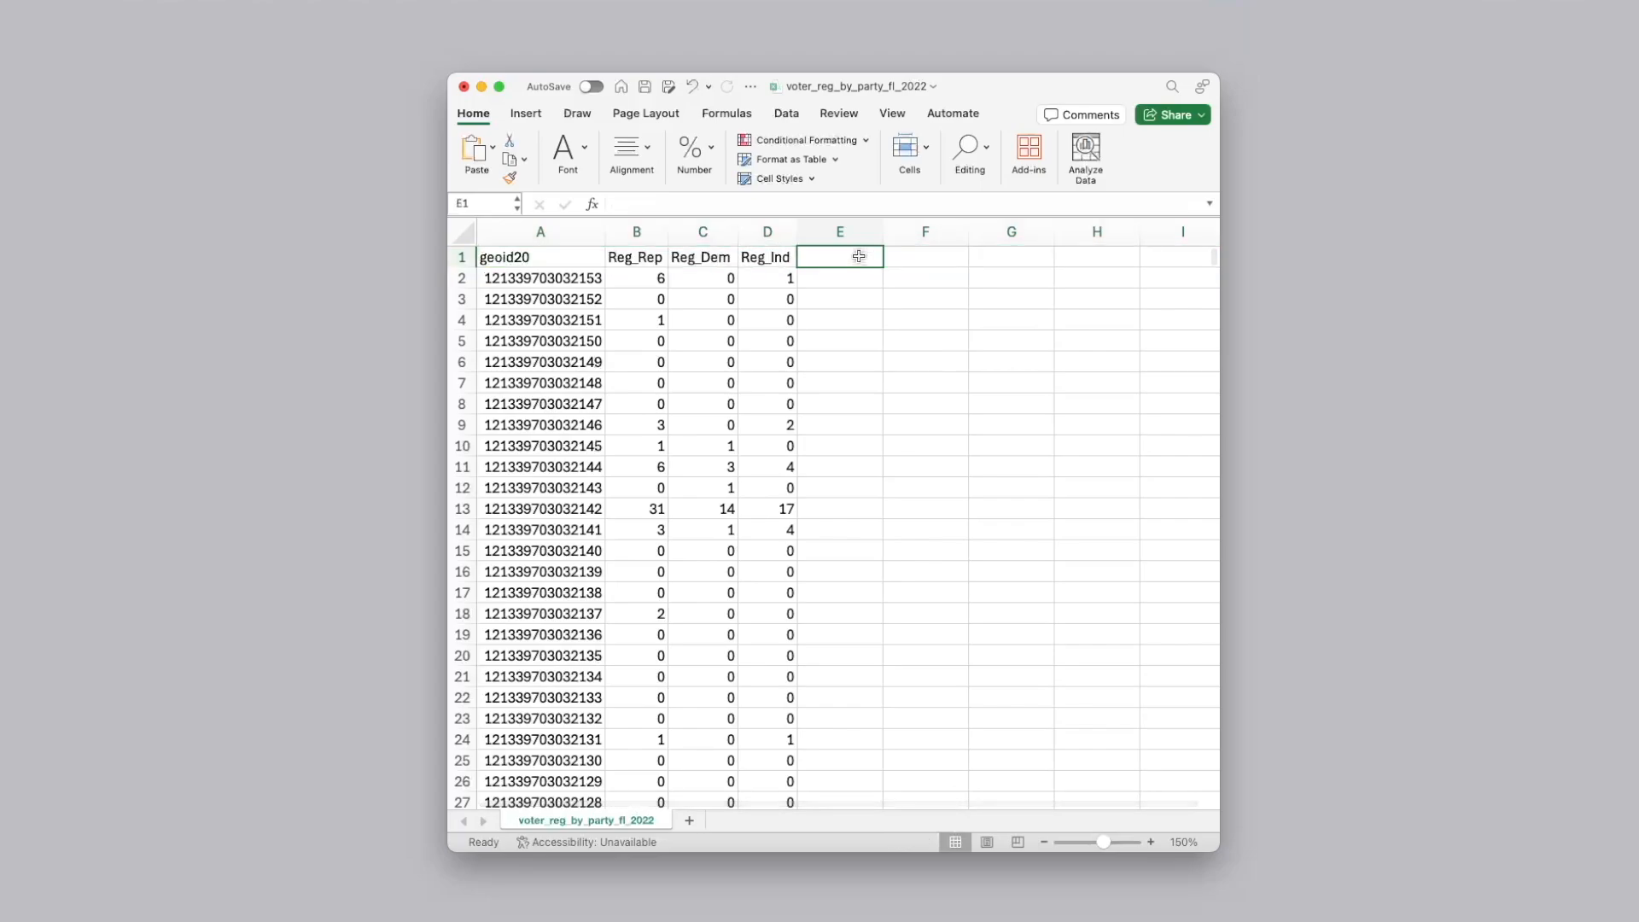
pyautogui.click(597, 236)
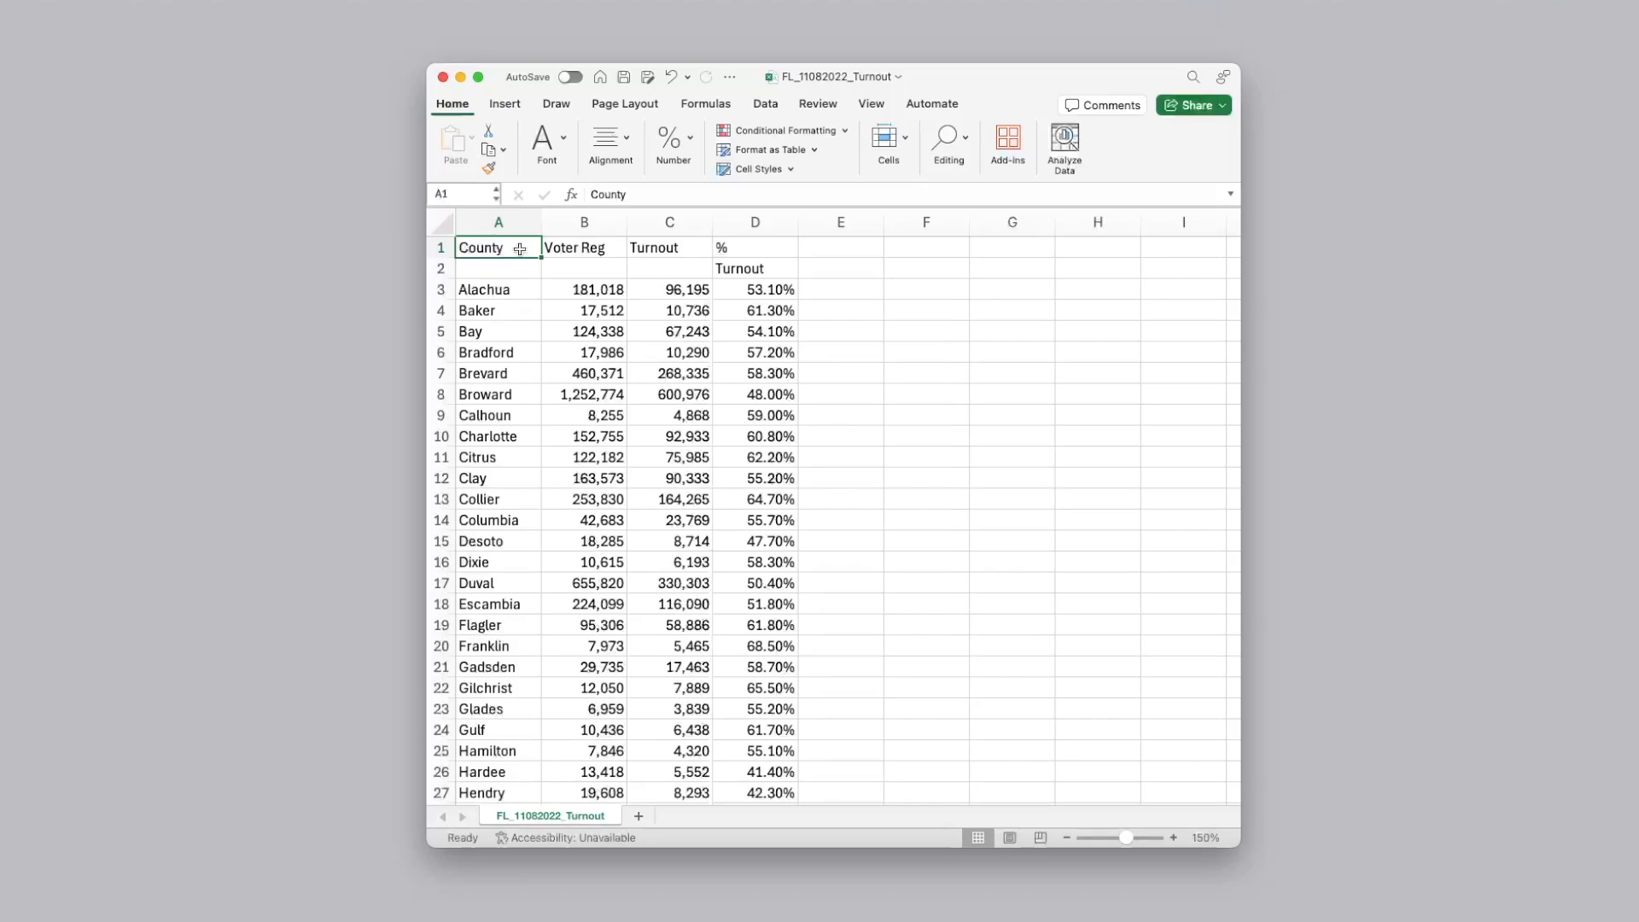
# Inspect the FL_11082022_Turnout sheet for import problems, checking the two header rows and the Total row at the end
pyautogui.moveTo(438, 249); pyautogui.dragTo(436, 267)
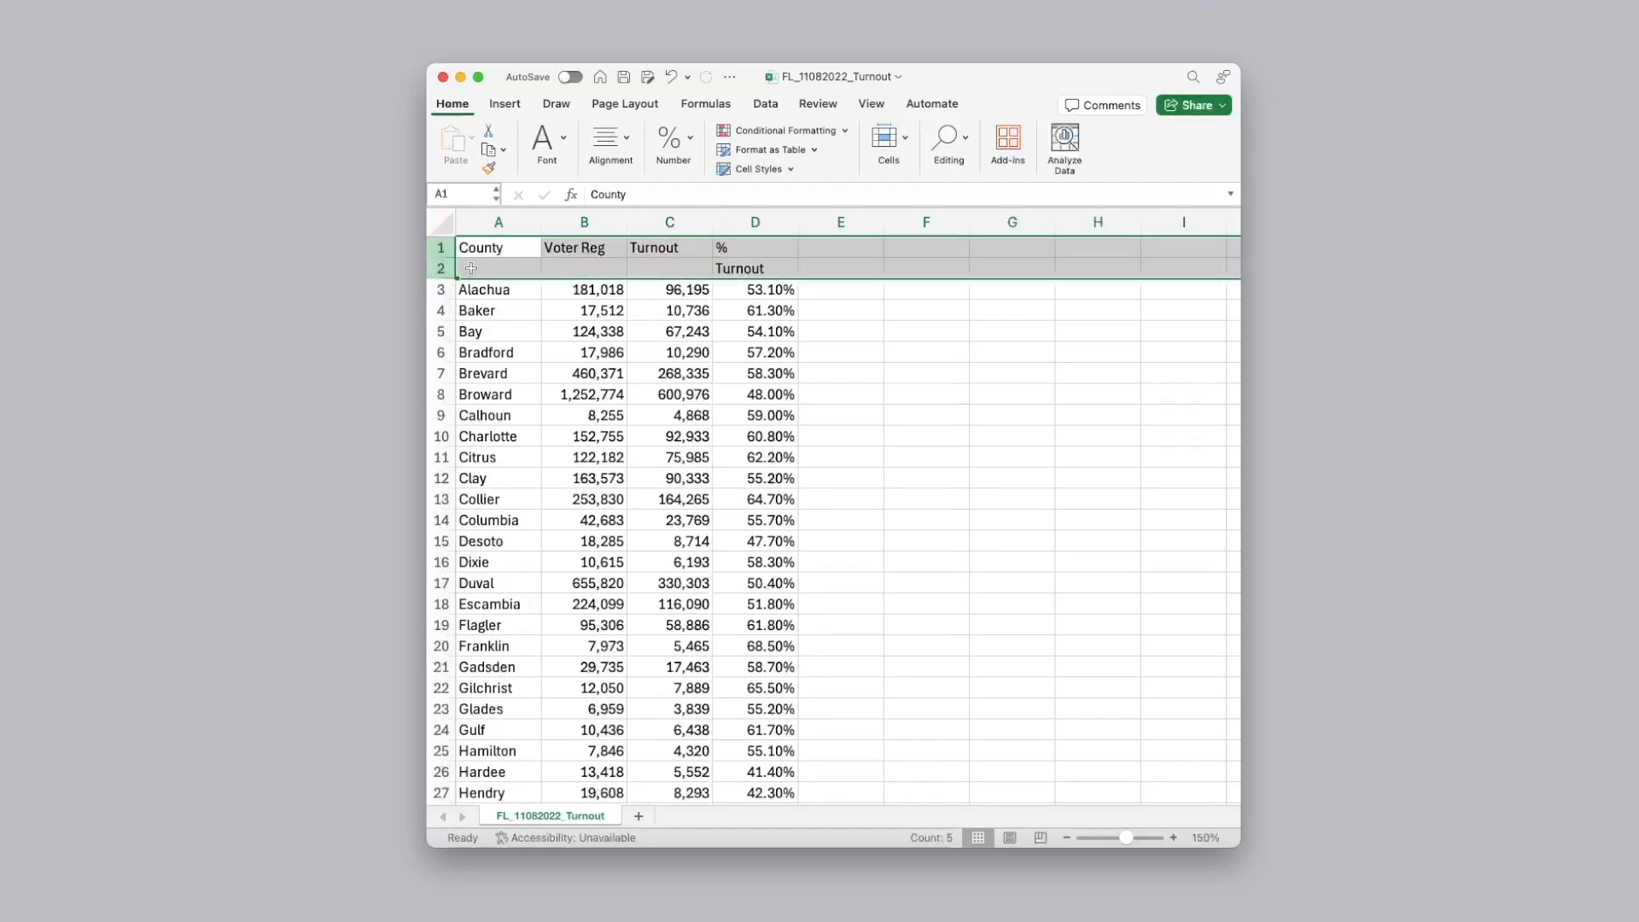
pyautogui.click(729, 265)
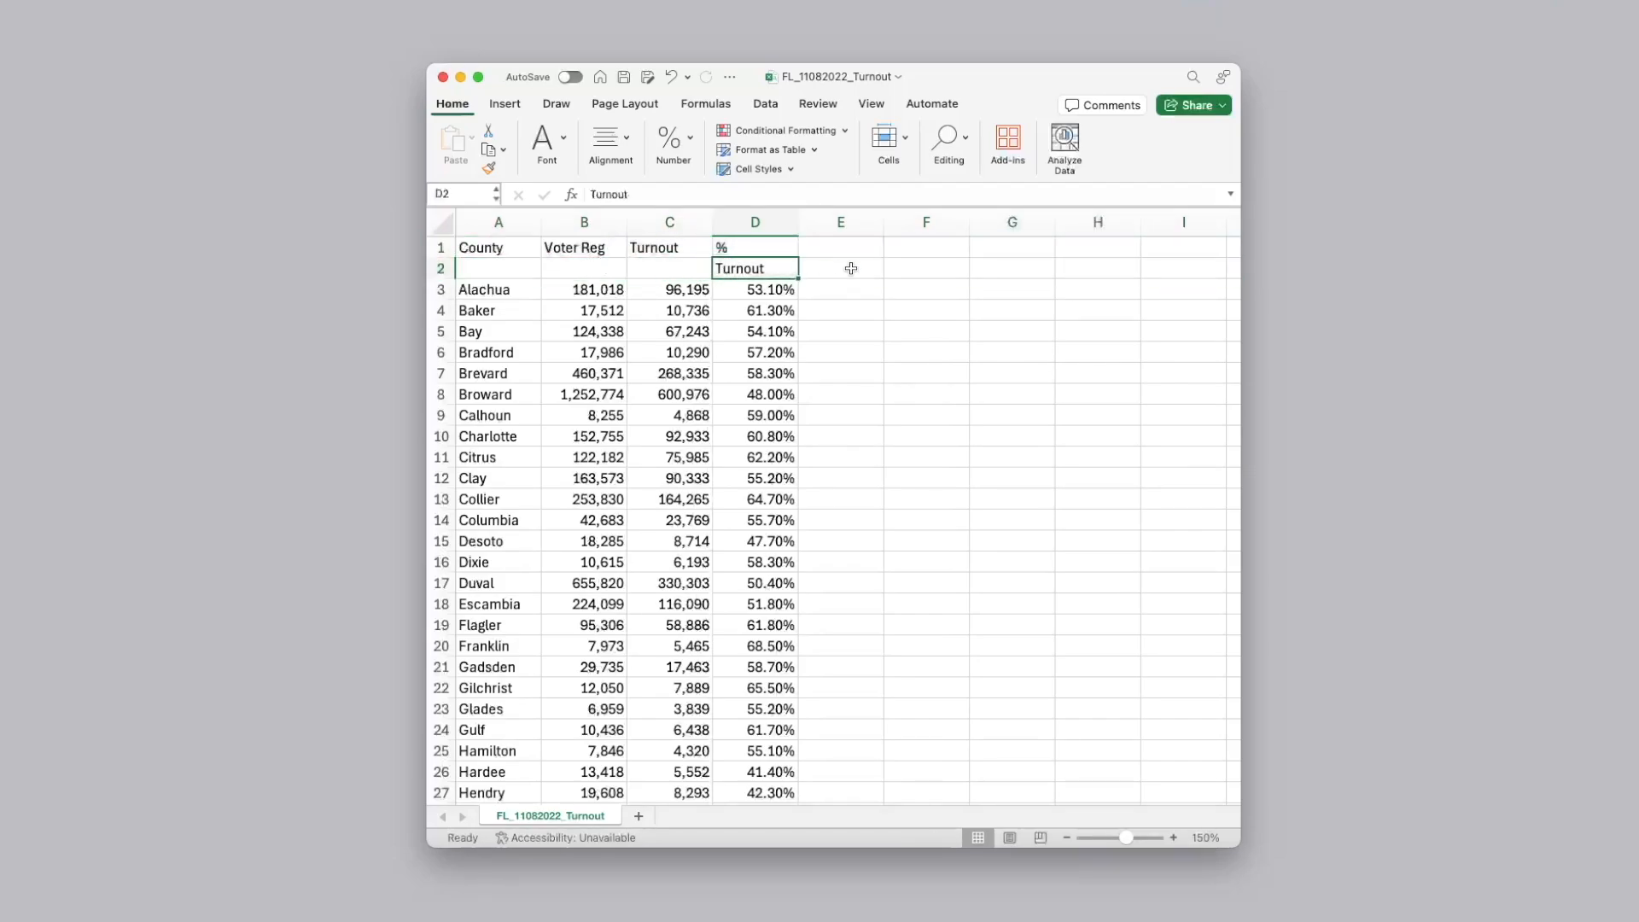
pyautogui.press('Left')
pyautogui.press('Left')
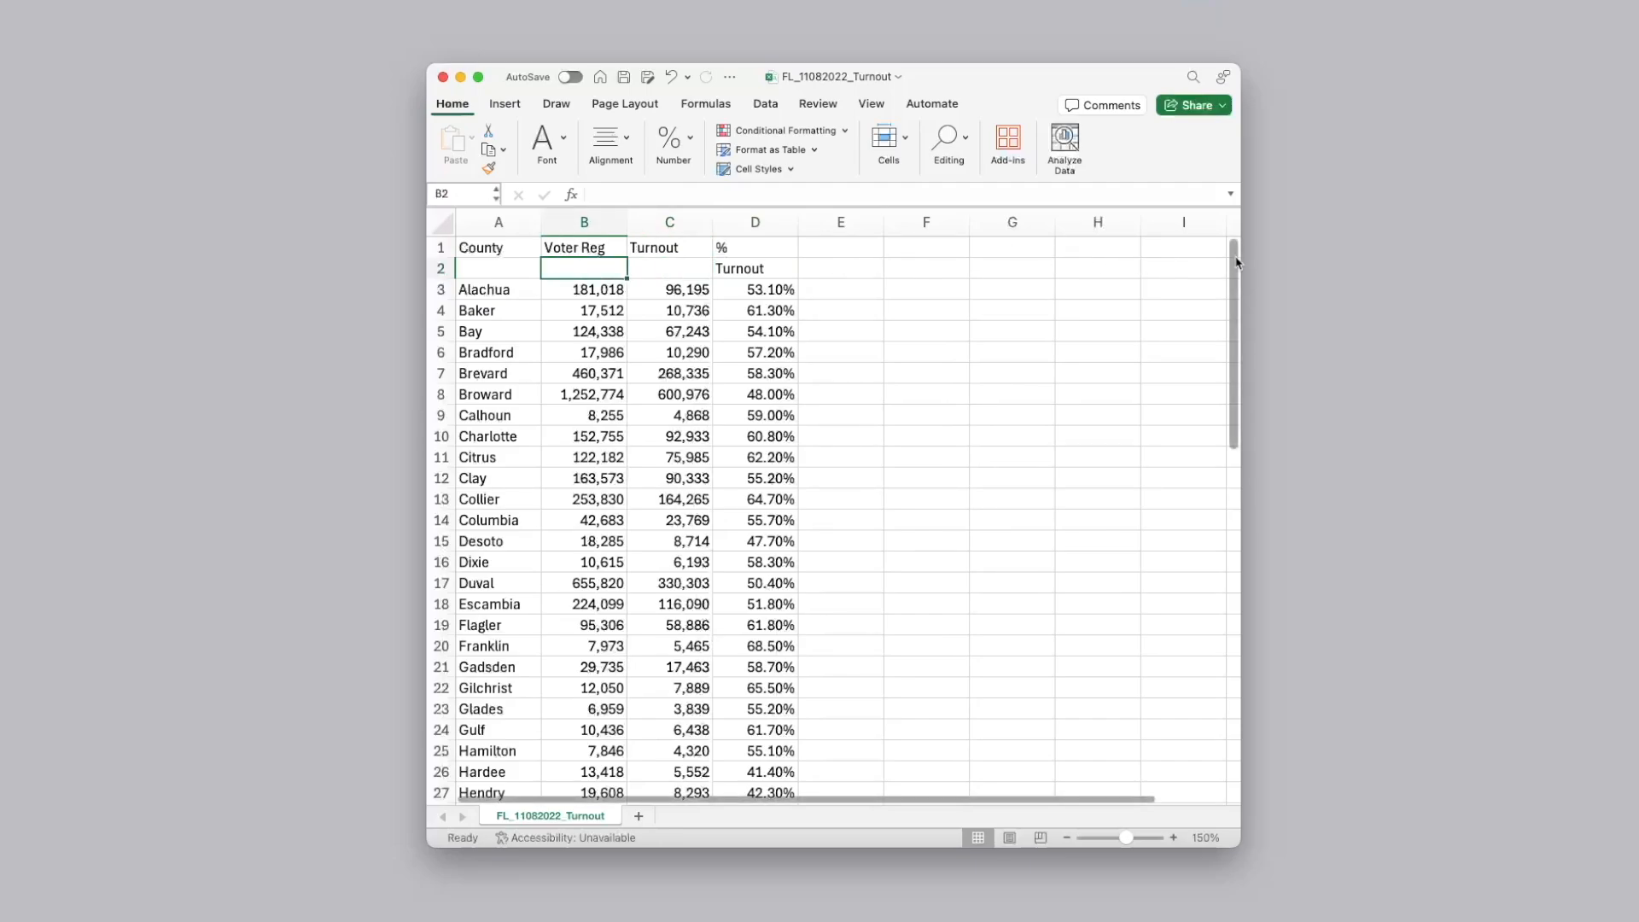
pyautogui.moveTo(1236, 262); pyautogui.dragTo(1242, 643)
pyautogui.click(440, 774)
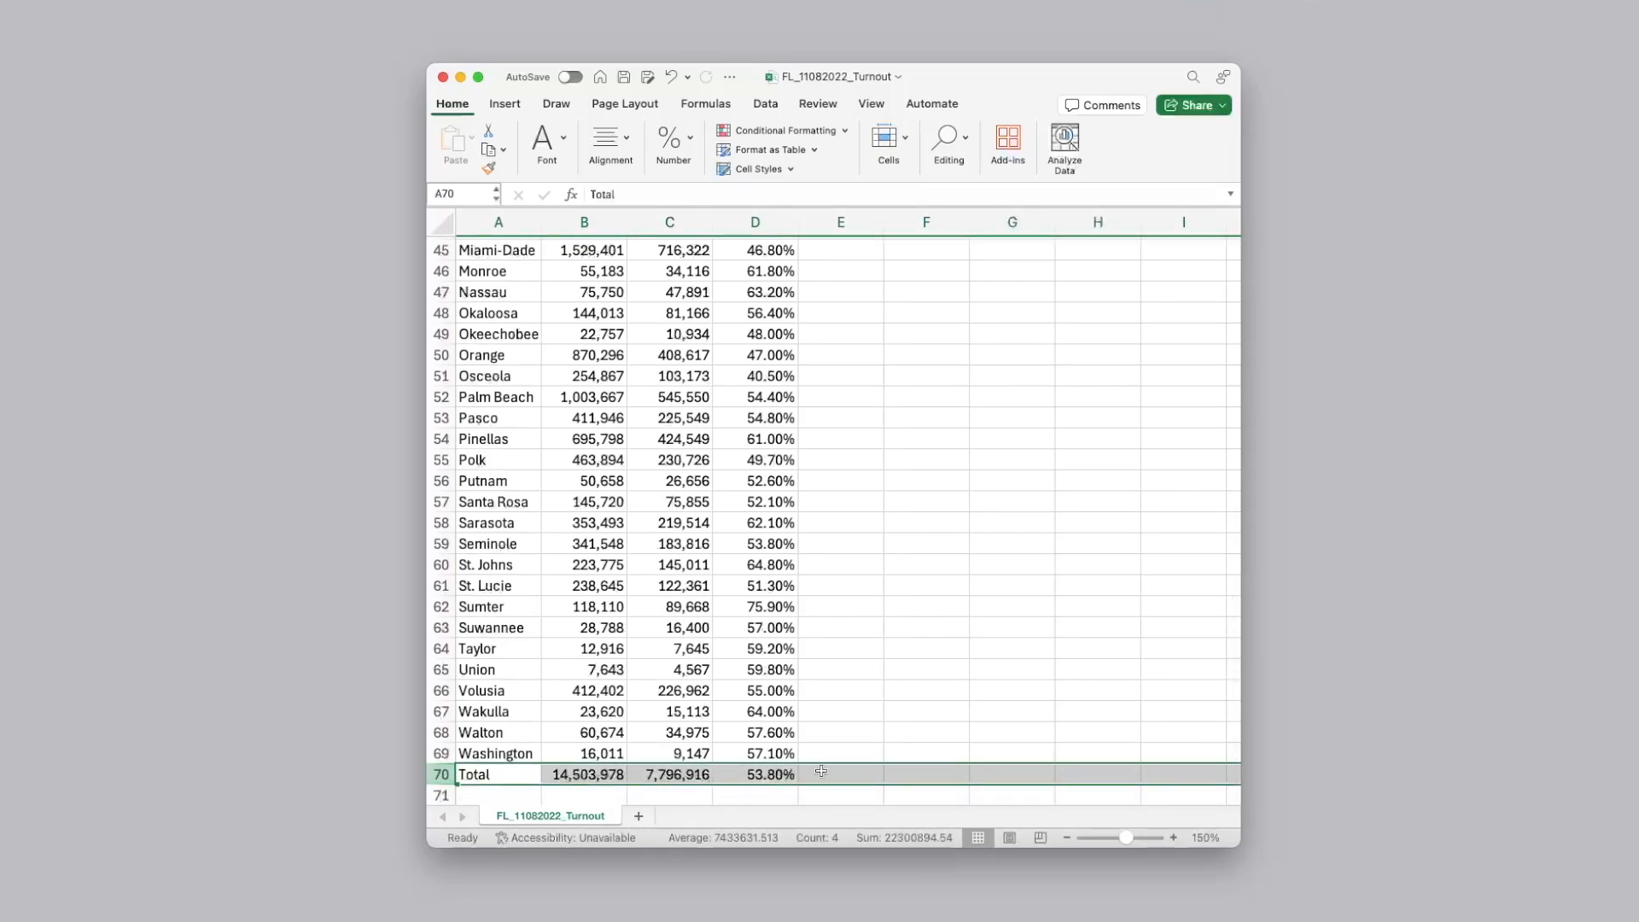
pyautogui.moveTo(1235, 725); pyautogui.dragTo(1232, 340)
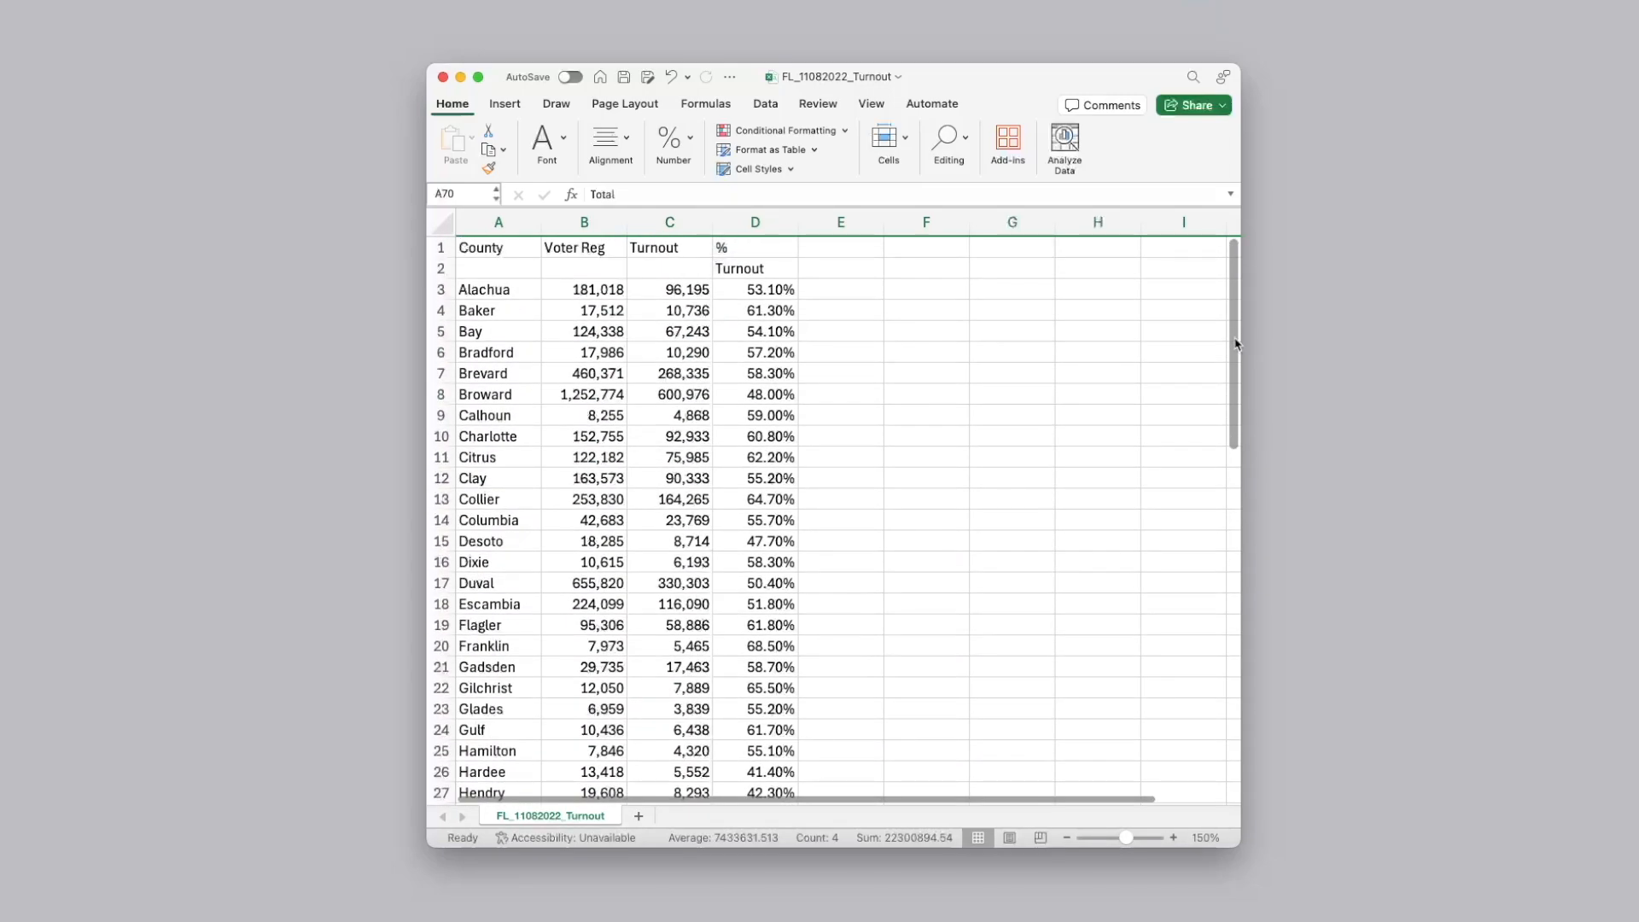
# Check the County column of the turnout sheet to see how each row's geography is identified
pyautogui.click(526, 229)
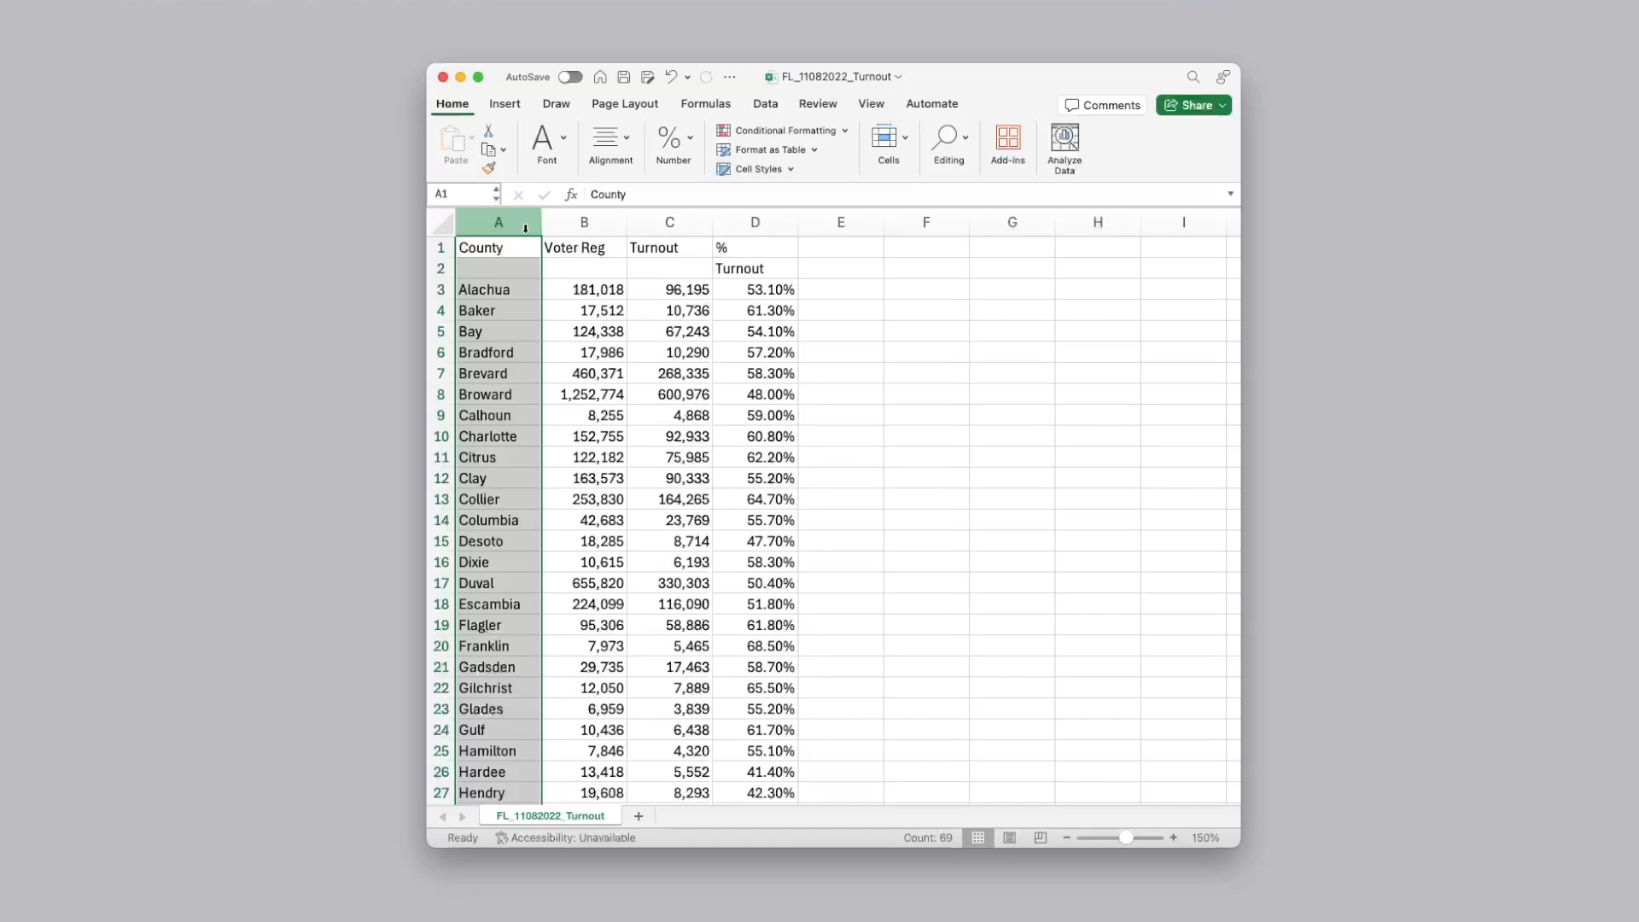
pyautogui.click(526, 291)
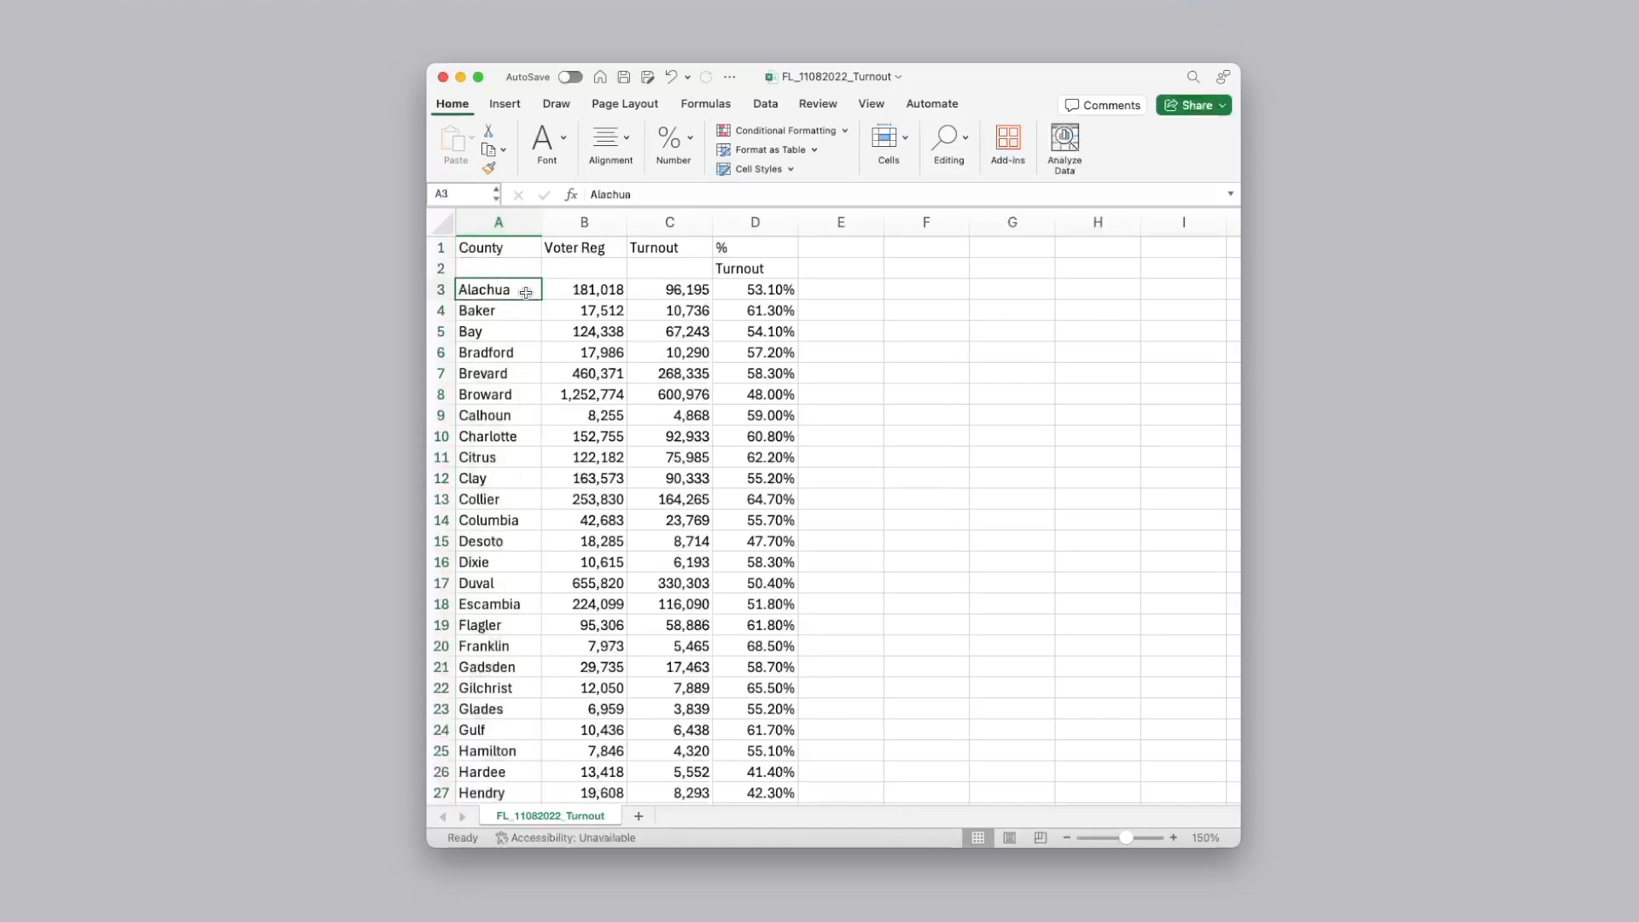
pyautogui.press('Down')
pyautogui.press('Down')
pyautogui.press('Down')
pyautogui.press('Down')
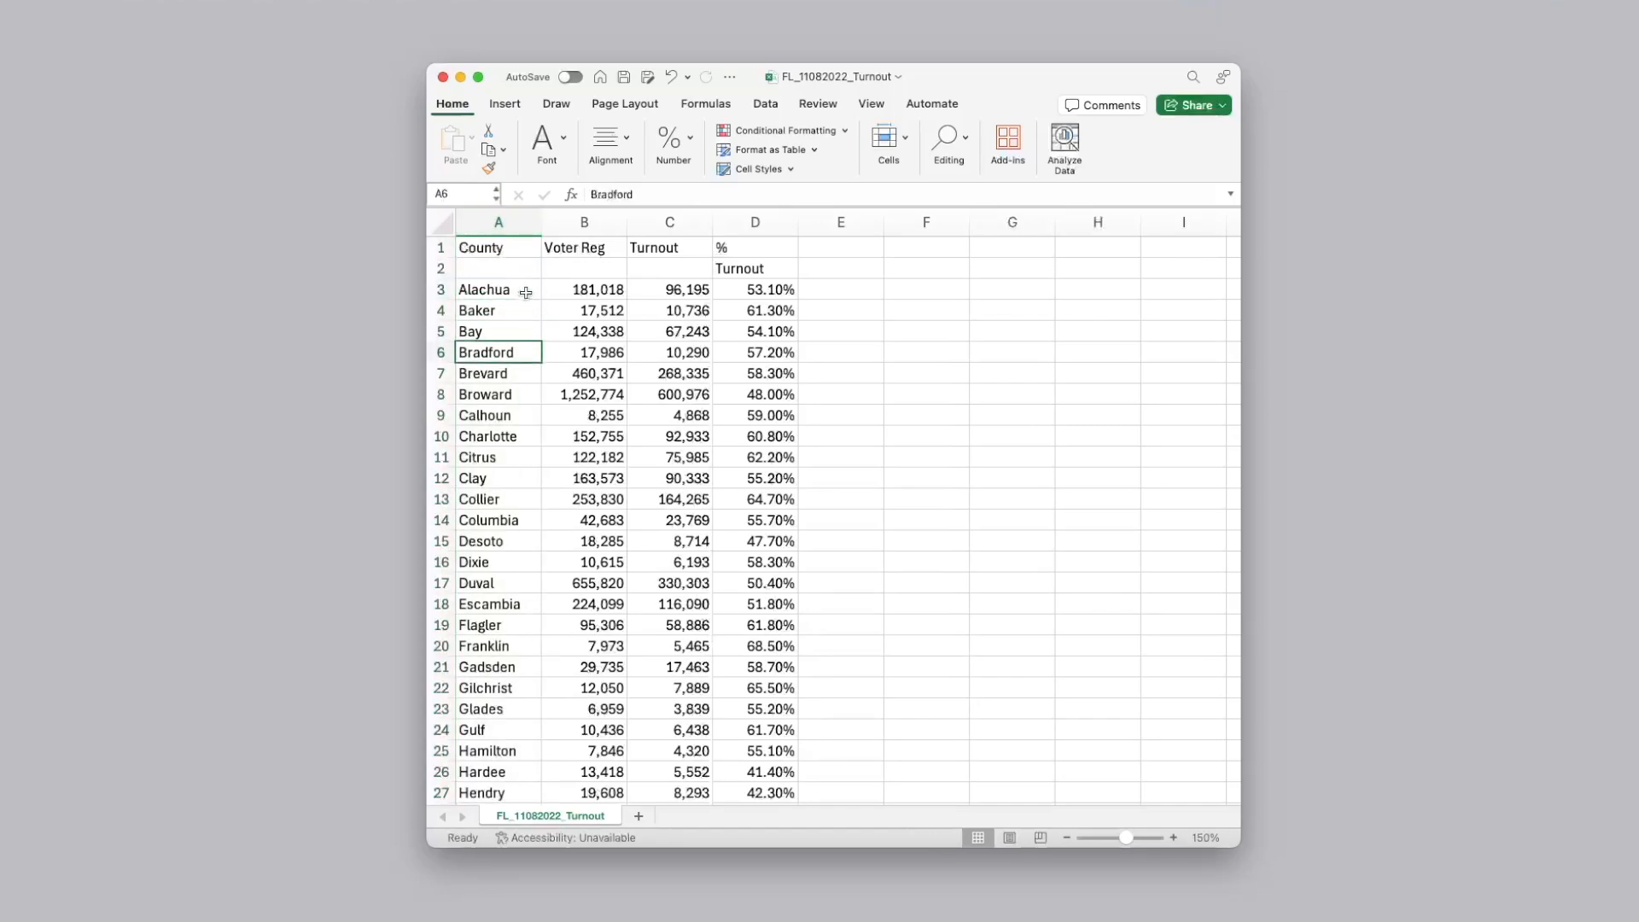
pyautogui.press('Down')
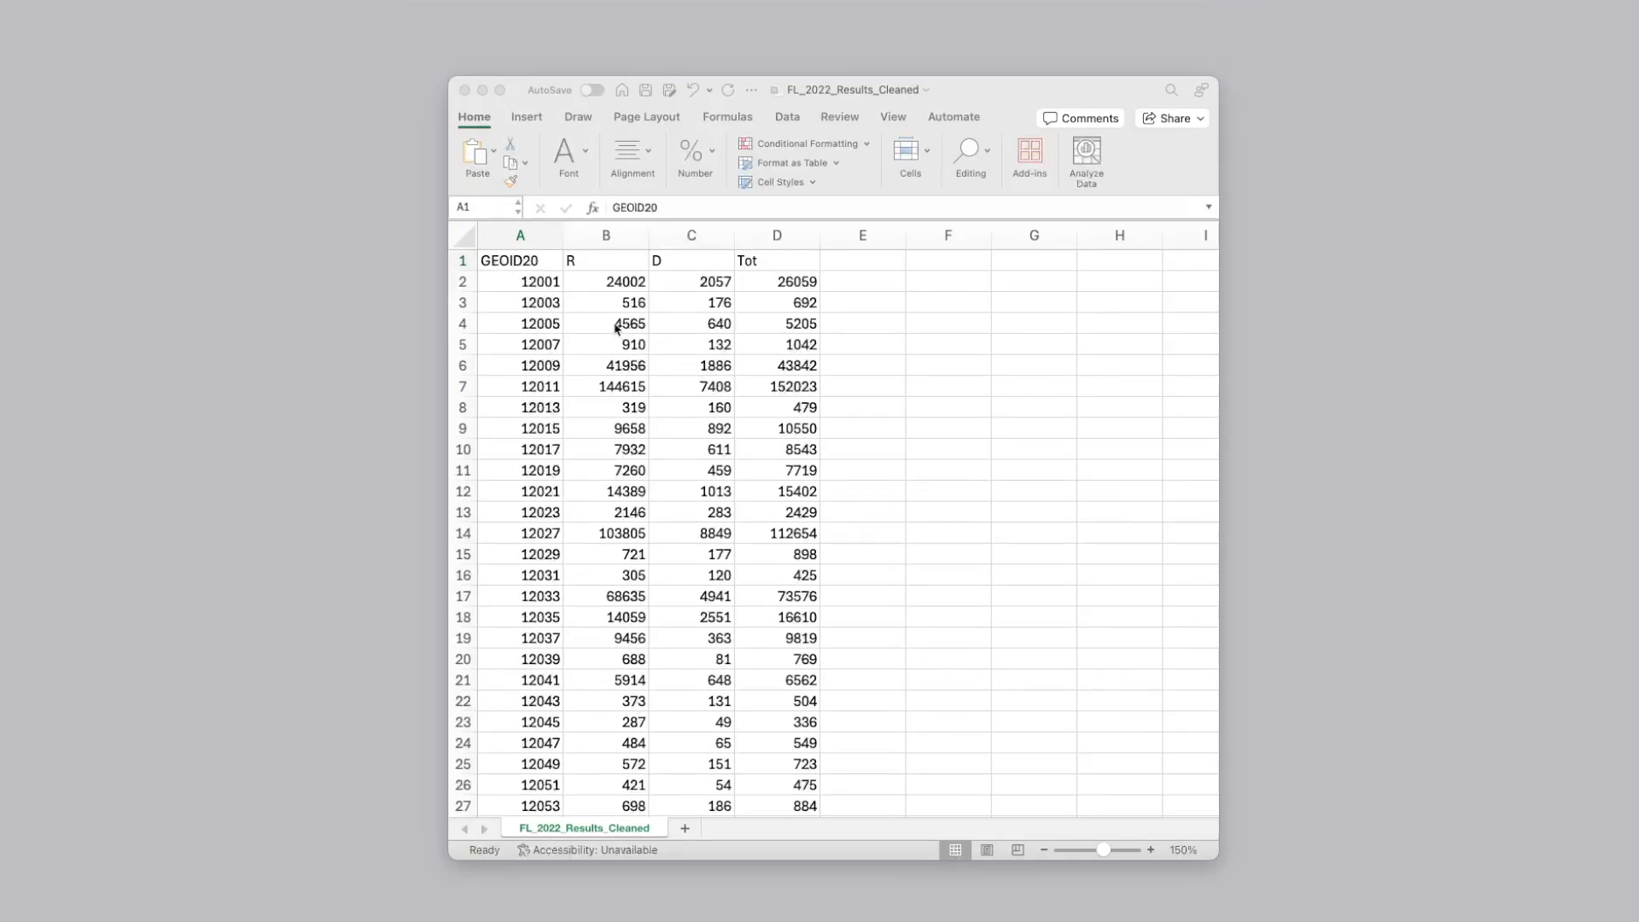
# Examine the column structure of FL_2022_Results_Cleaned, covering the GEOID20, R, D and Tot columns
pyautogui.click(552, 268)
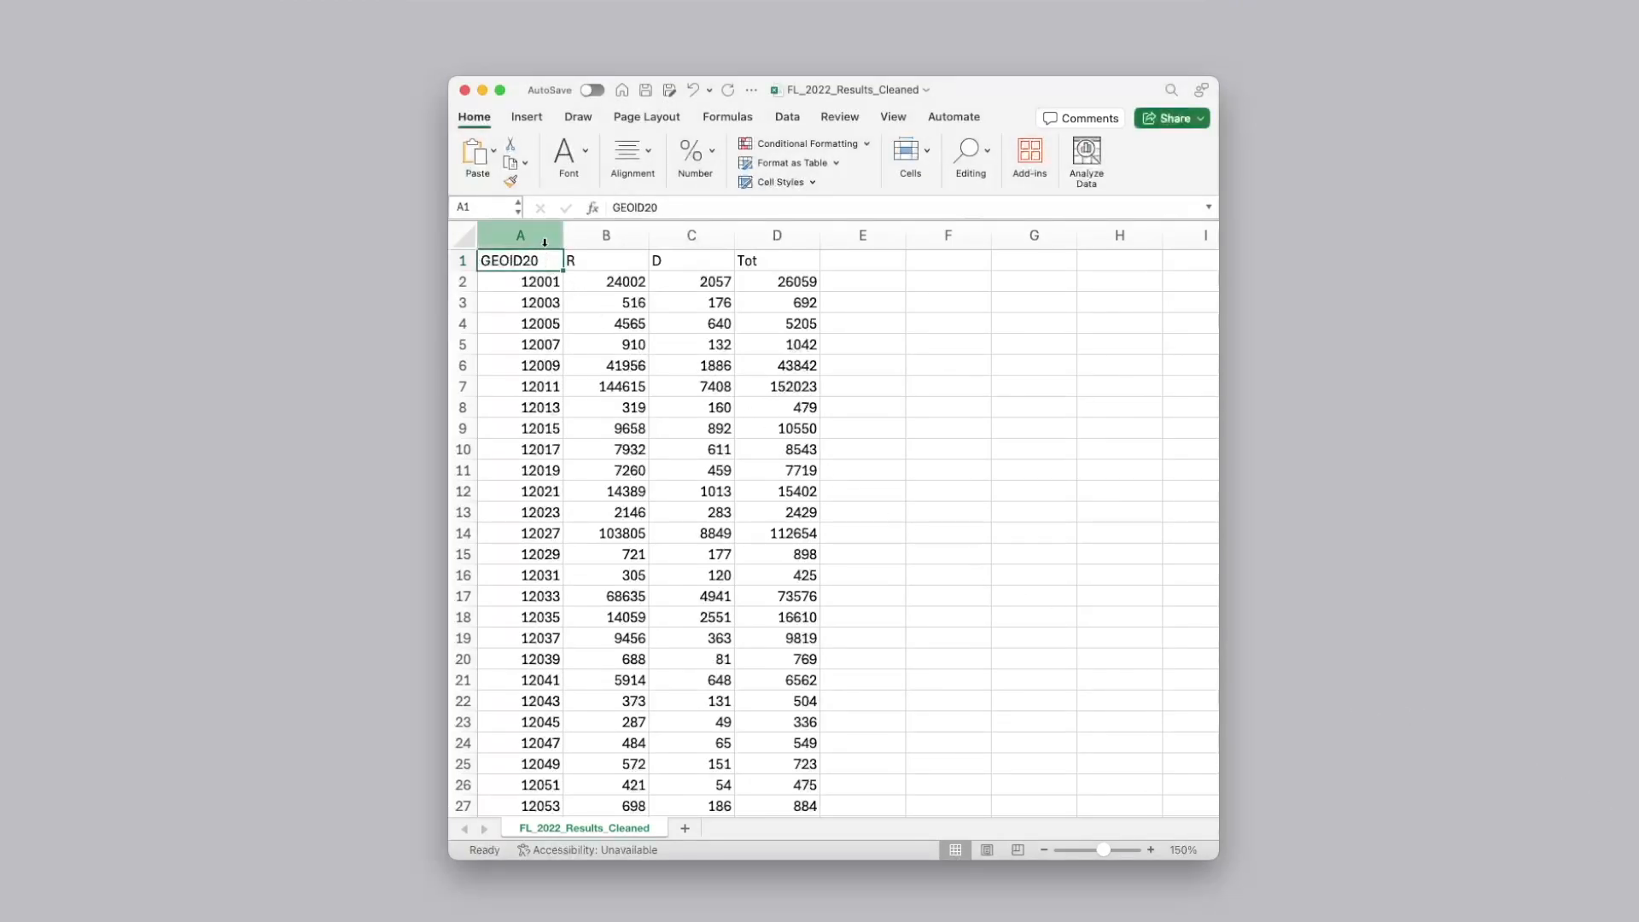
pyautogui.click(549, 244)
pyautogui.moveTo(549, 244); pyautogui.dragTo(776, 236)
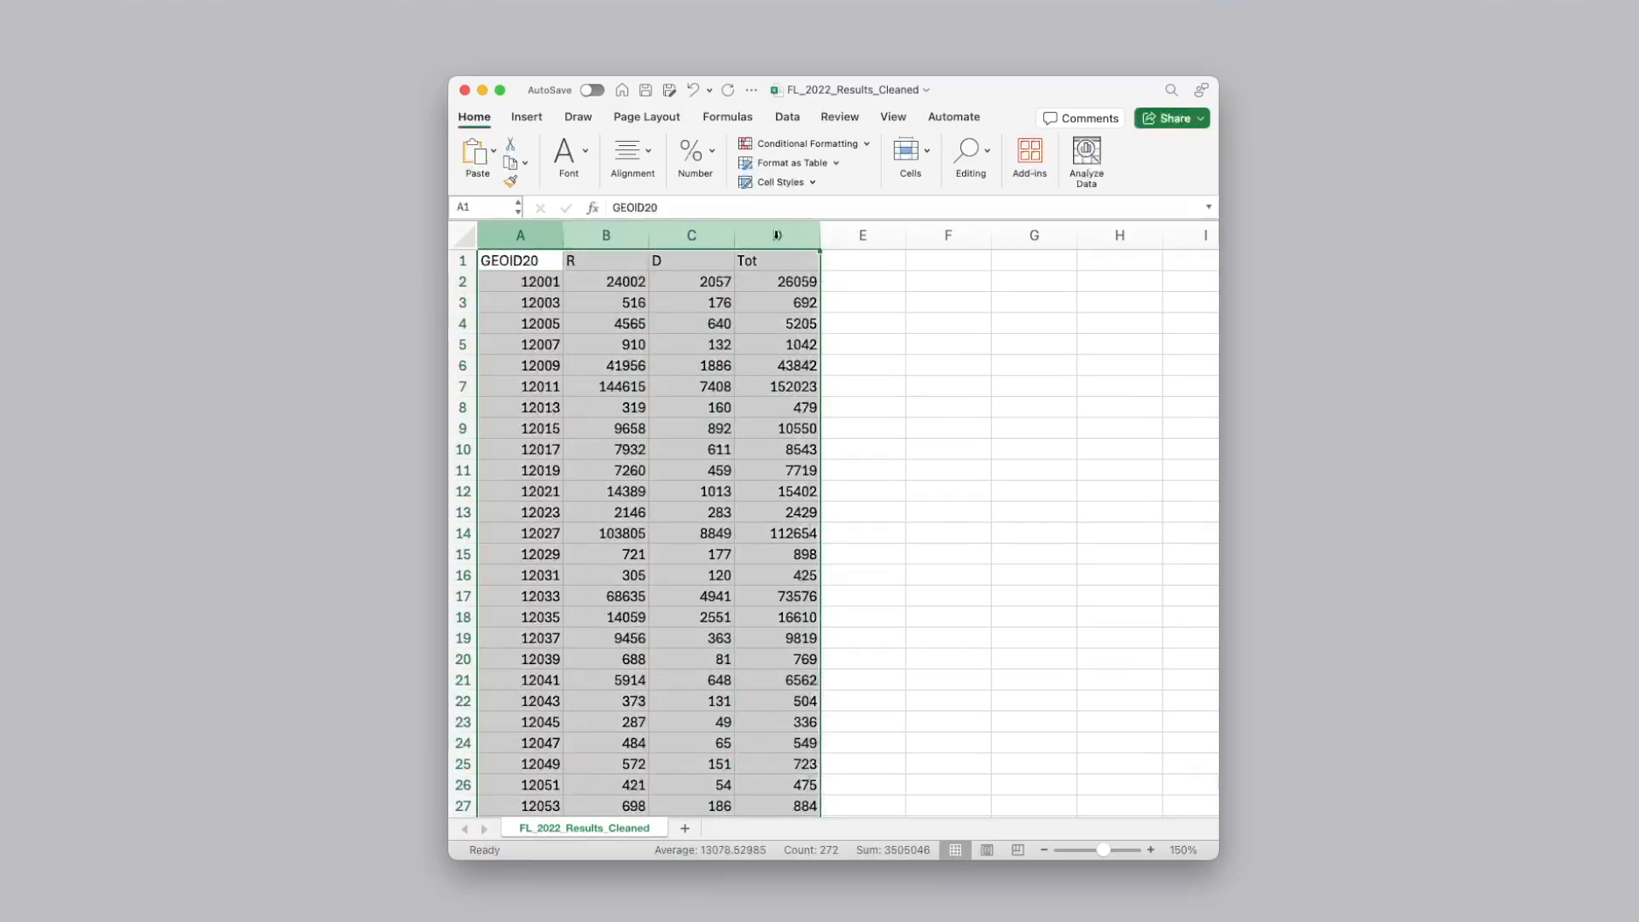
pyautogui.click(541, 236)
pyautogui.moveTo(605, 235); pyautogui.dragTo(688, 236)
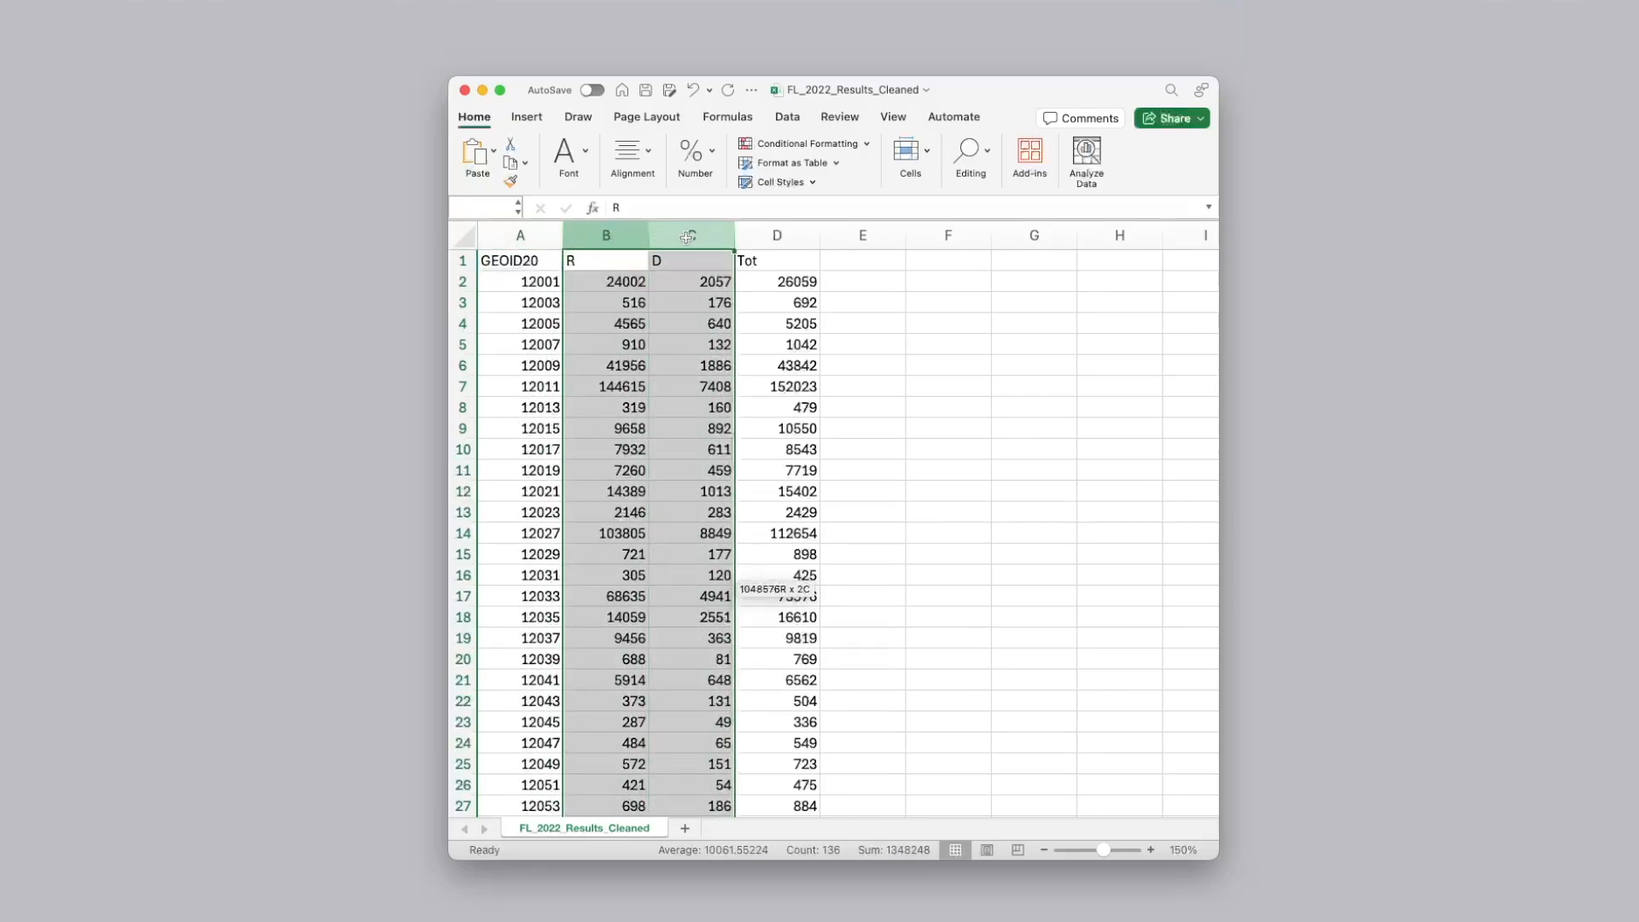
pyautogui.click(634, 262)
pyautogui.press('Right')
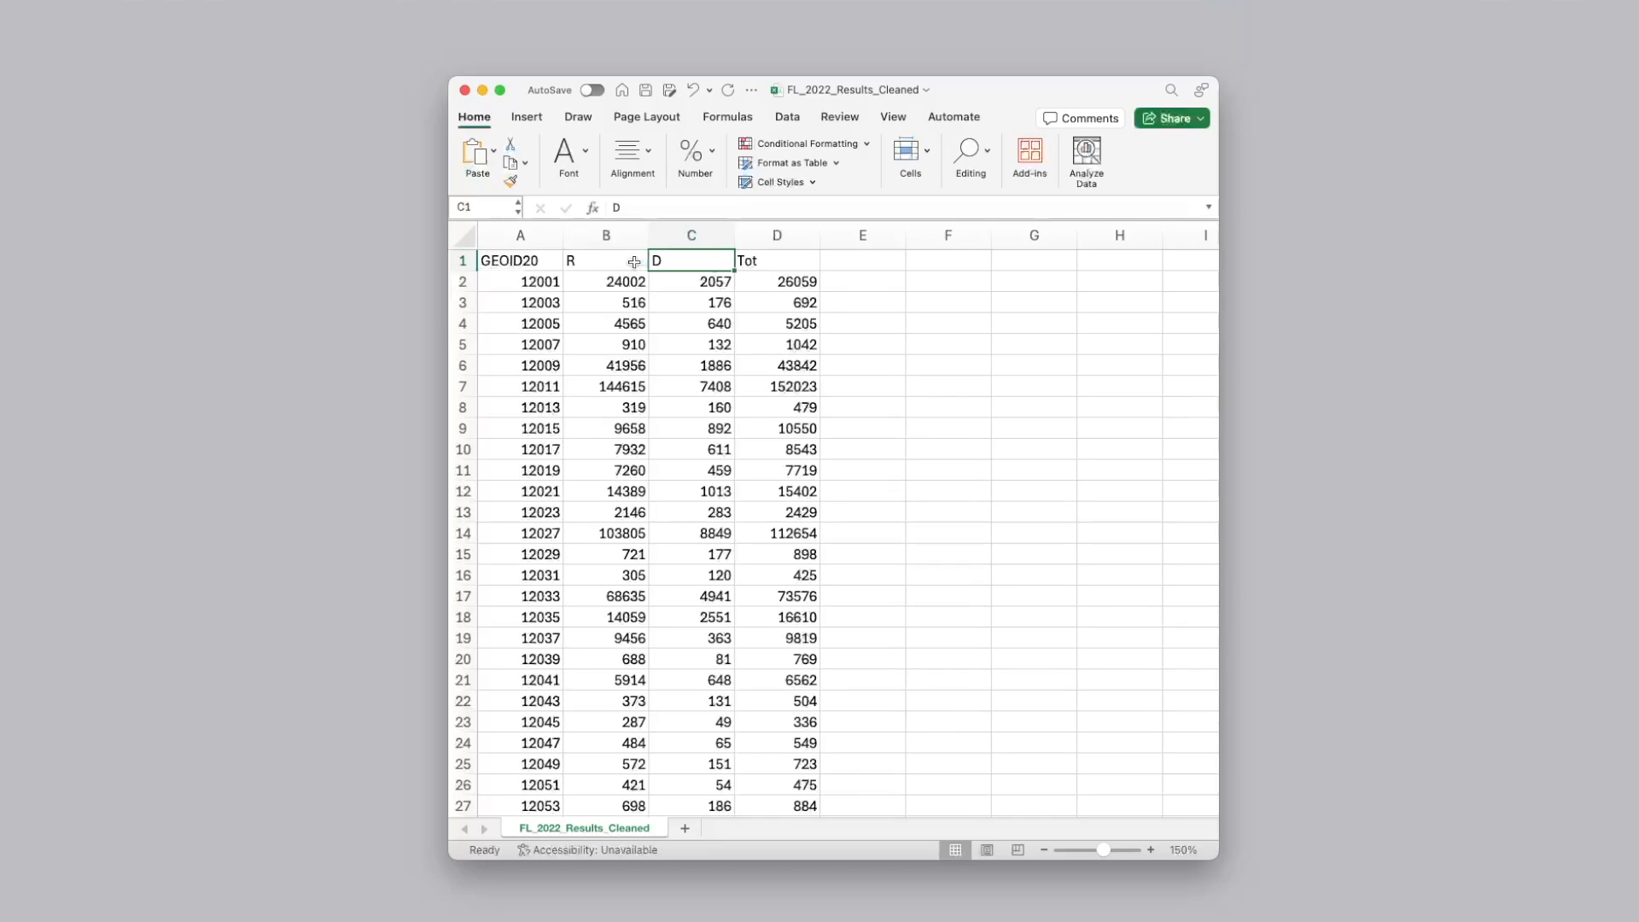
pyautogui.click(783, 231)
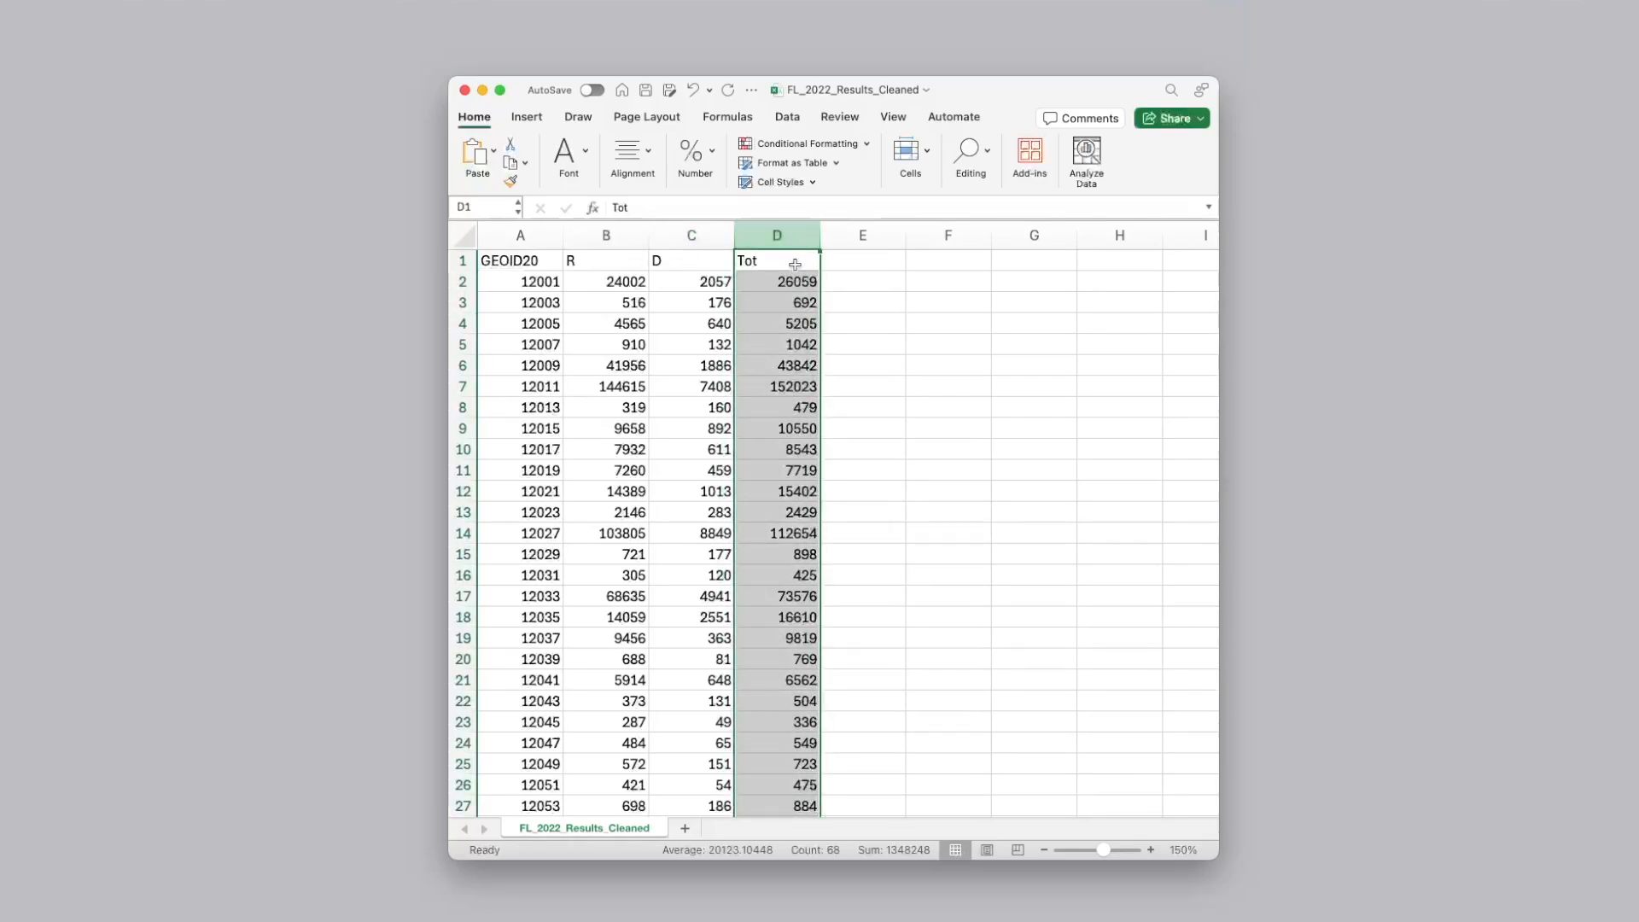
# Check the Tot header and the first rows of R, D and Tot values in the cleaned results sheet
pyautogui.click(794, 265)
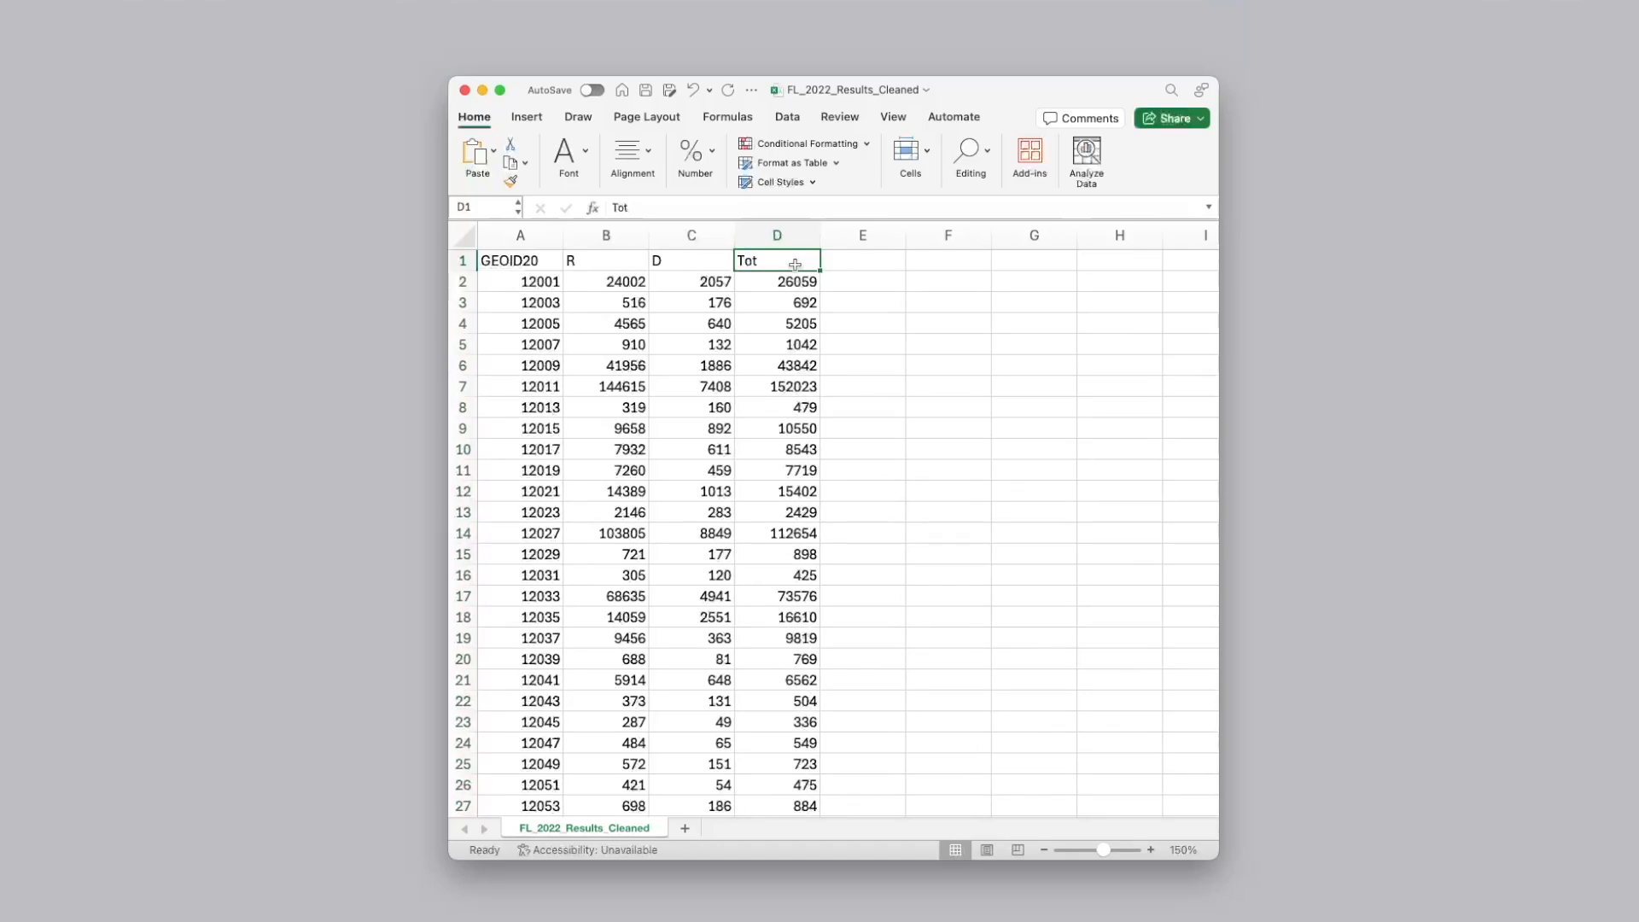
pyautogui.moveTo(629, 285); pyautogui.dragTo(816, 343)
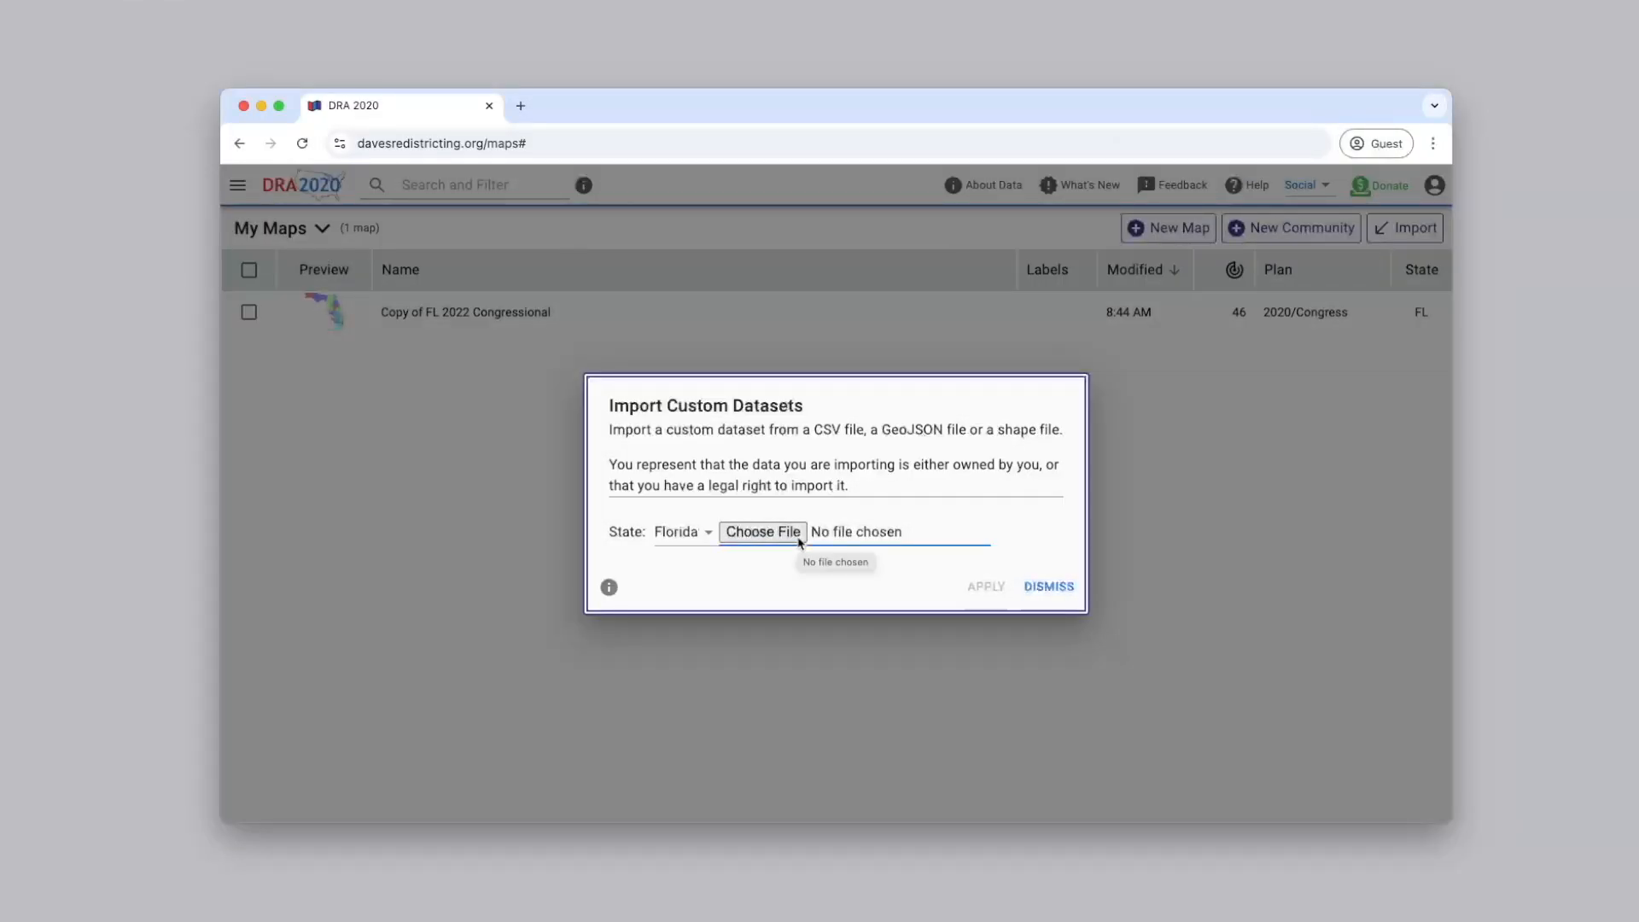
# Try to import voter_reg_fl_22.csv as a custom dataset for Florida, read the validation message and dismiss the import
pyautogui.click(800, 539)
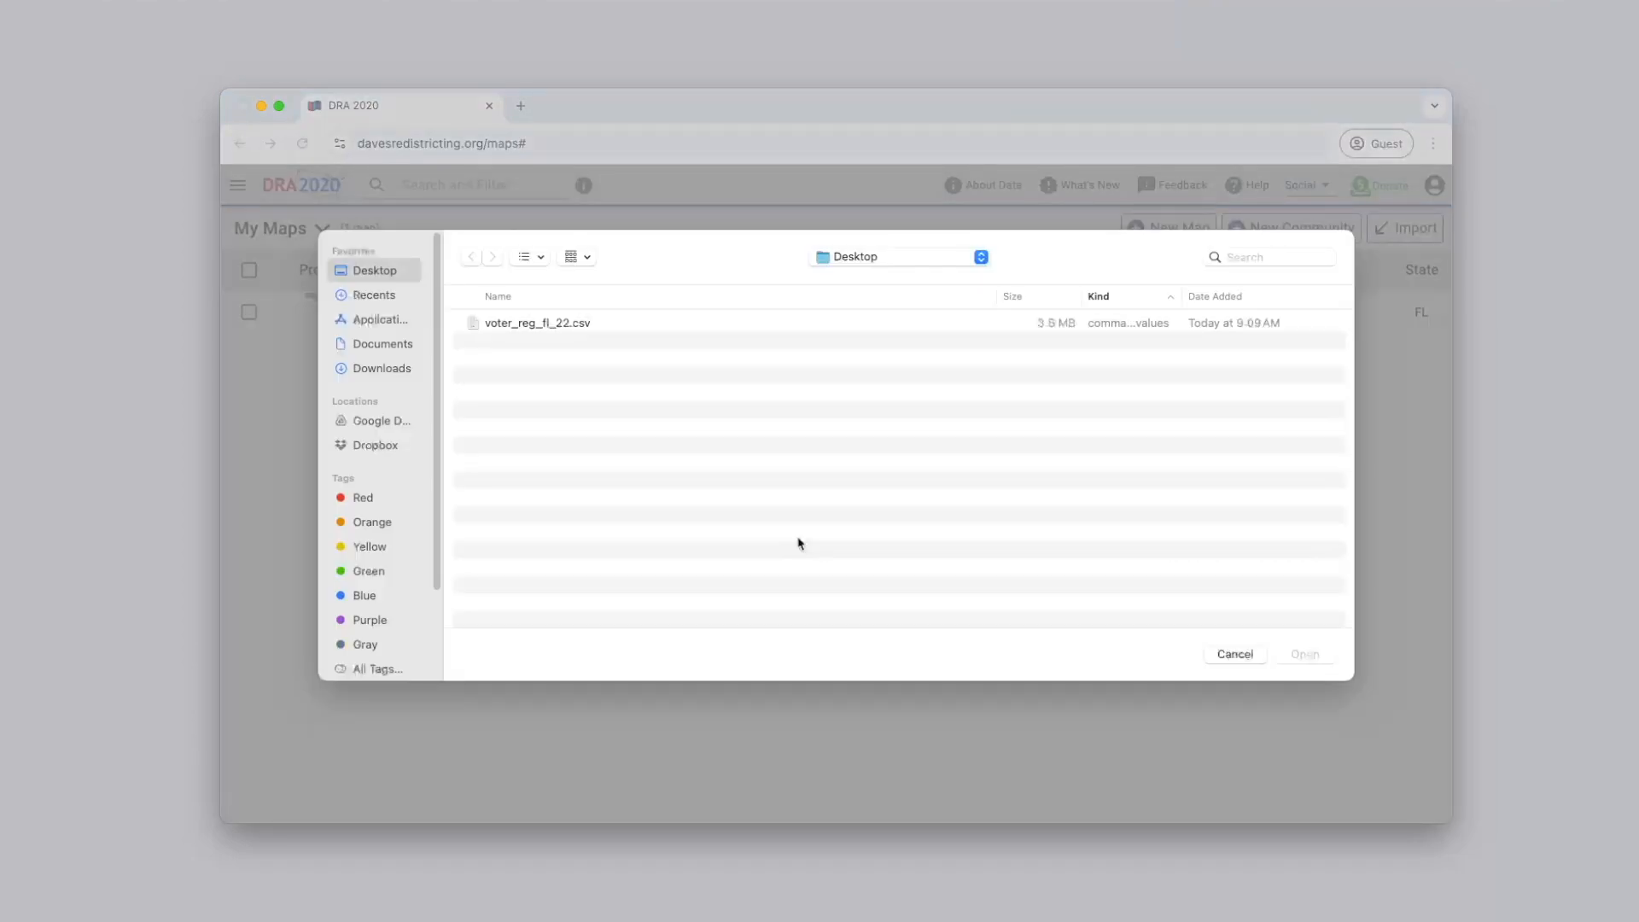
pyautogui.click(694, 322)
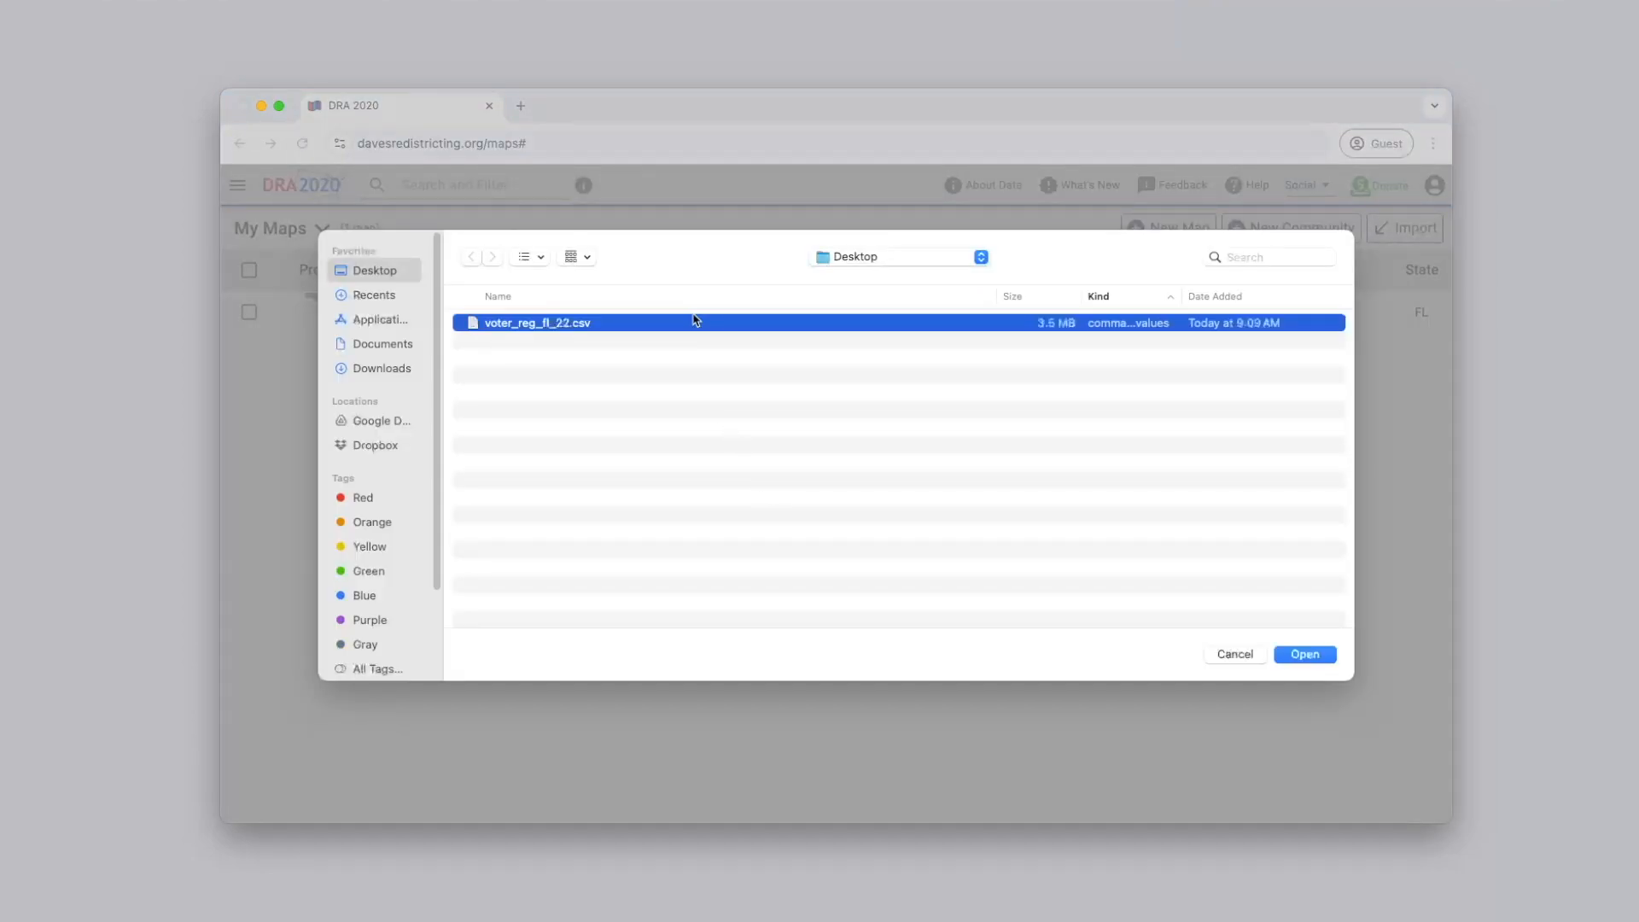
pyautogui.click(1319, 654)
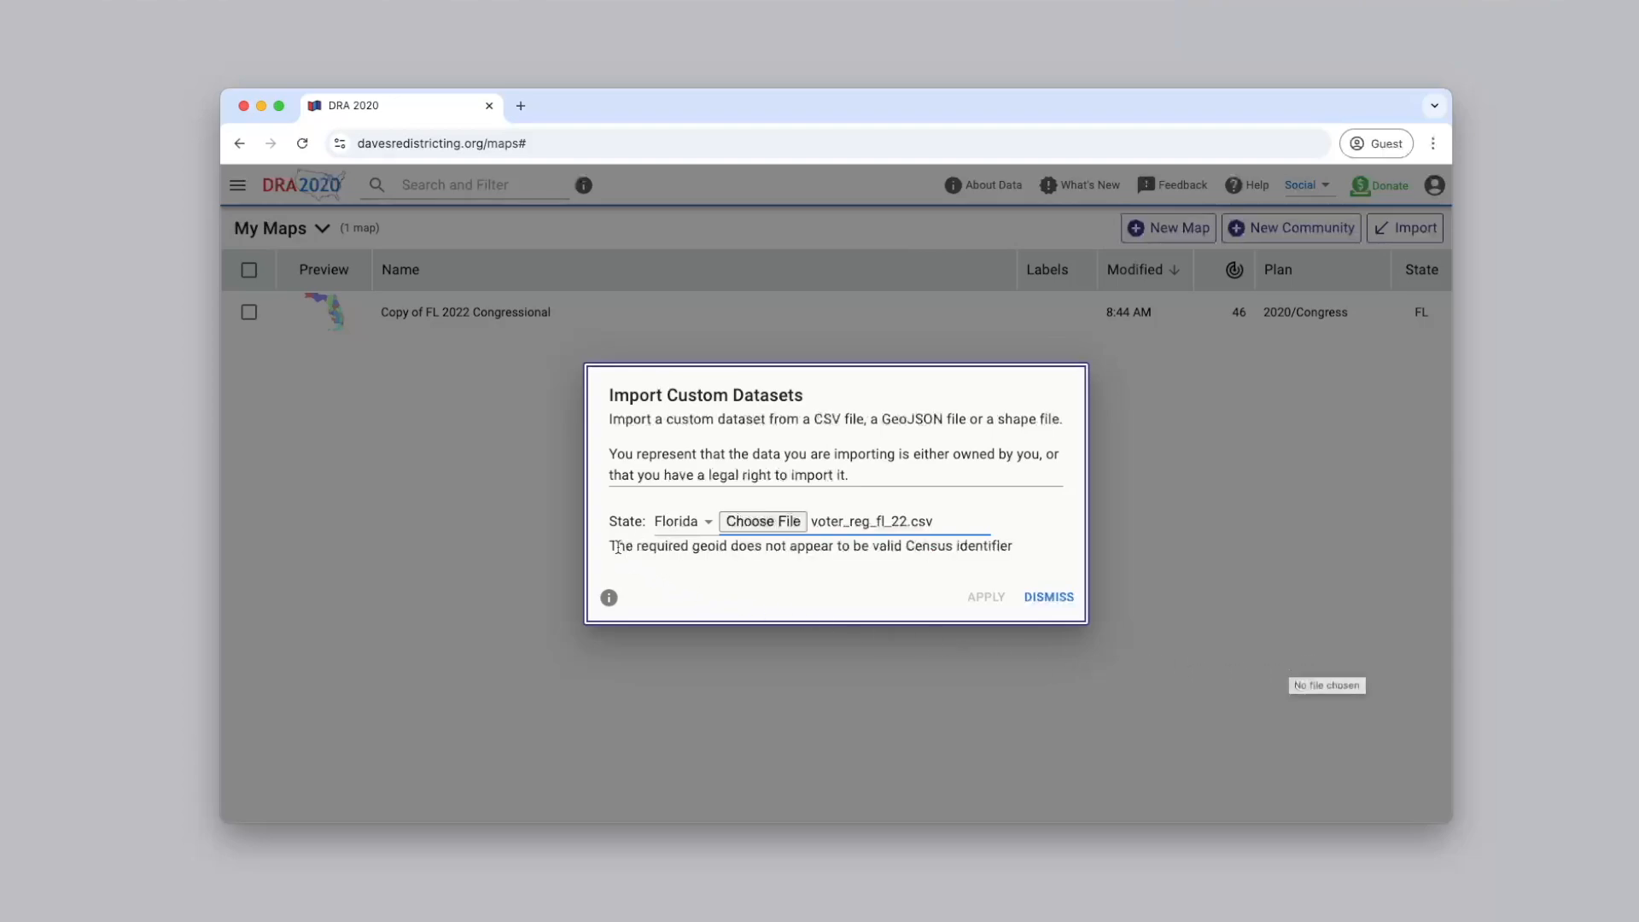
pyautogui.moveTo(613, 547); pyautogui.dragTo(889, 568)
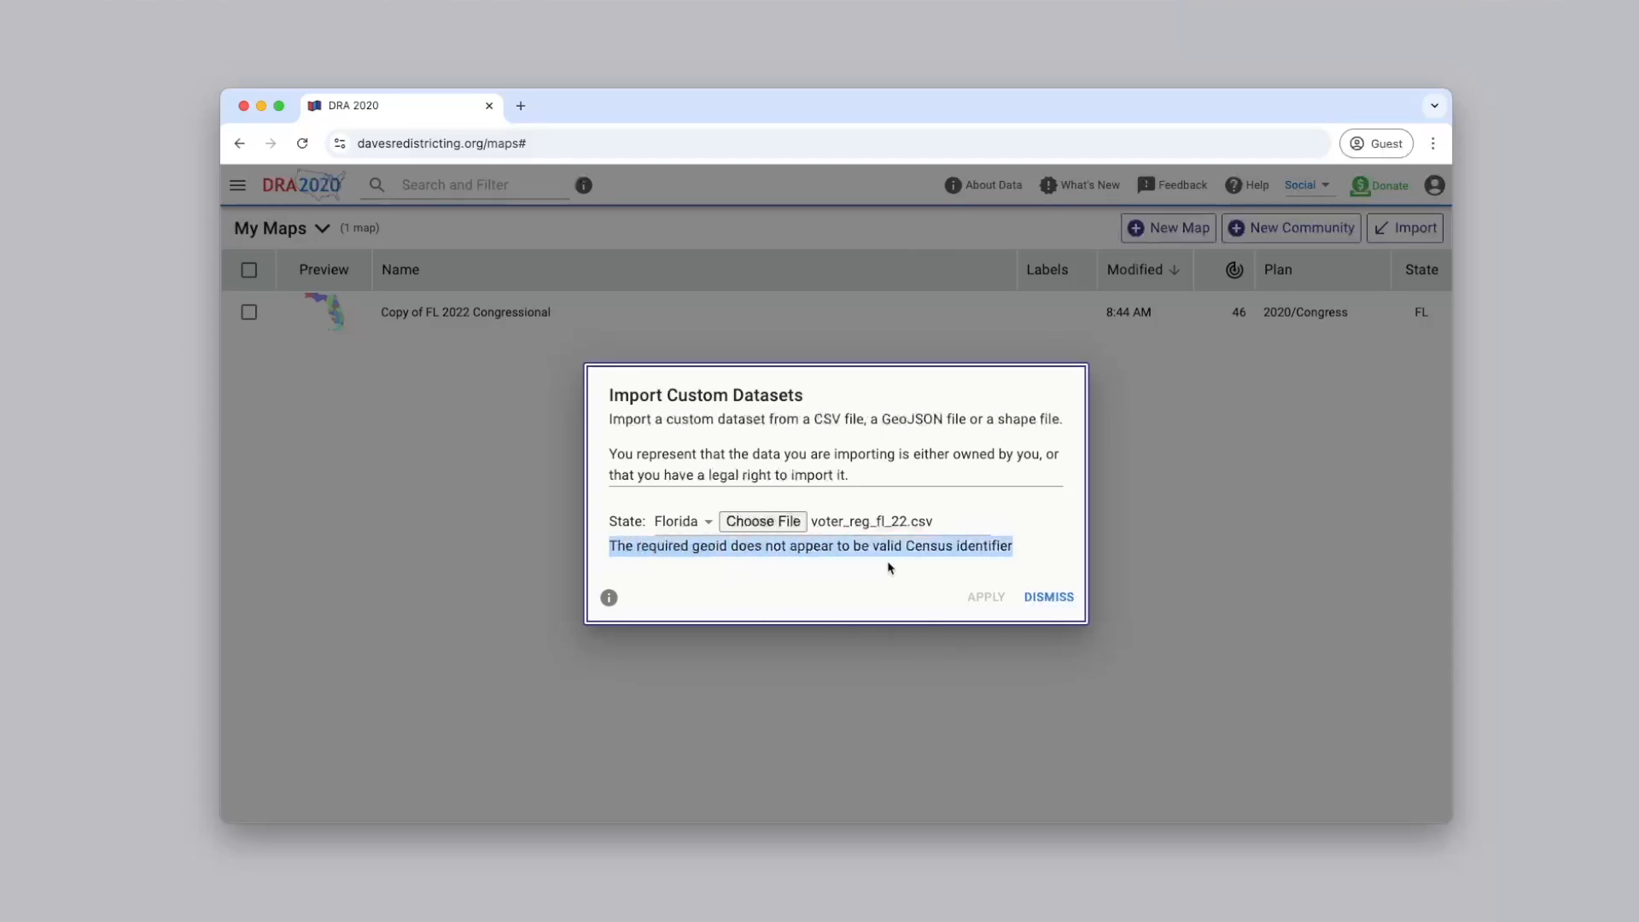
pyautogui.click(1054, 602)
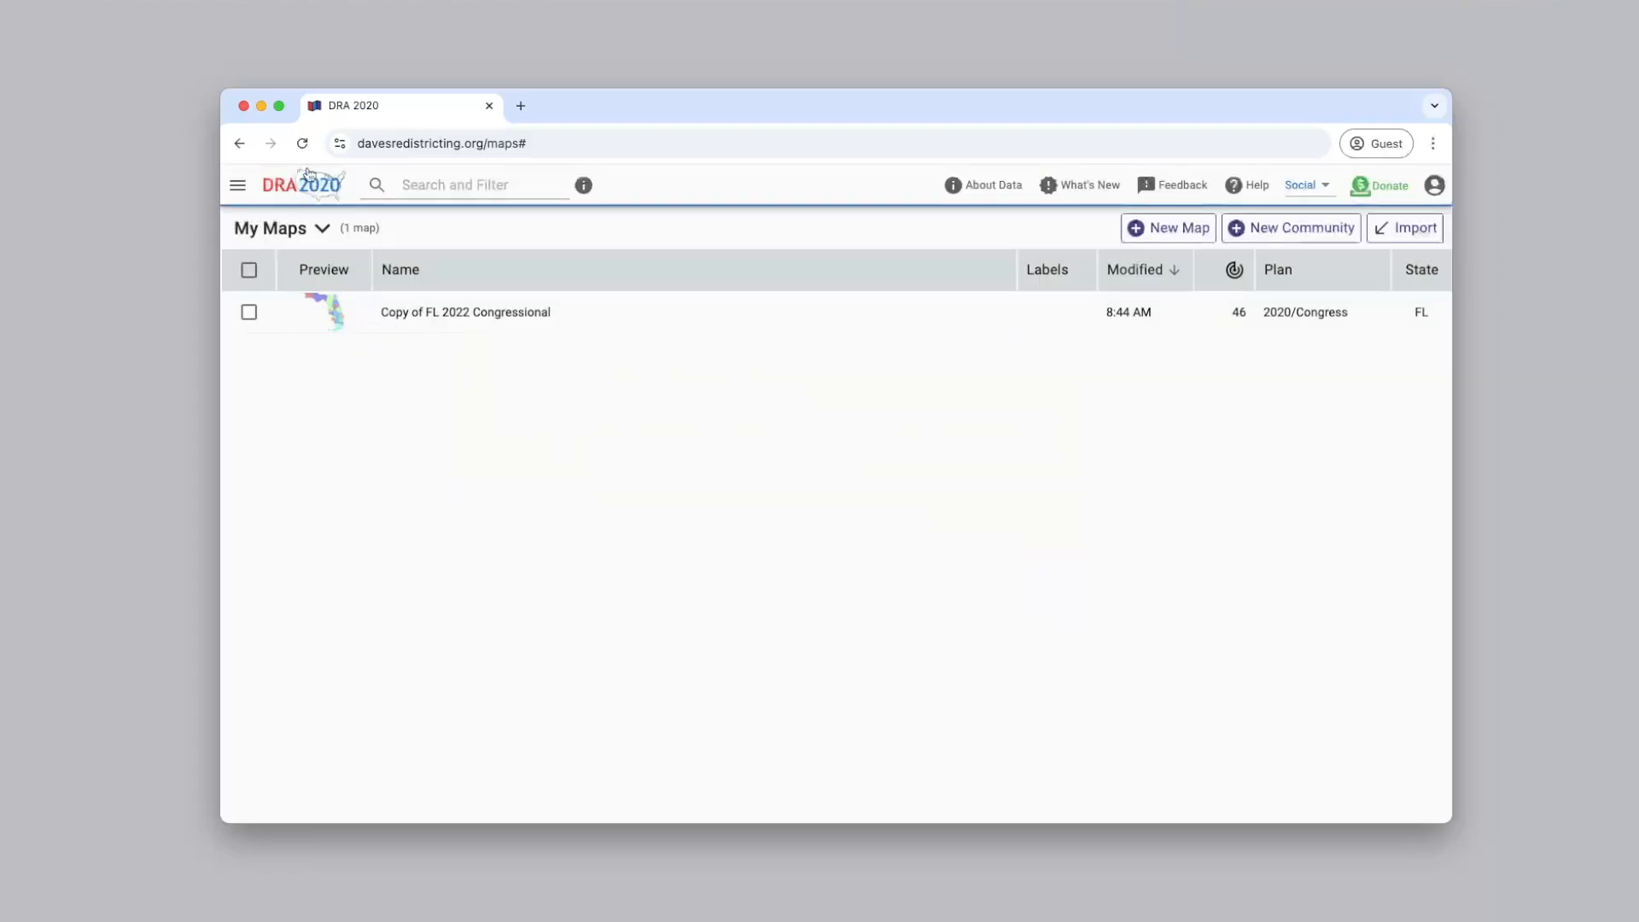
# Open voter_reg_fl_22.csv from the desktop in Excel and read the notice about default data conversions
pyautogui.click(262, 105)
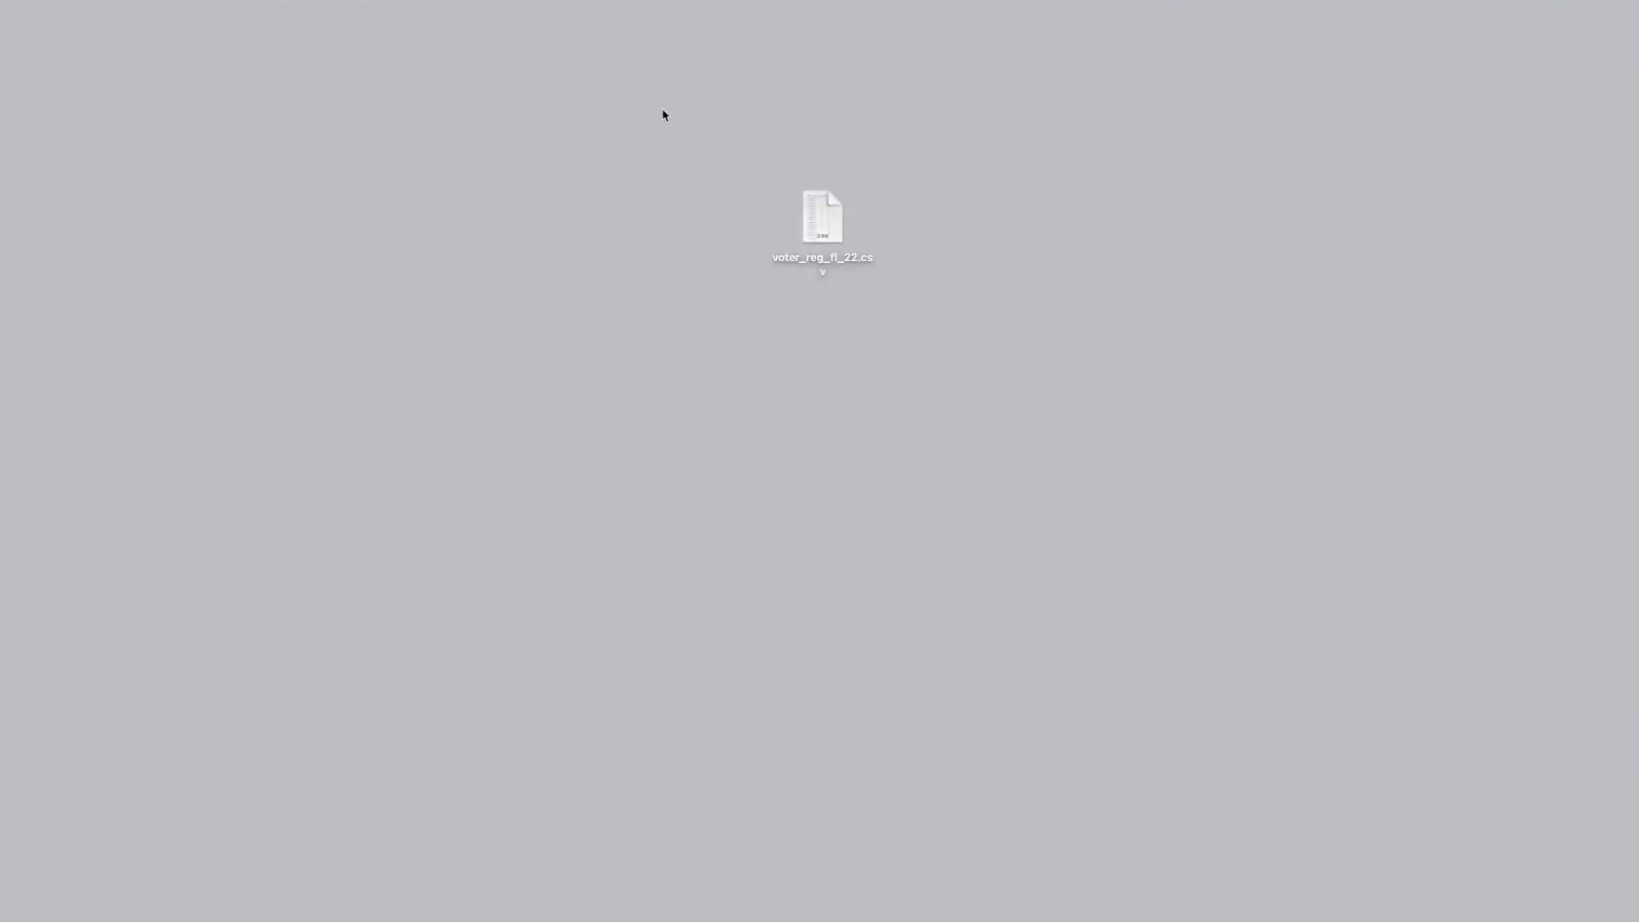
pyautogui.click(811, 222)
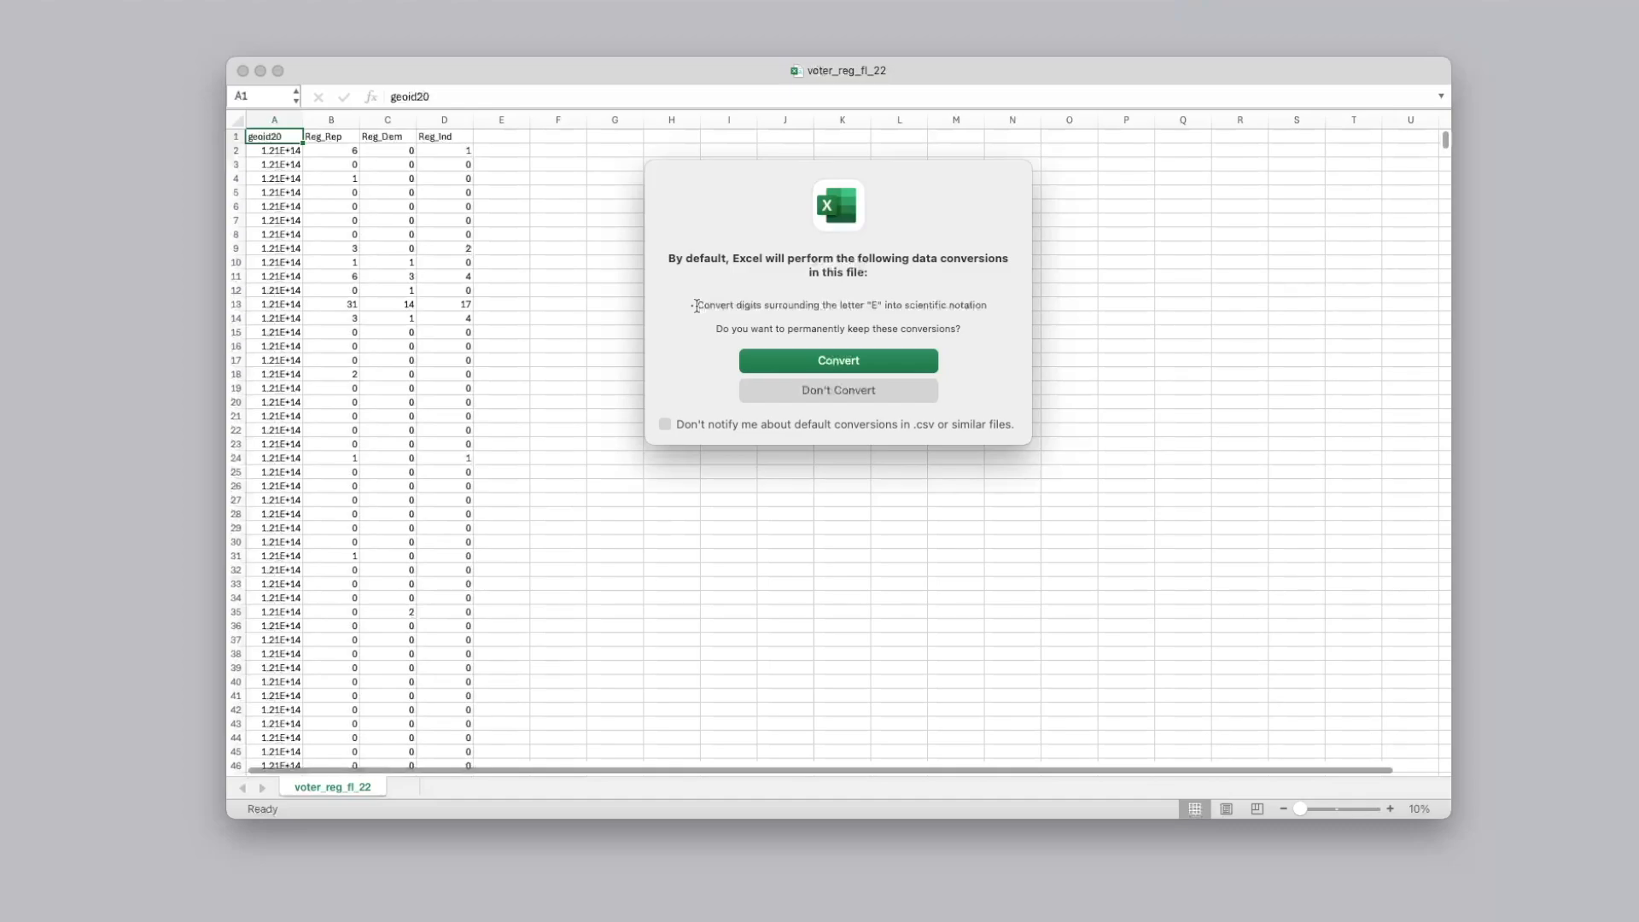
pyautogui.moveTo(699, 306); pyautogui.dragTo(898, 317)
pyautogui.moveTo(1021, 316); pyautogui.dragTo(1010, 348)
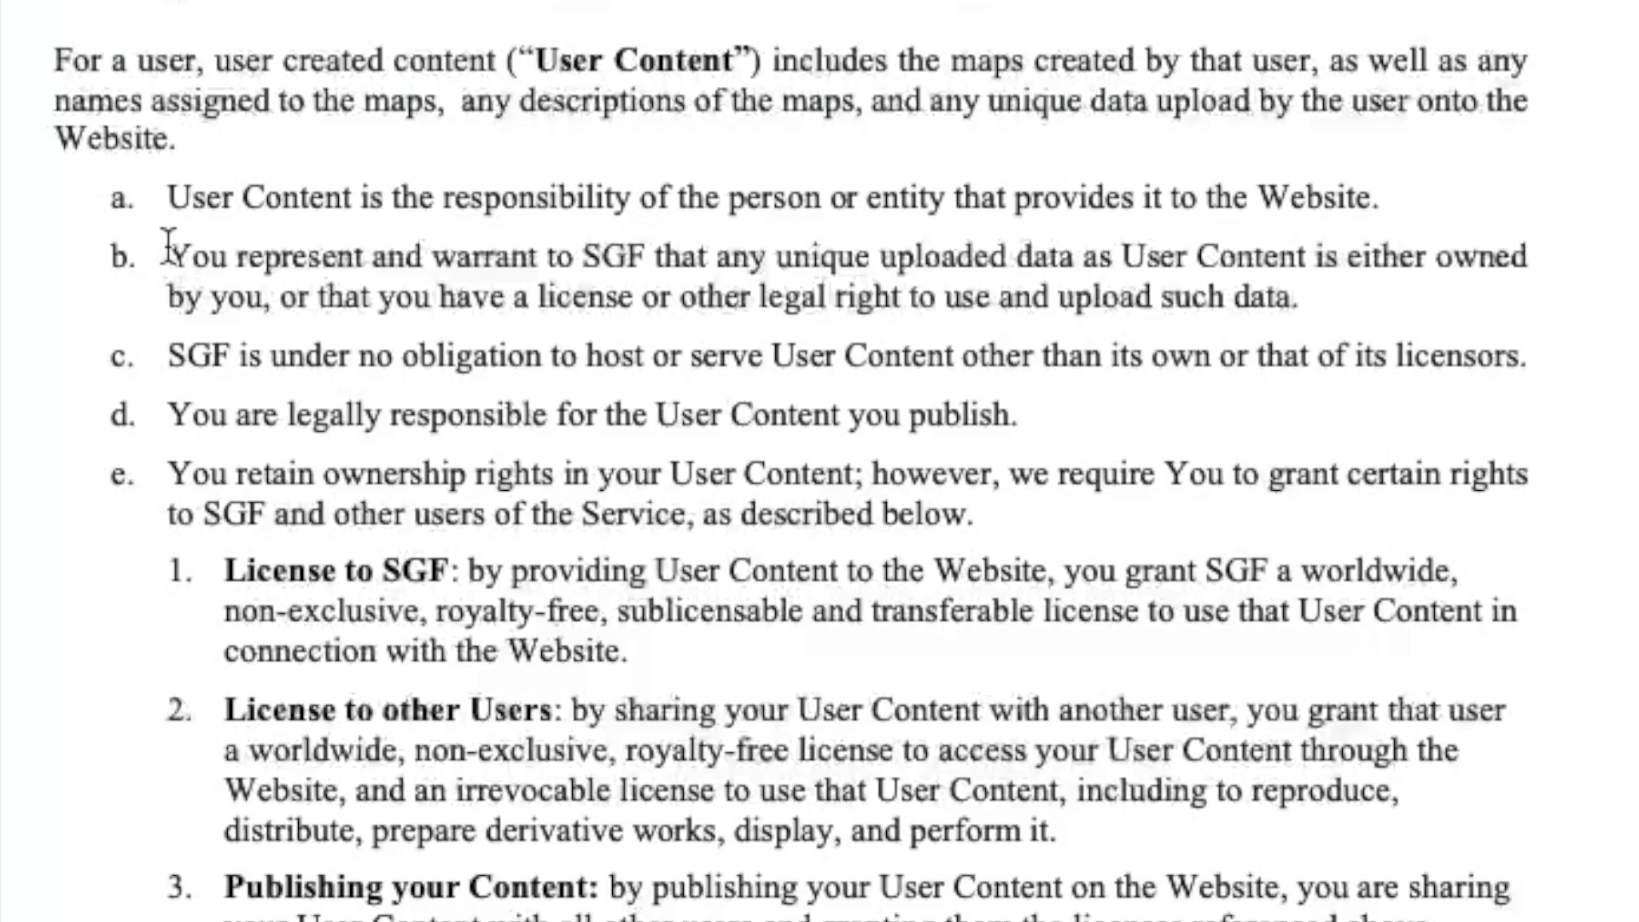
# Review the Terms of Use section on user content and the legal right to upload data
pyautogui.moveTo(168, 256); pyautogui.dragTo(1308, 299)
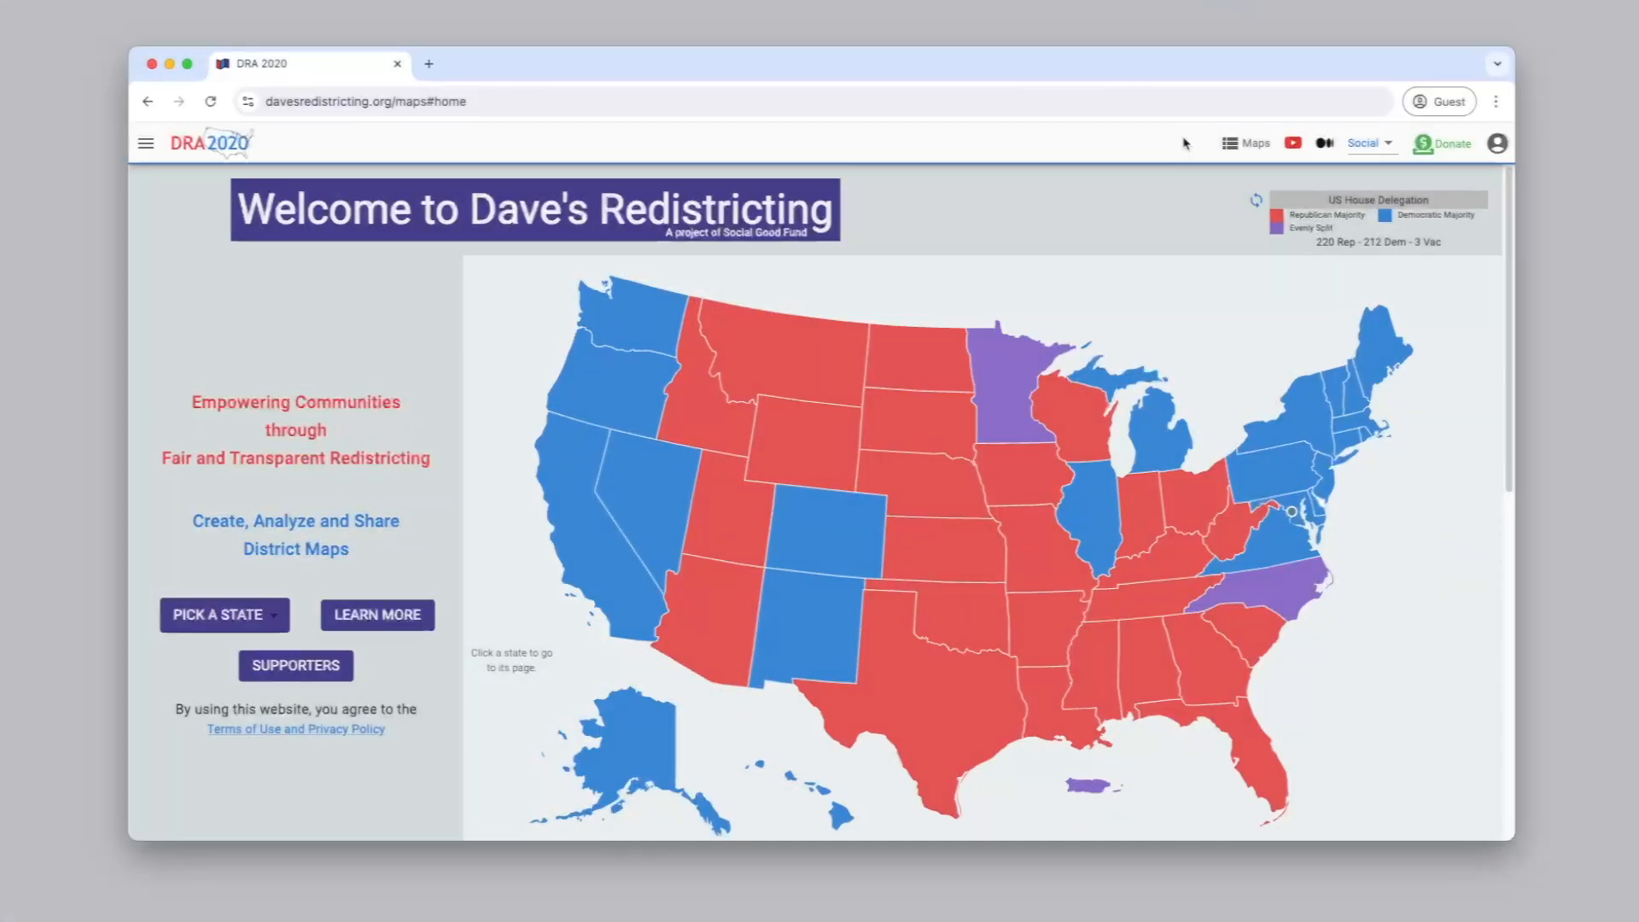
# Start a custom dataset import from the maps list for Florida, using the file voter_reg_by_party_fl_2022.csv
pyautogui.click(1256, 154)
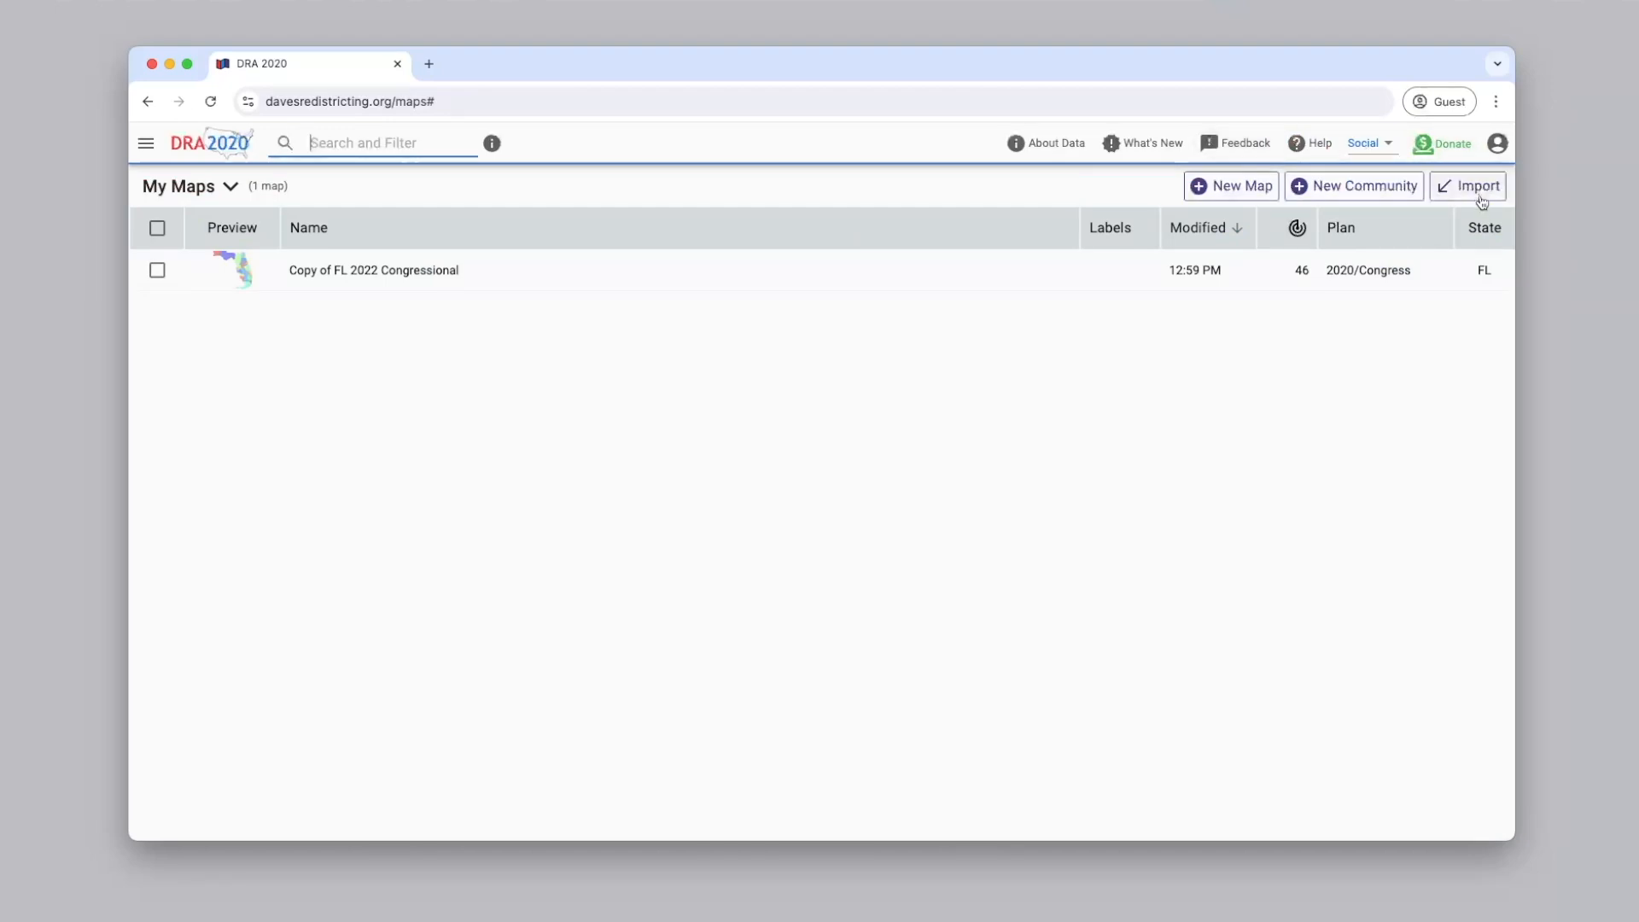
pyautogui.click(1481, 200)
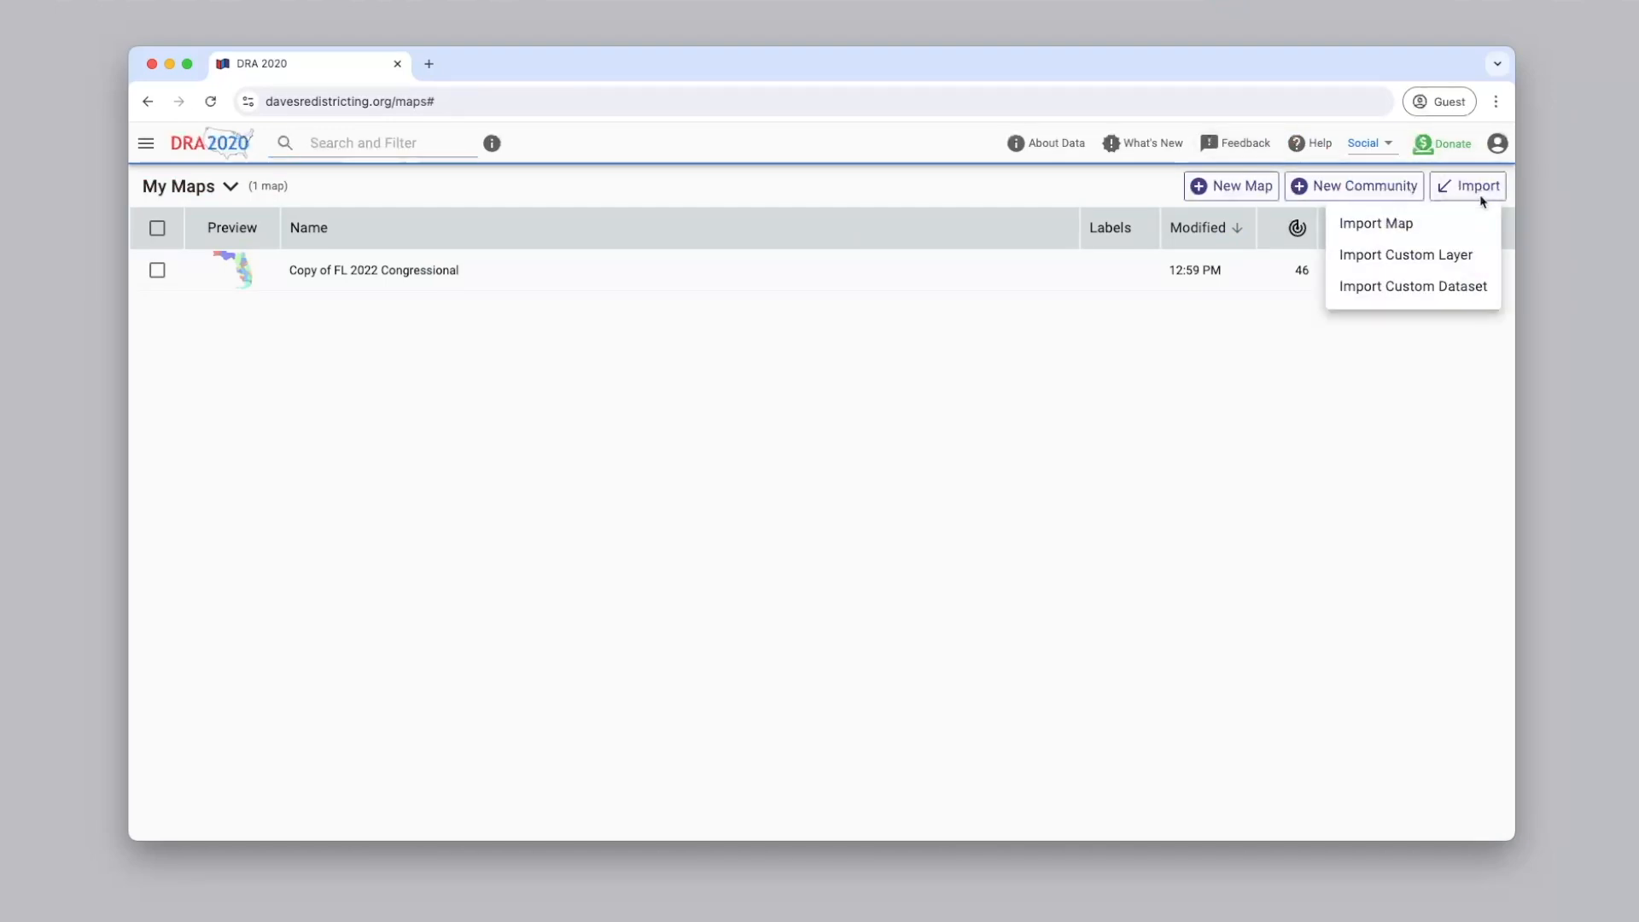
pyautogui.click(1450, 298)
pyautogui.click(657, 514)
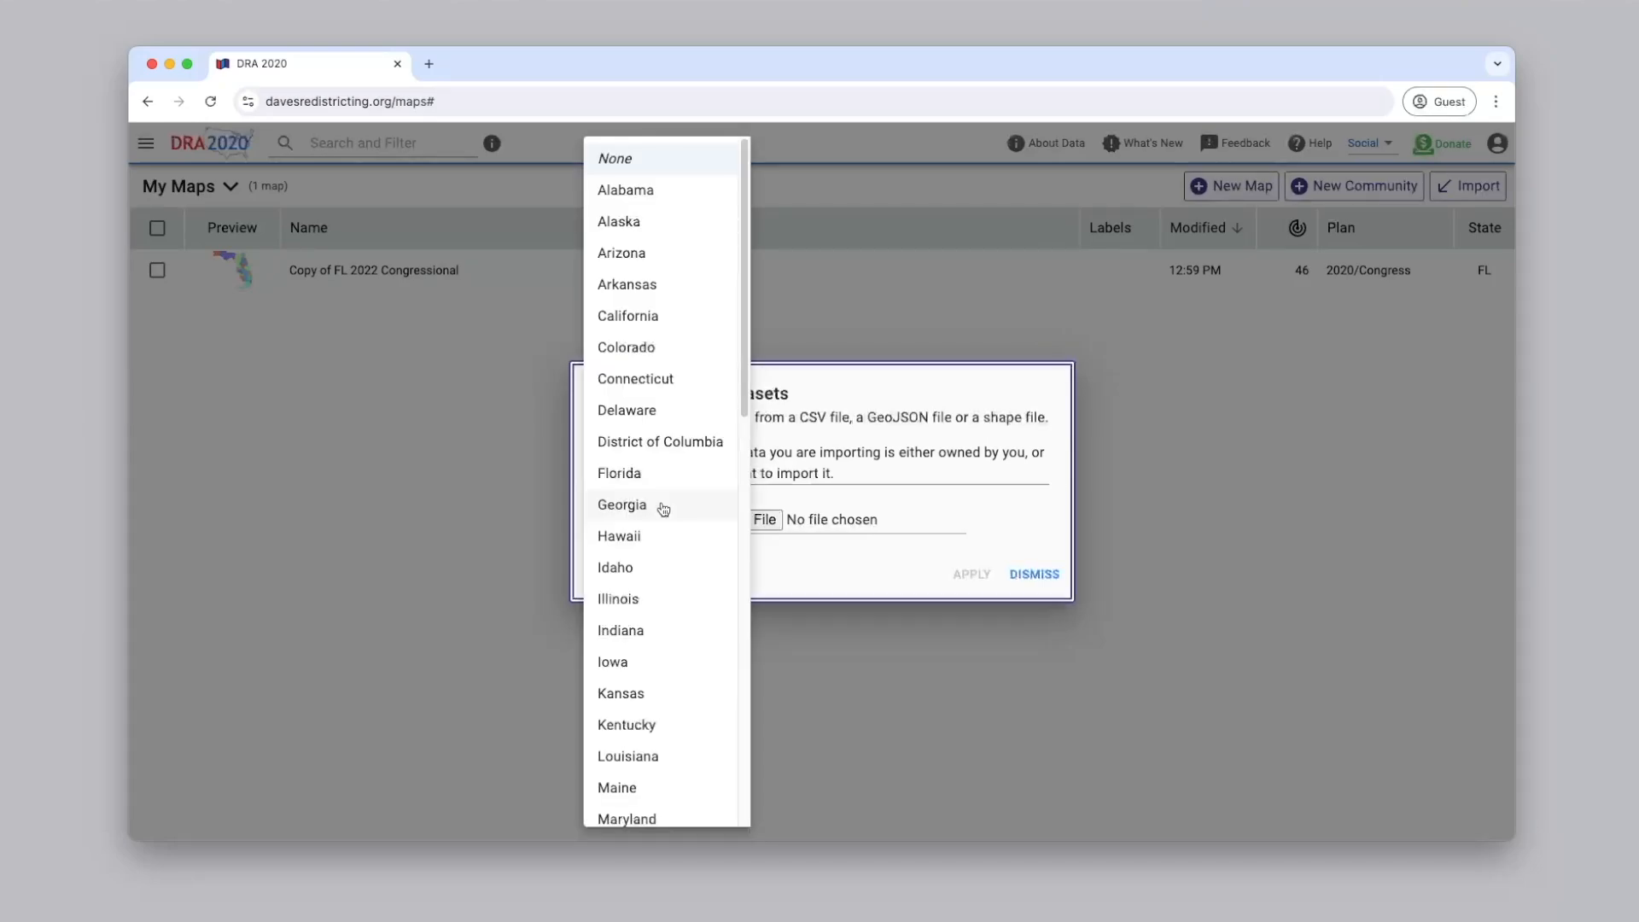
pyautogui.click(663, 474)
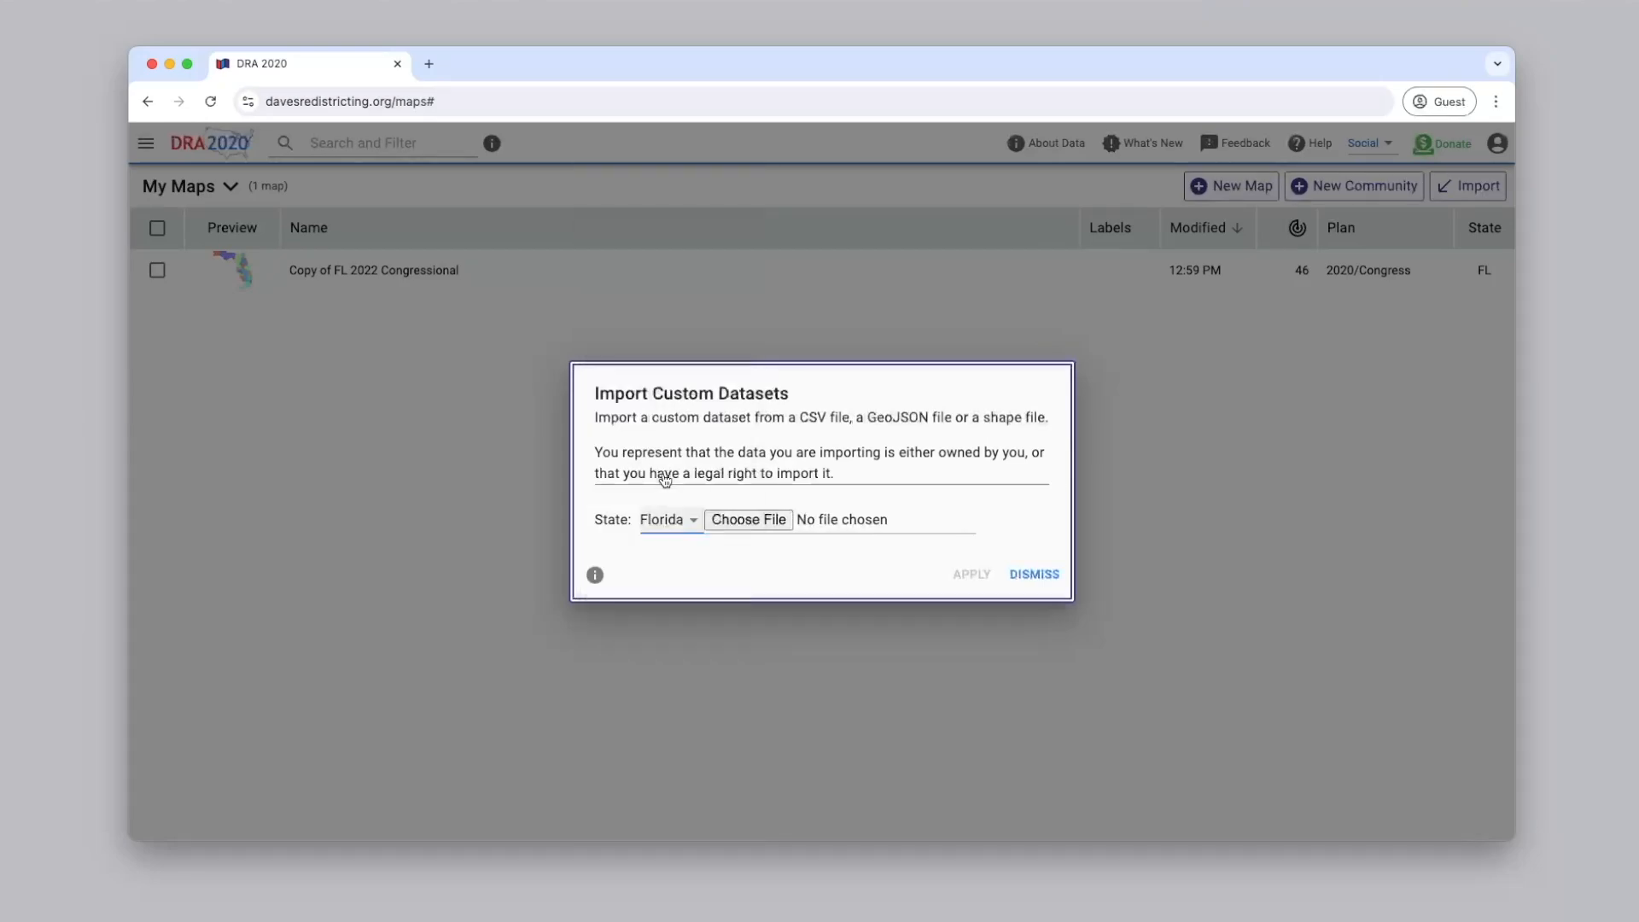
pyautogui.click(778, 522)
pyautogui.click(715, 313)
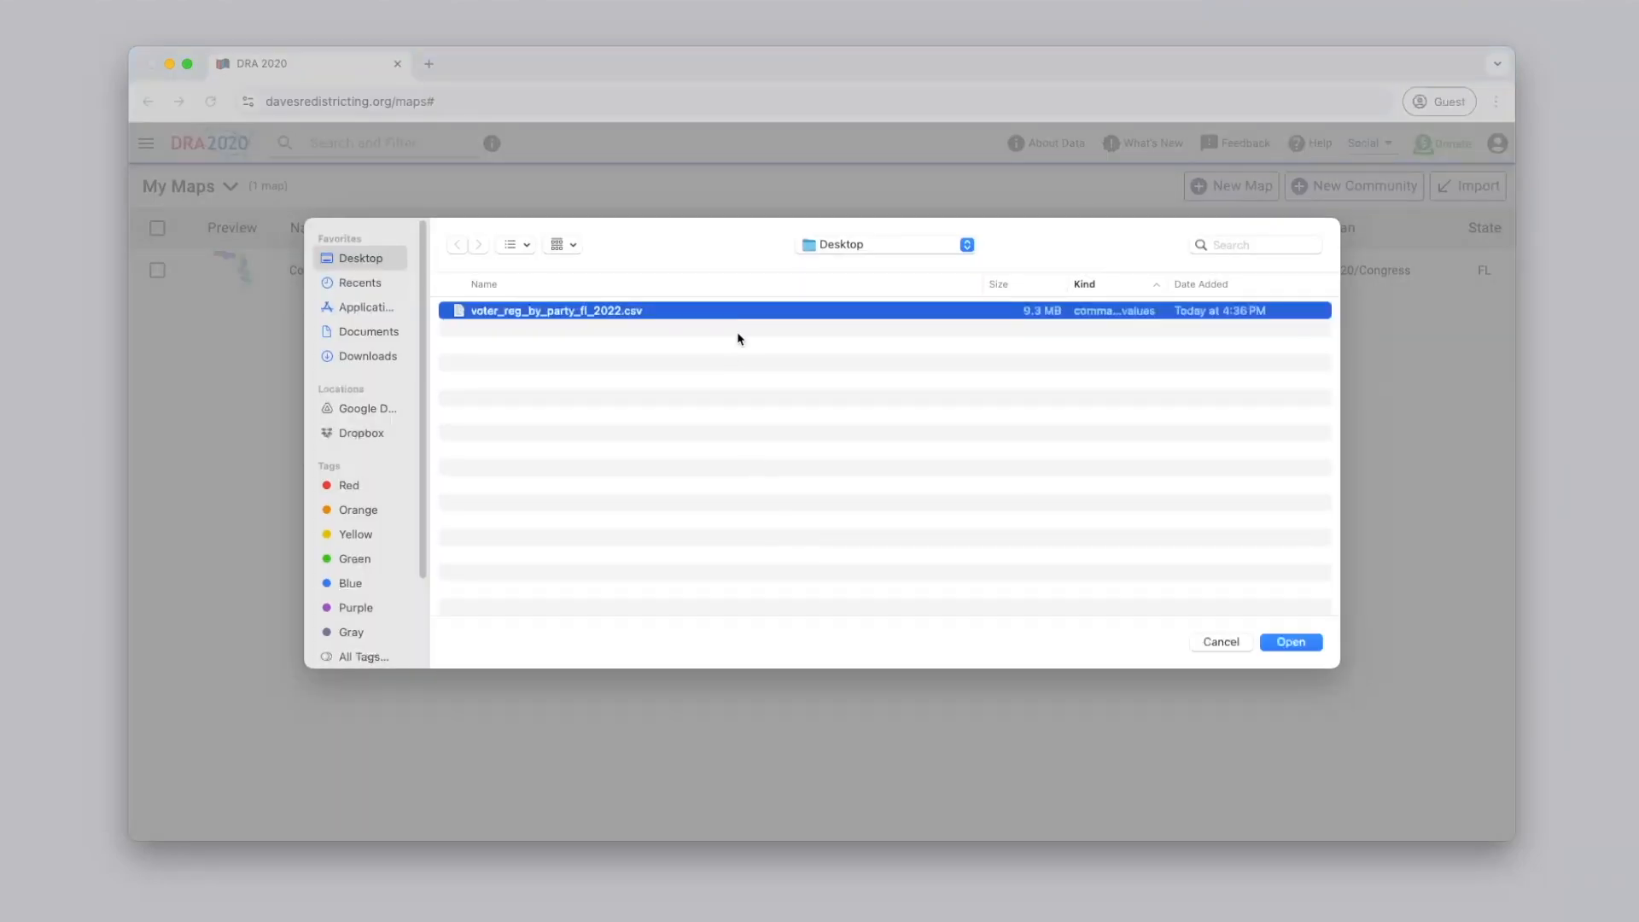
pyautogui.click(1290, 644)
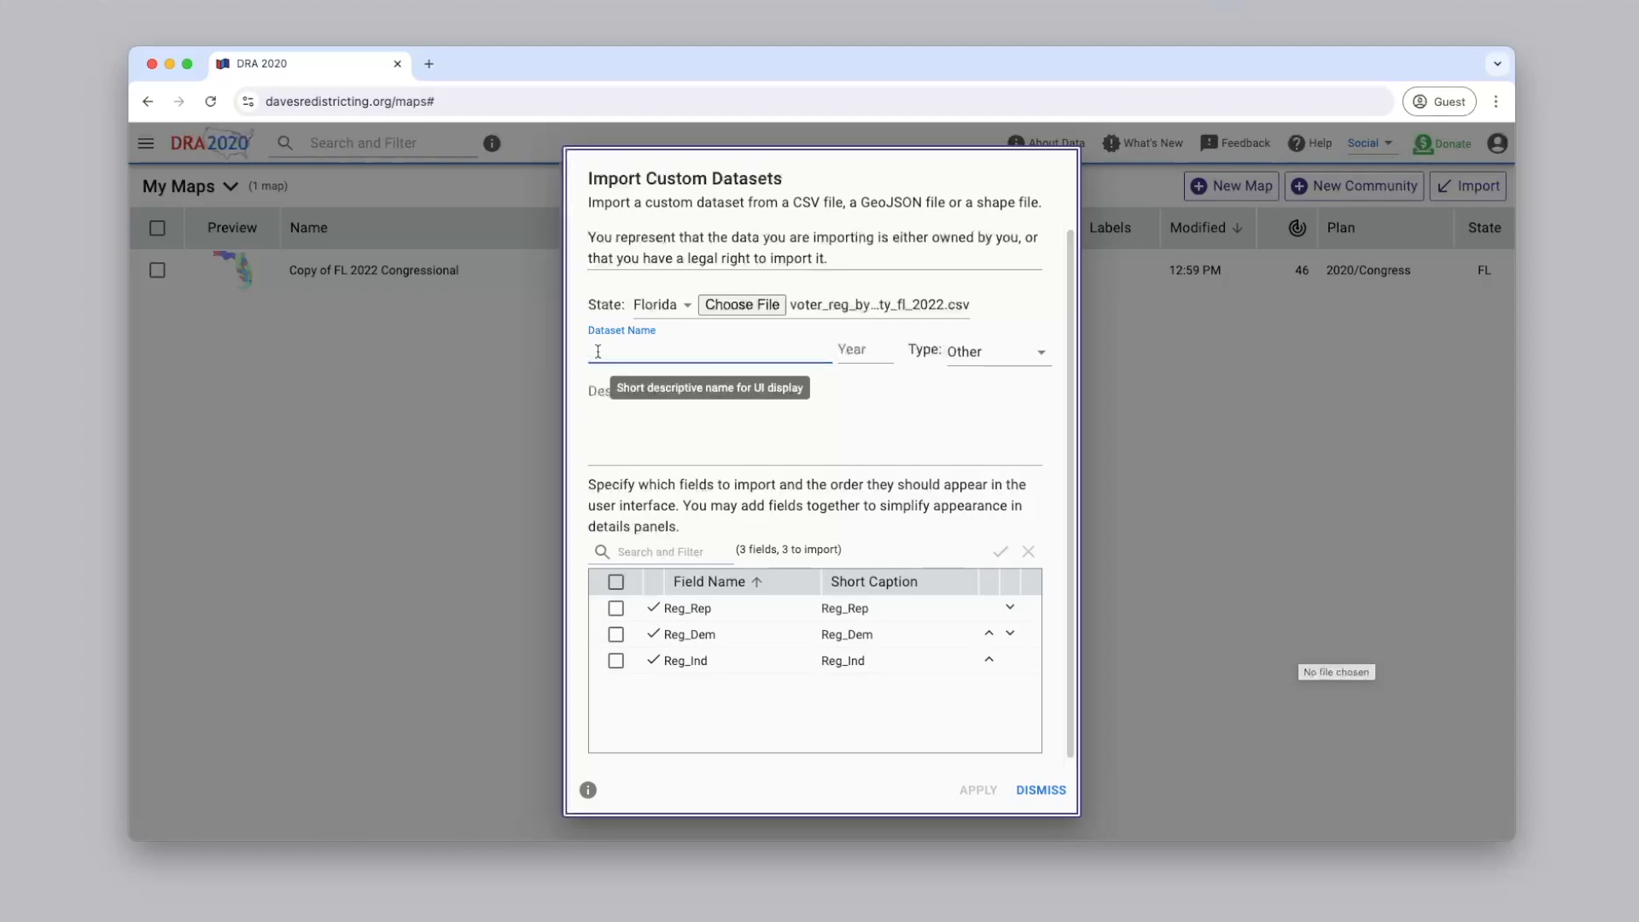
# Name the dataset "Florida 2022 voter registration by party"
pyautogui.write('Voter data')
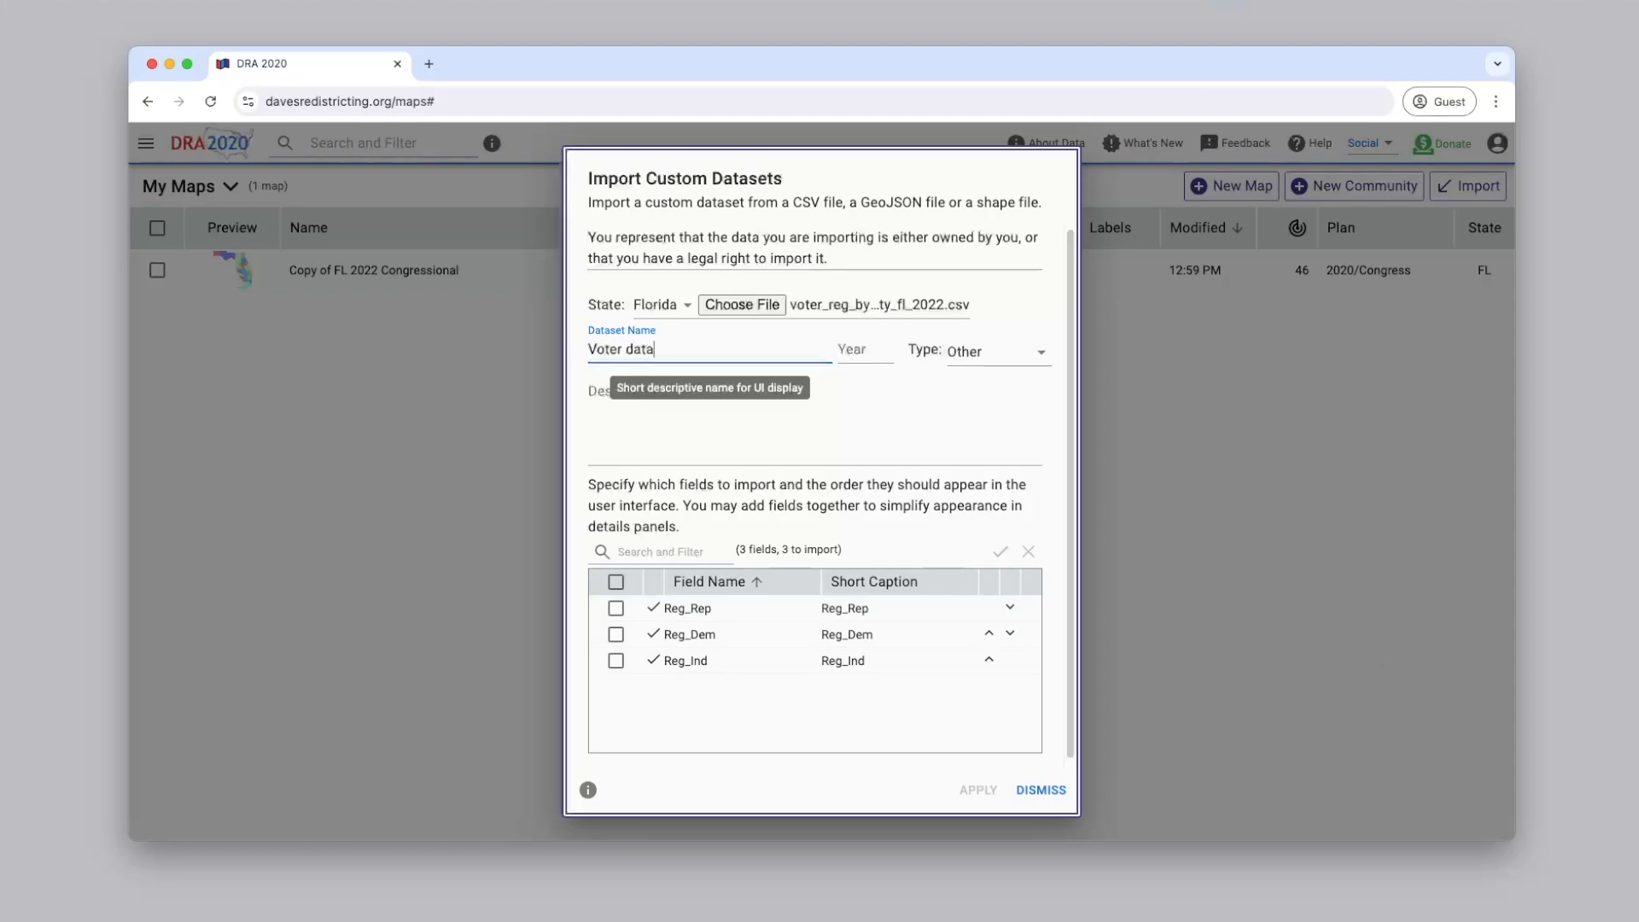
pyautogui.click(850, 353)
pyautogui.moveTo(664, 349); pyautogui.dragTo(575, 353)
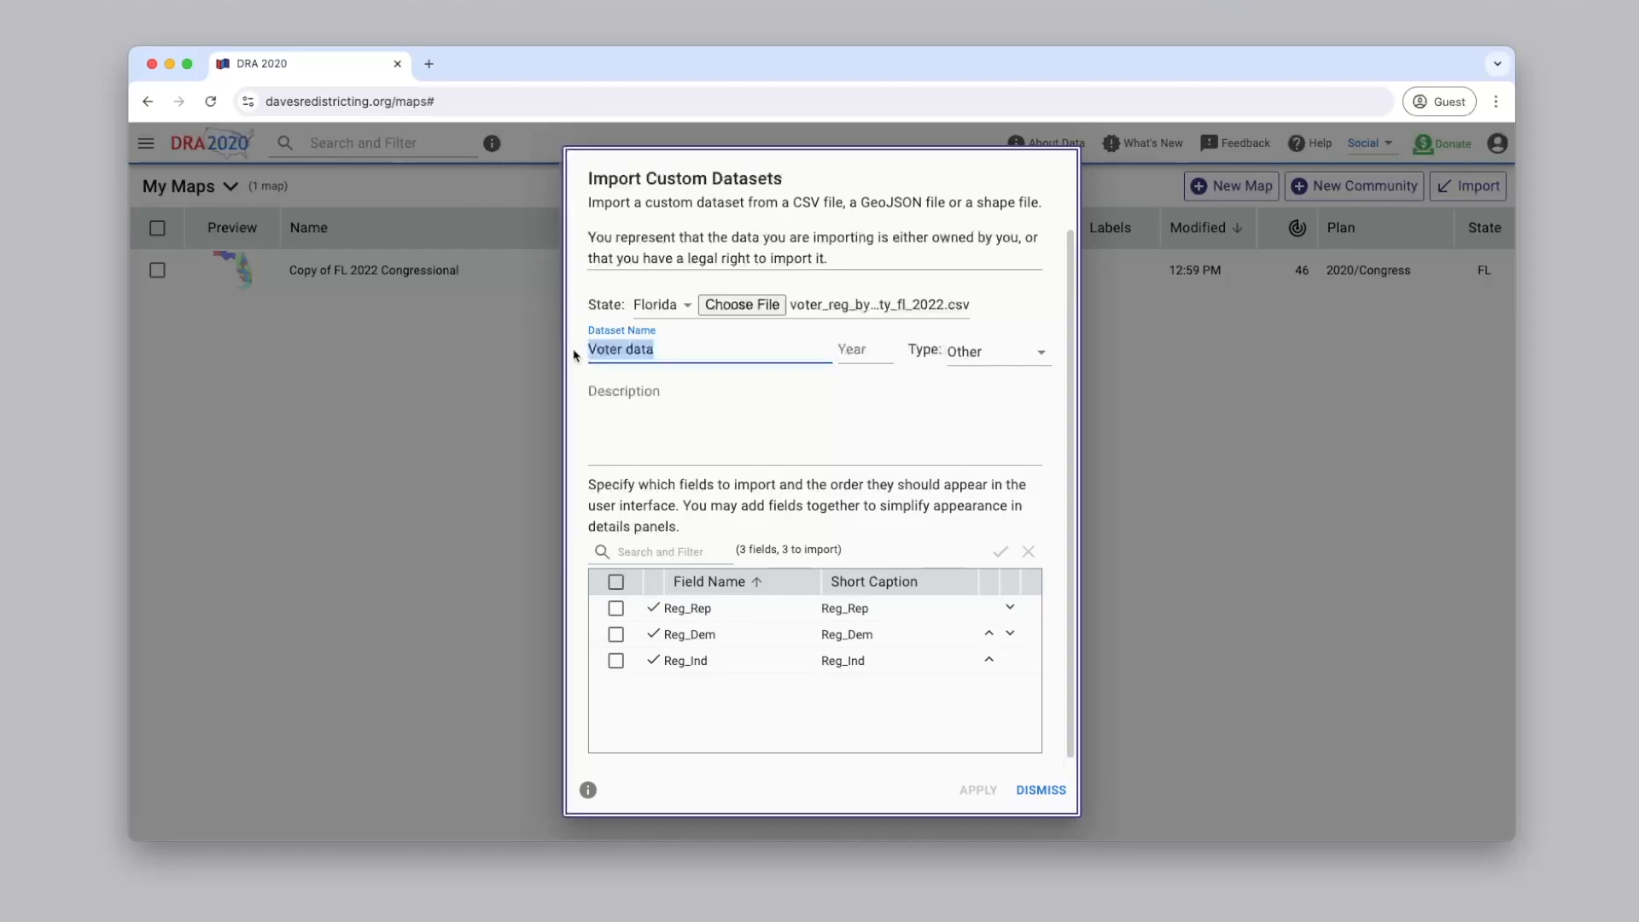
pyautogui.write('Florida 2022 voter registration by party')
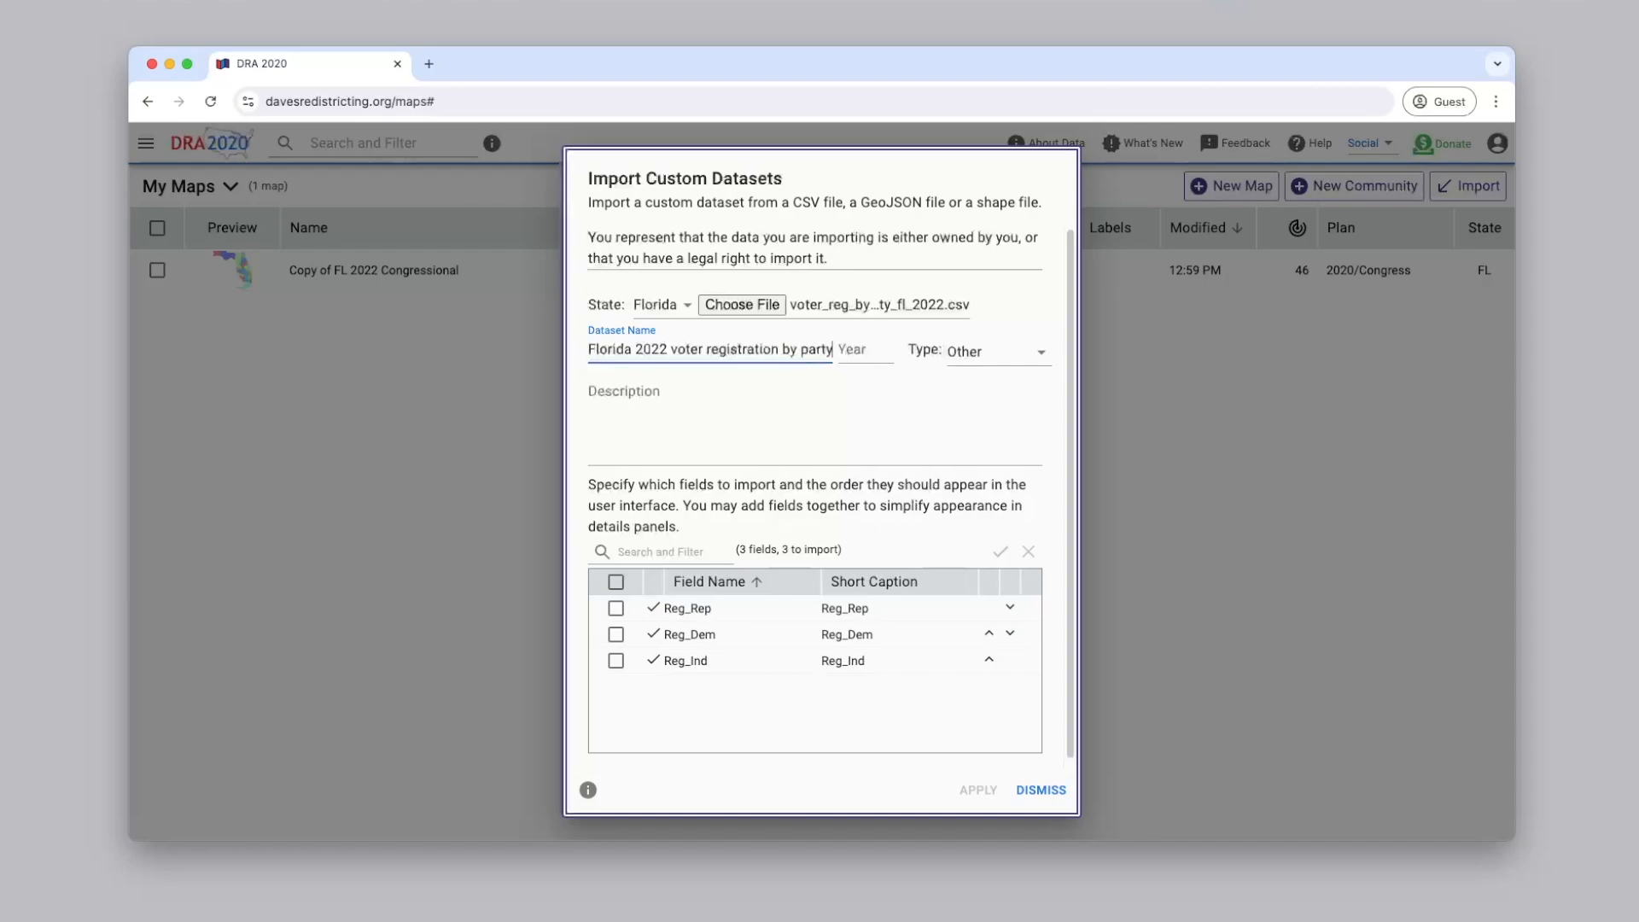
pyautogui.press('Tab')
# Set the dataset's year to 2022 and its type to Other
pyautogui.write('2022')
pyautogui.press('Tab')
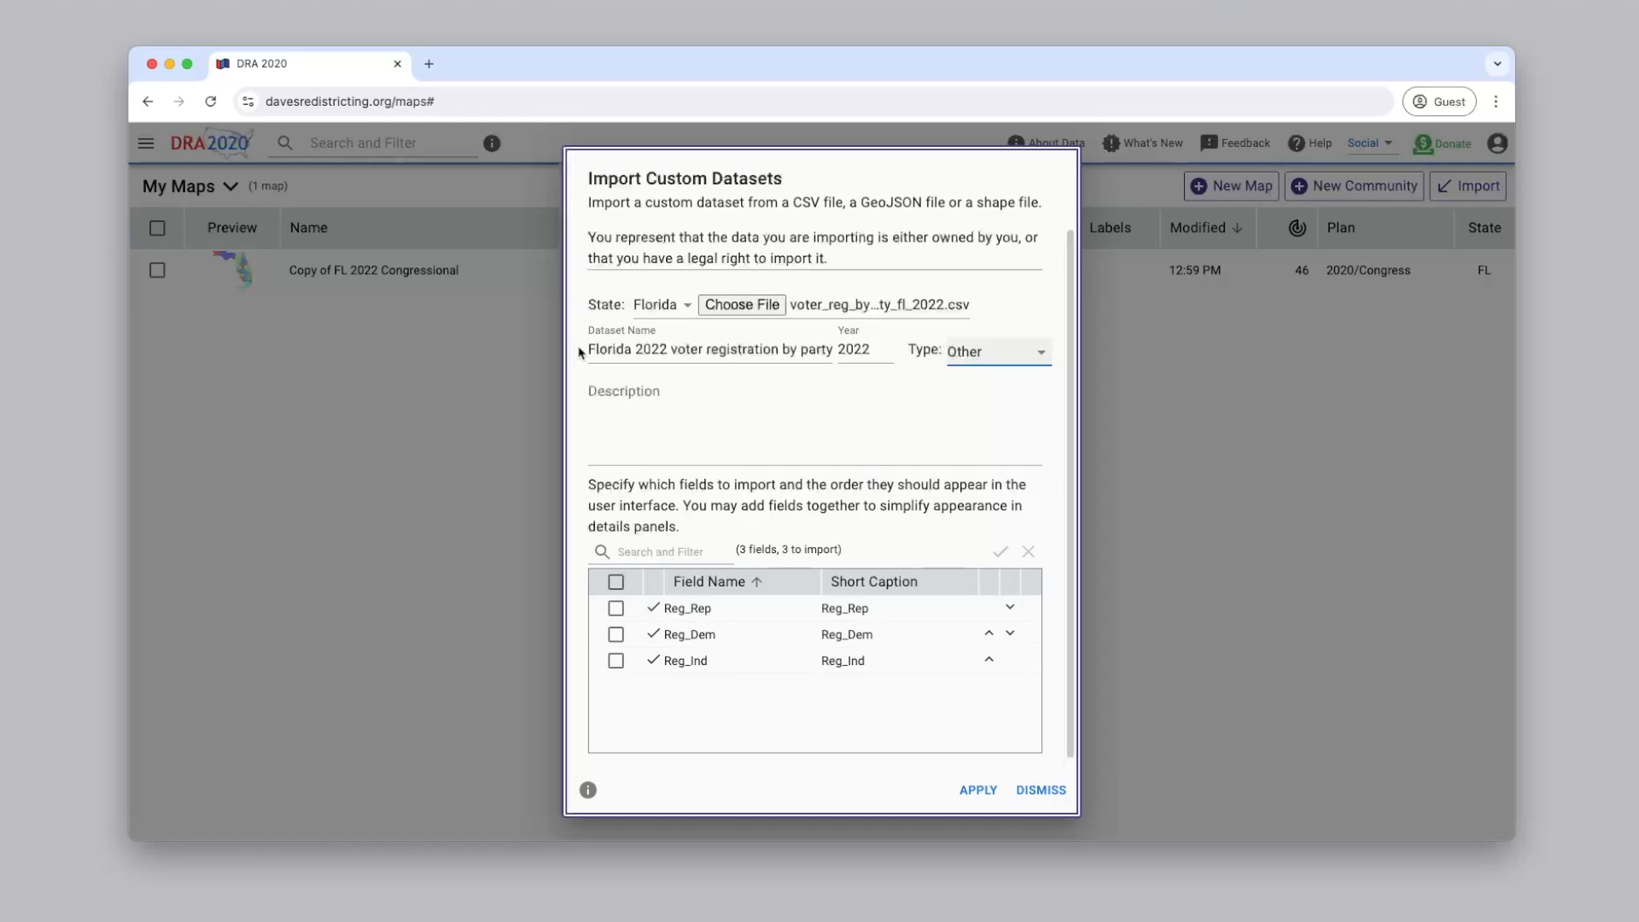
pyautogui.click(996, 352)
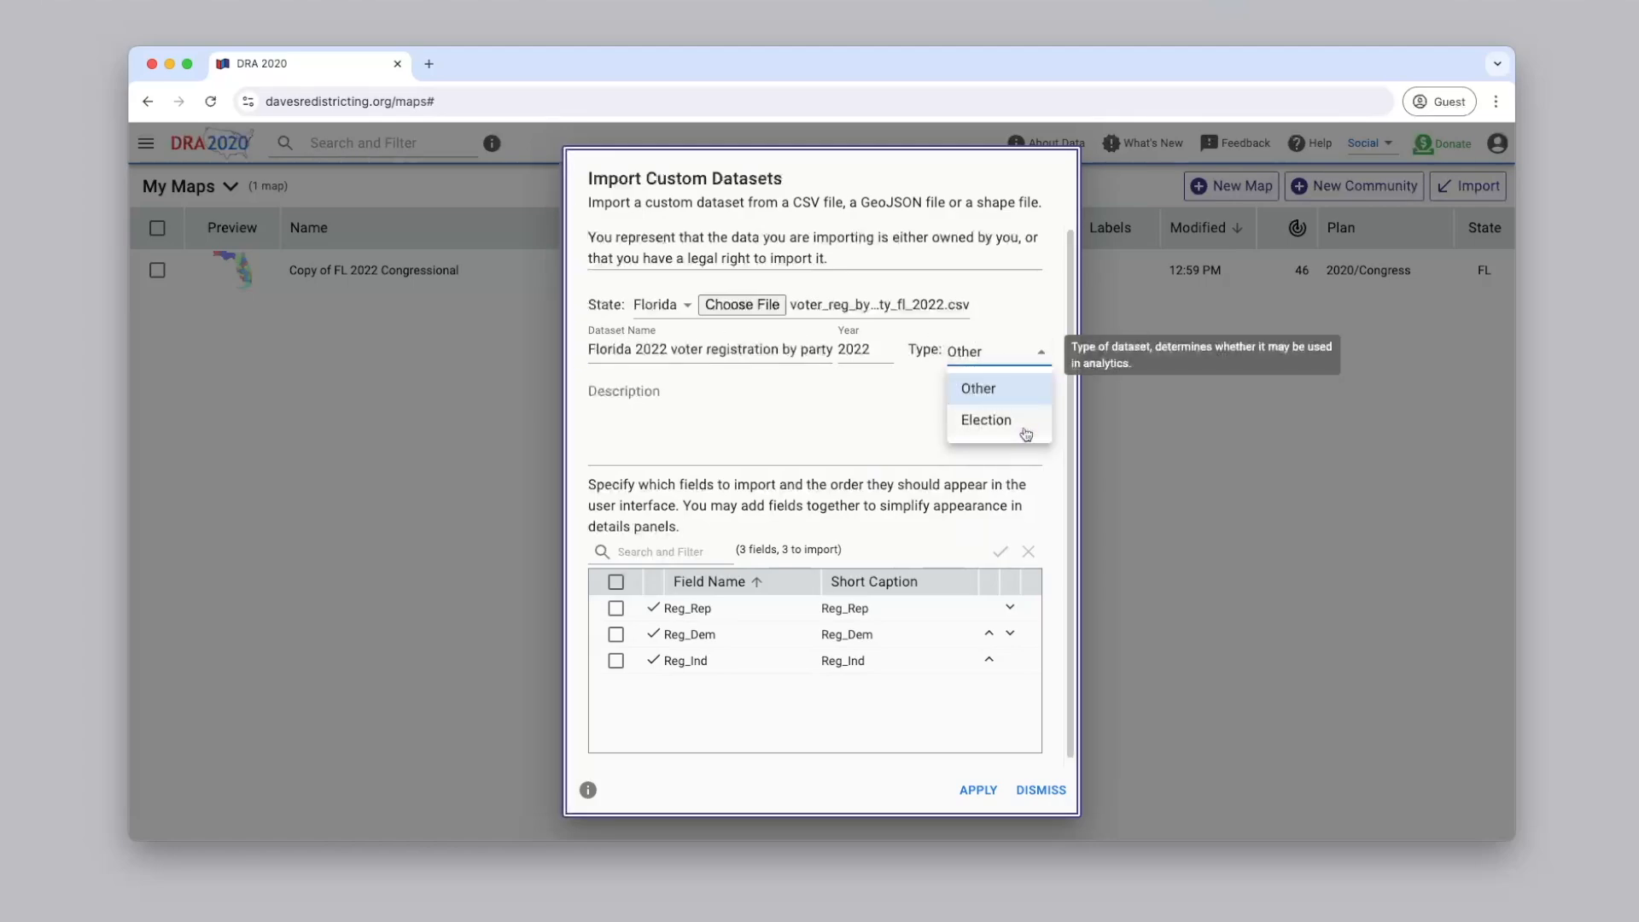
pyautogui.click(1007, 391)
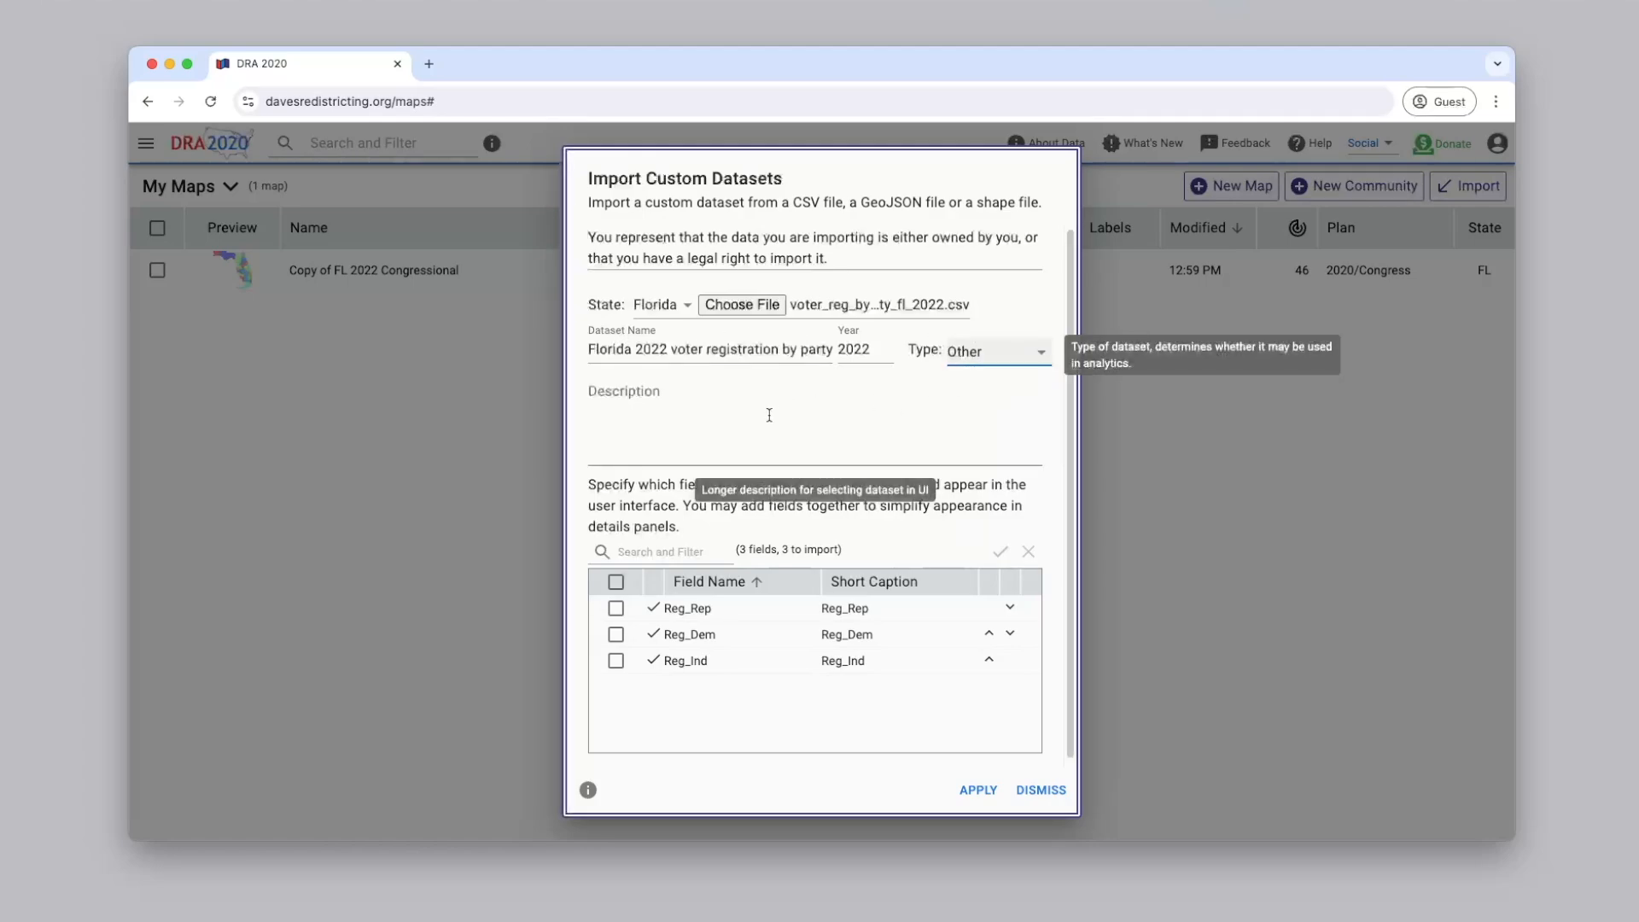
pyautogui.click(625, 414)
pyautogui.write('Data from L2 dow')
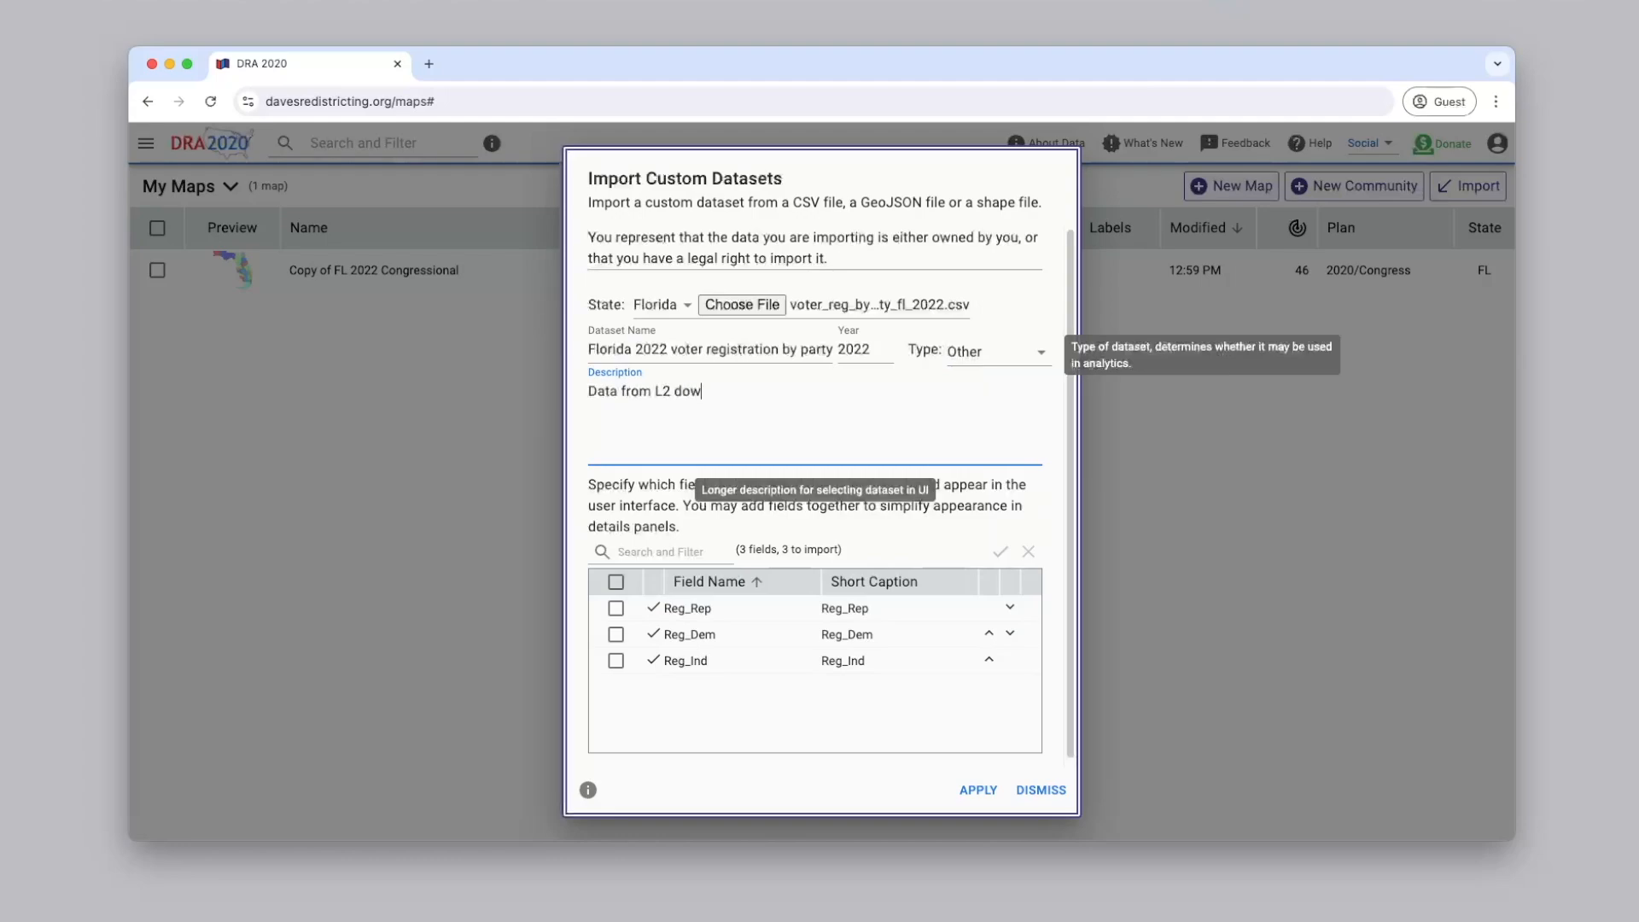
pyautogui.write('nloaded from www.redistrictingdatah')
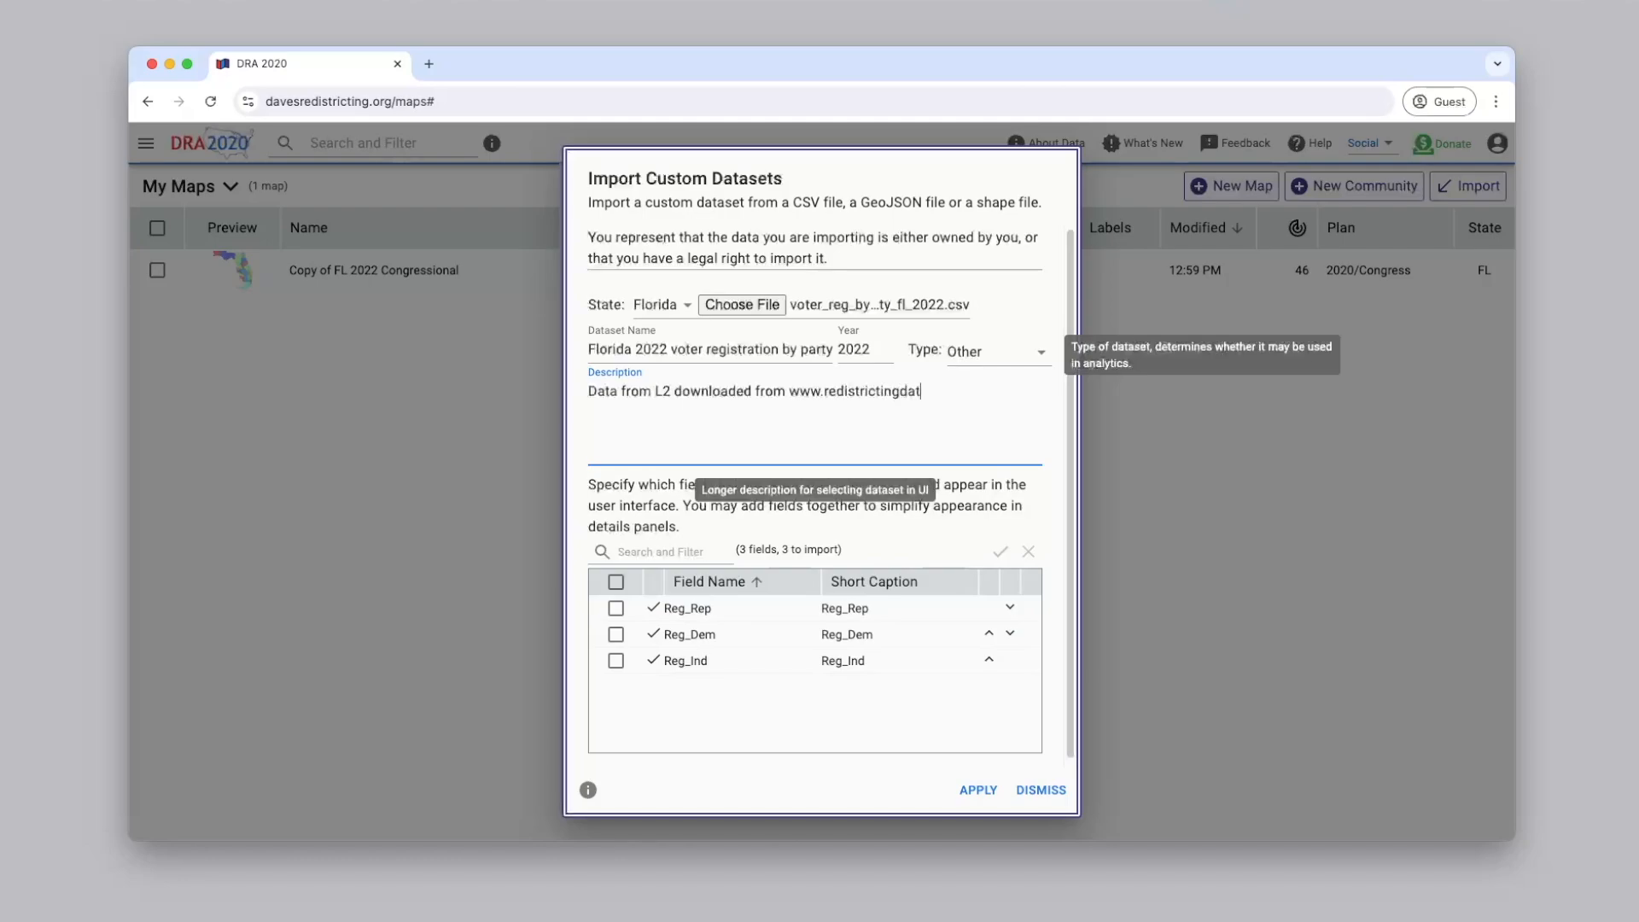
pyautogui.write('ub.org')
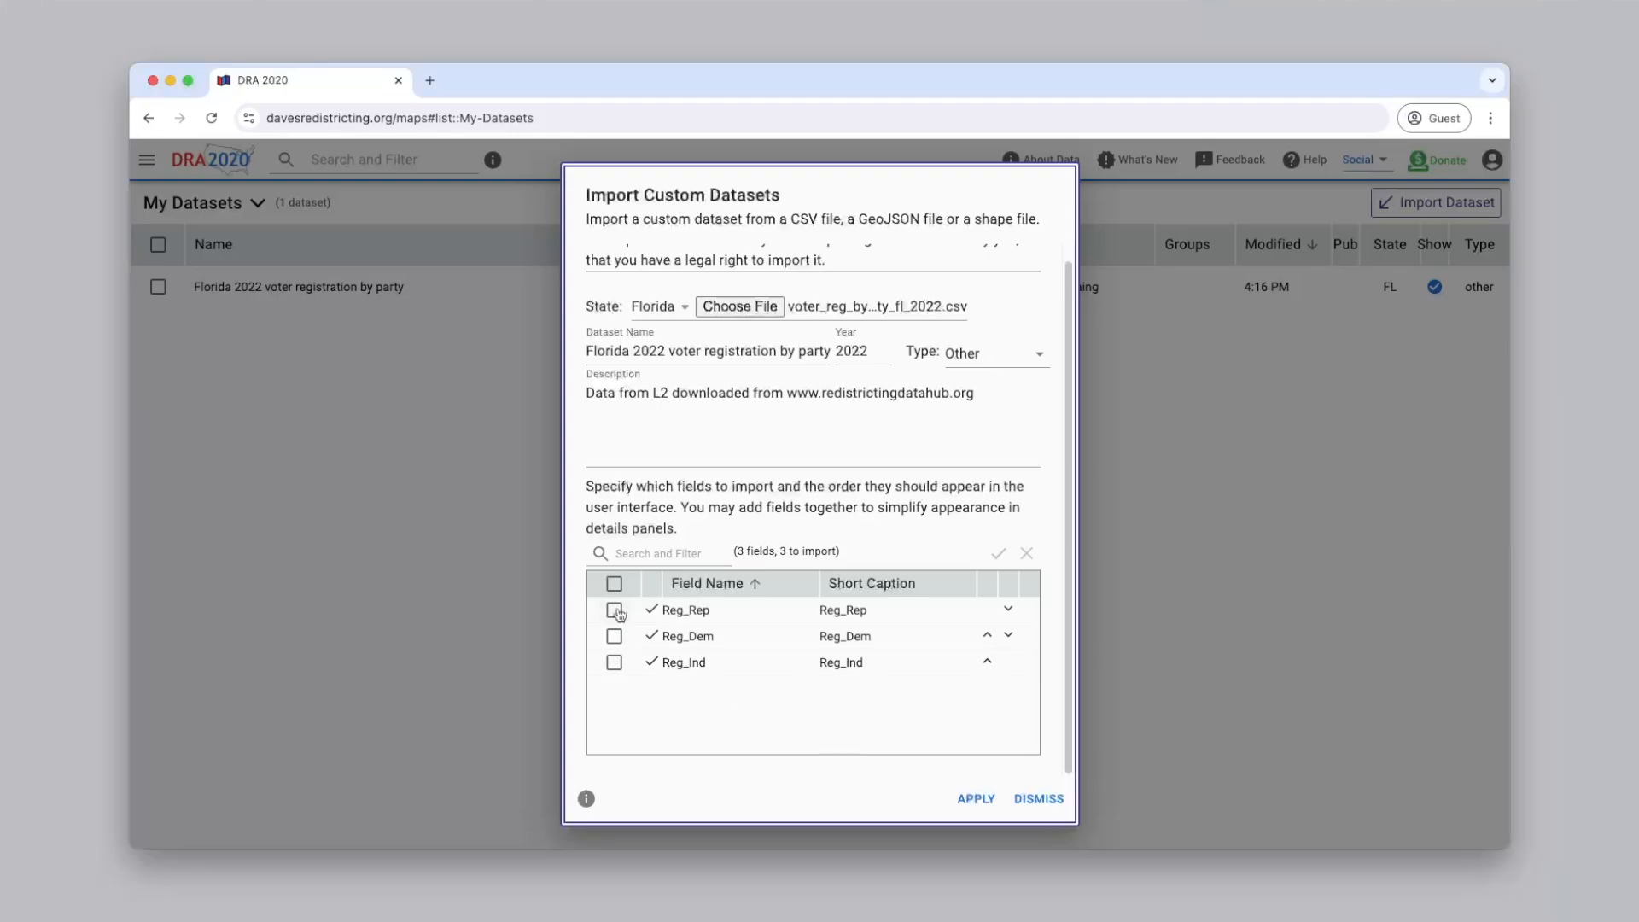
# Select the Reg_Rep field and add Reg_Dem together with it
pyautogui.click(616, 611)
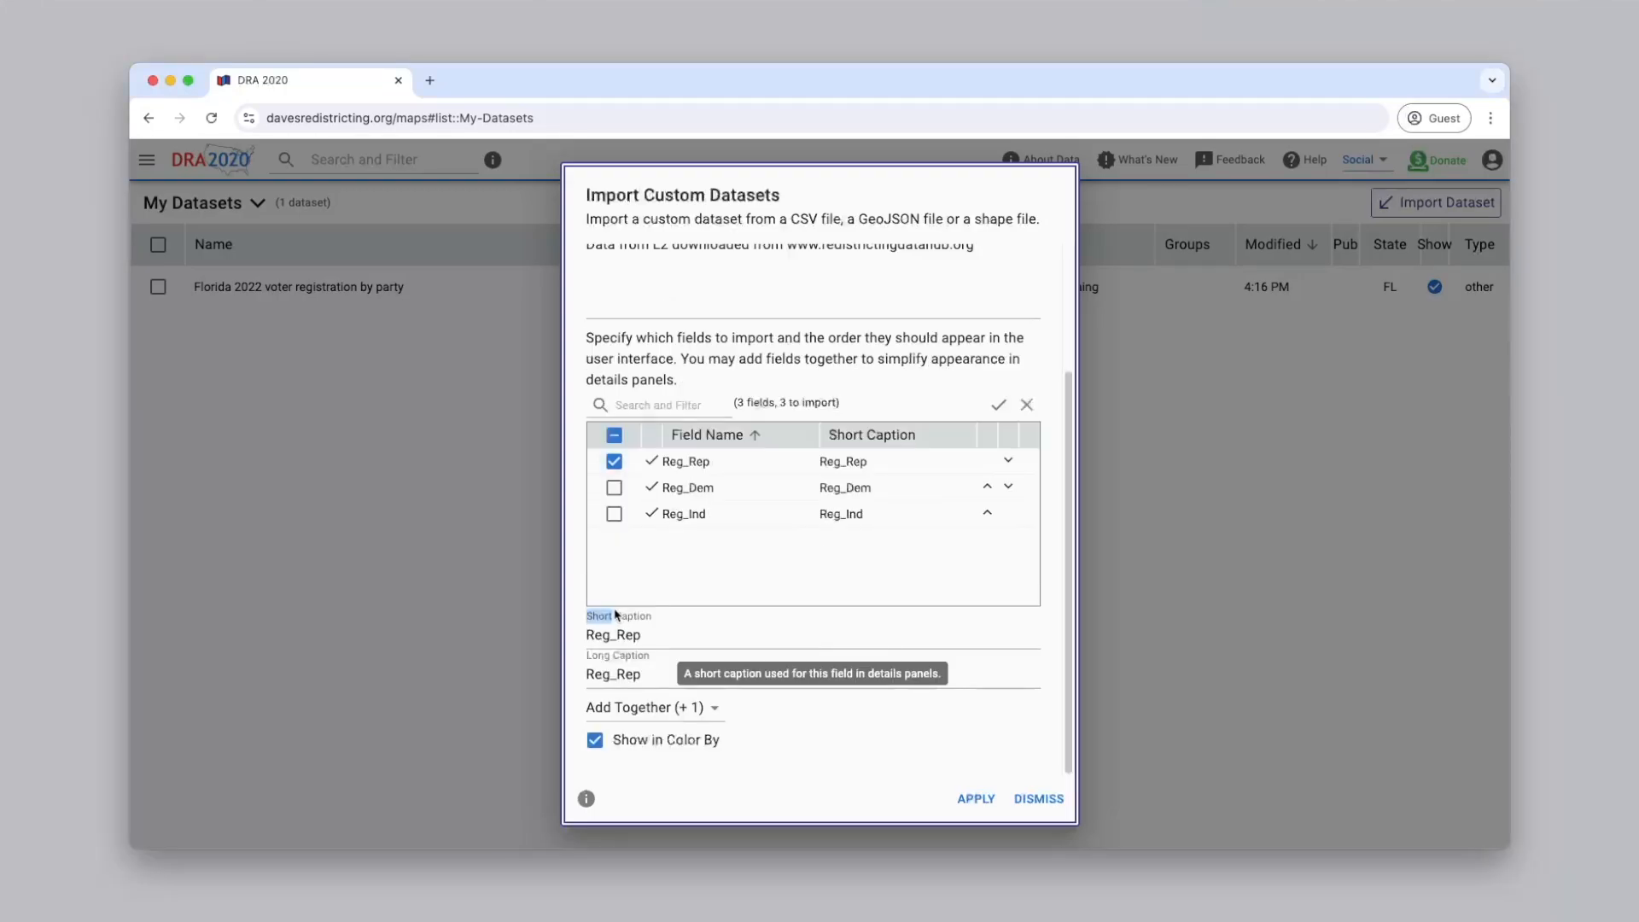
pyautogui.click(715, 710)
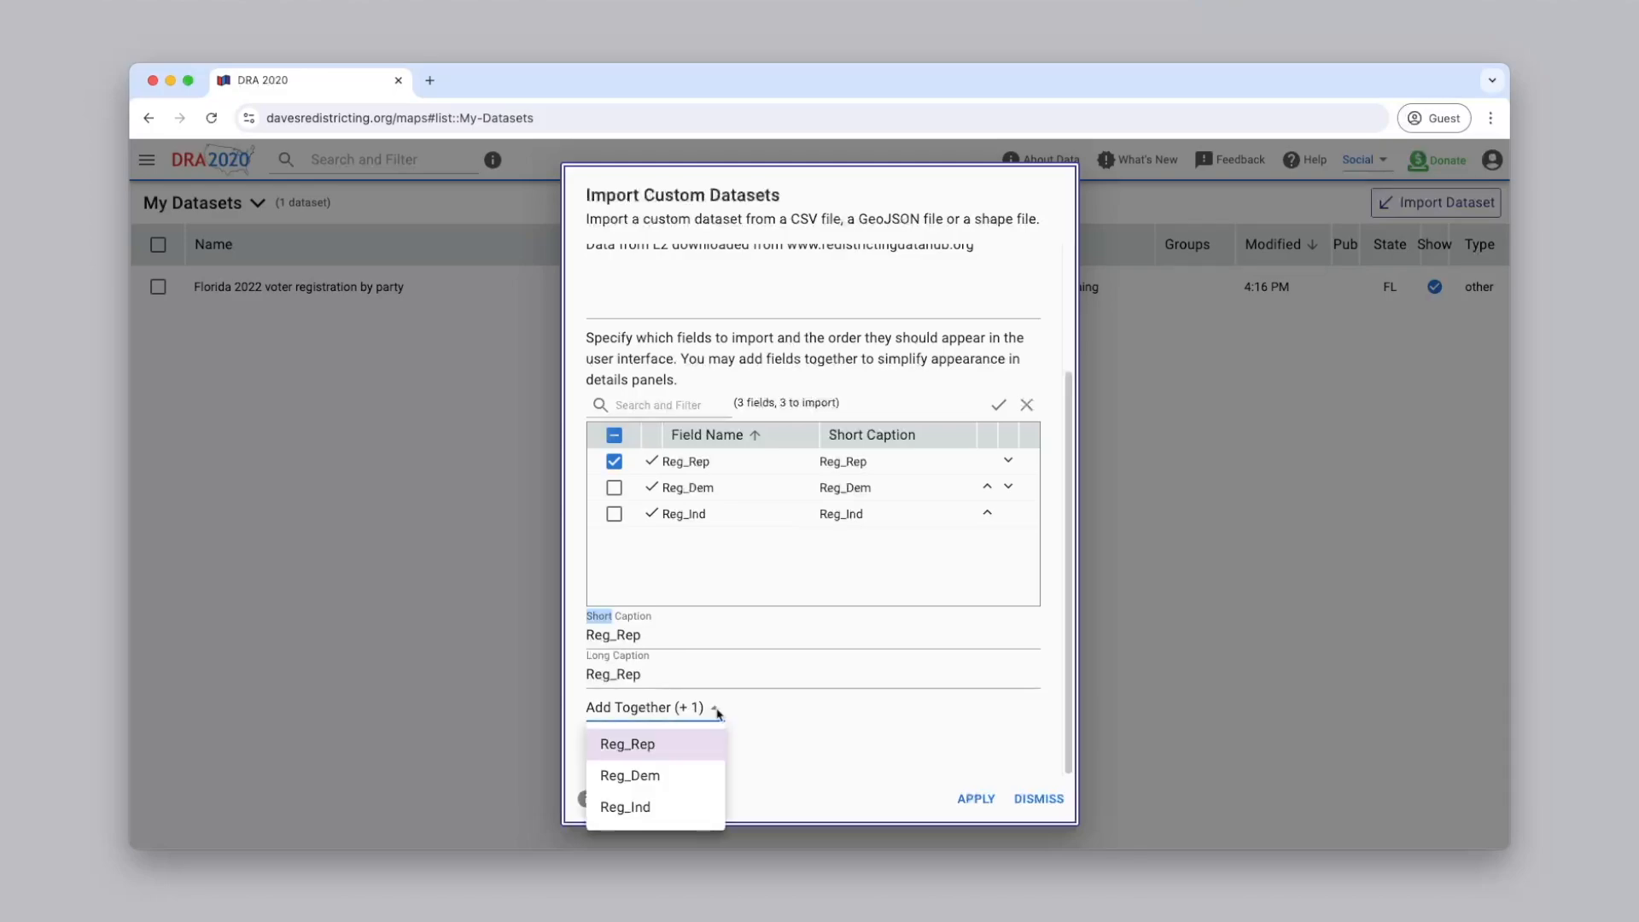
pyautogui.click(691, 785)
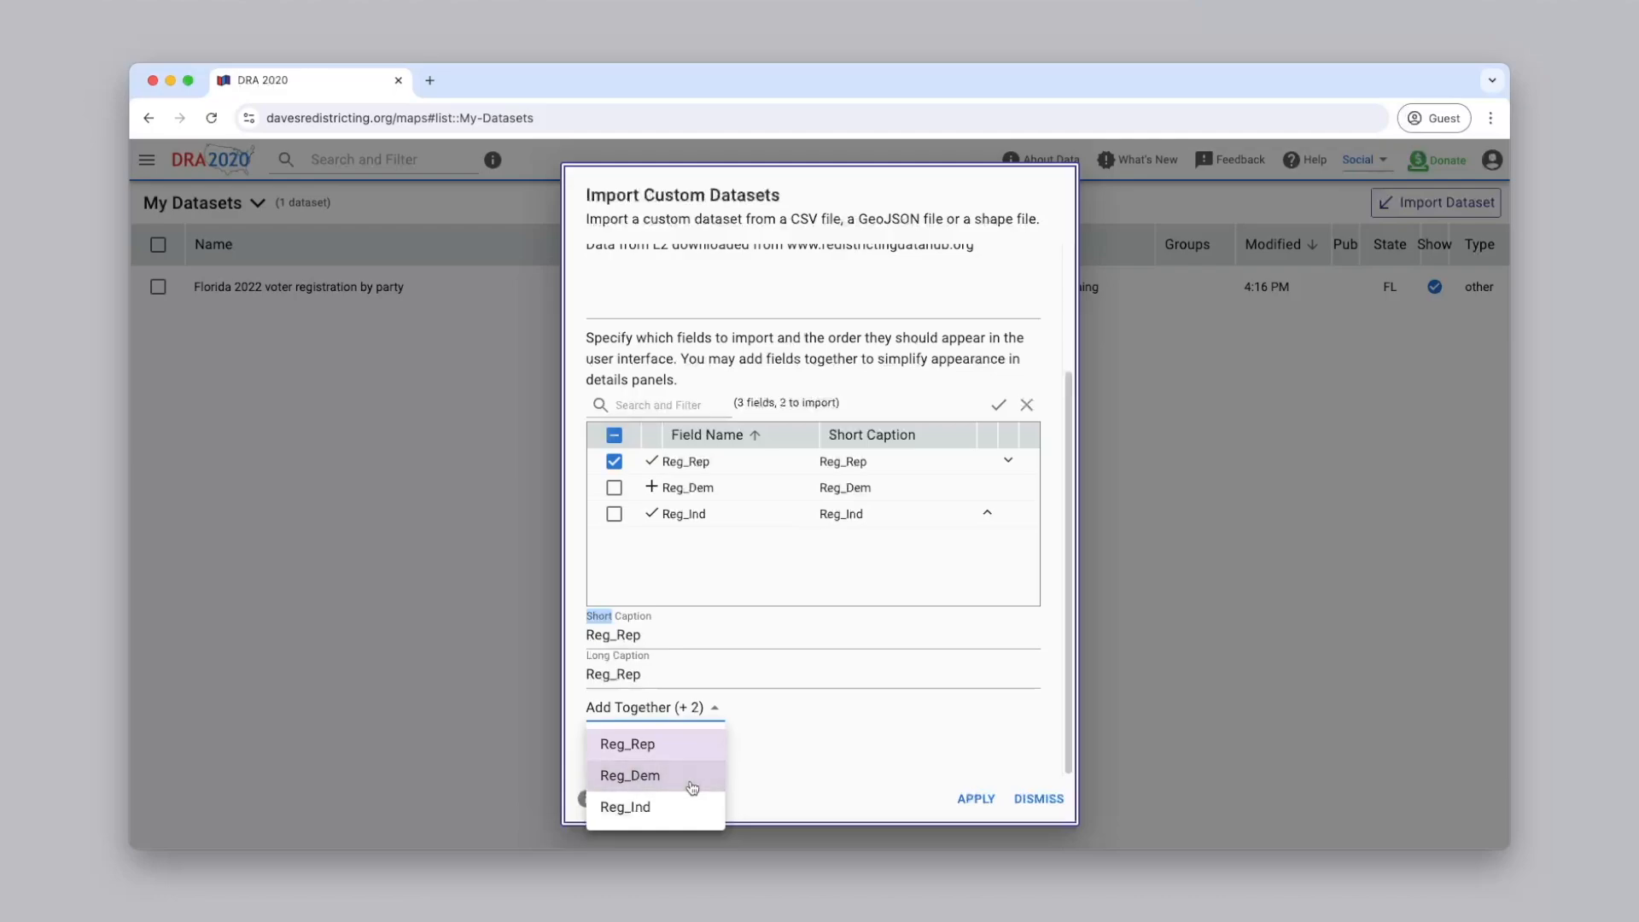
pyautogui.click(659, 495)
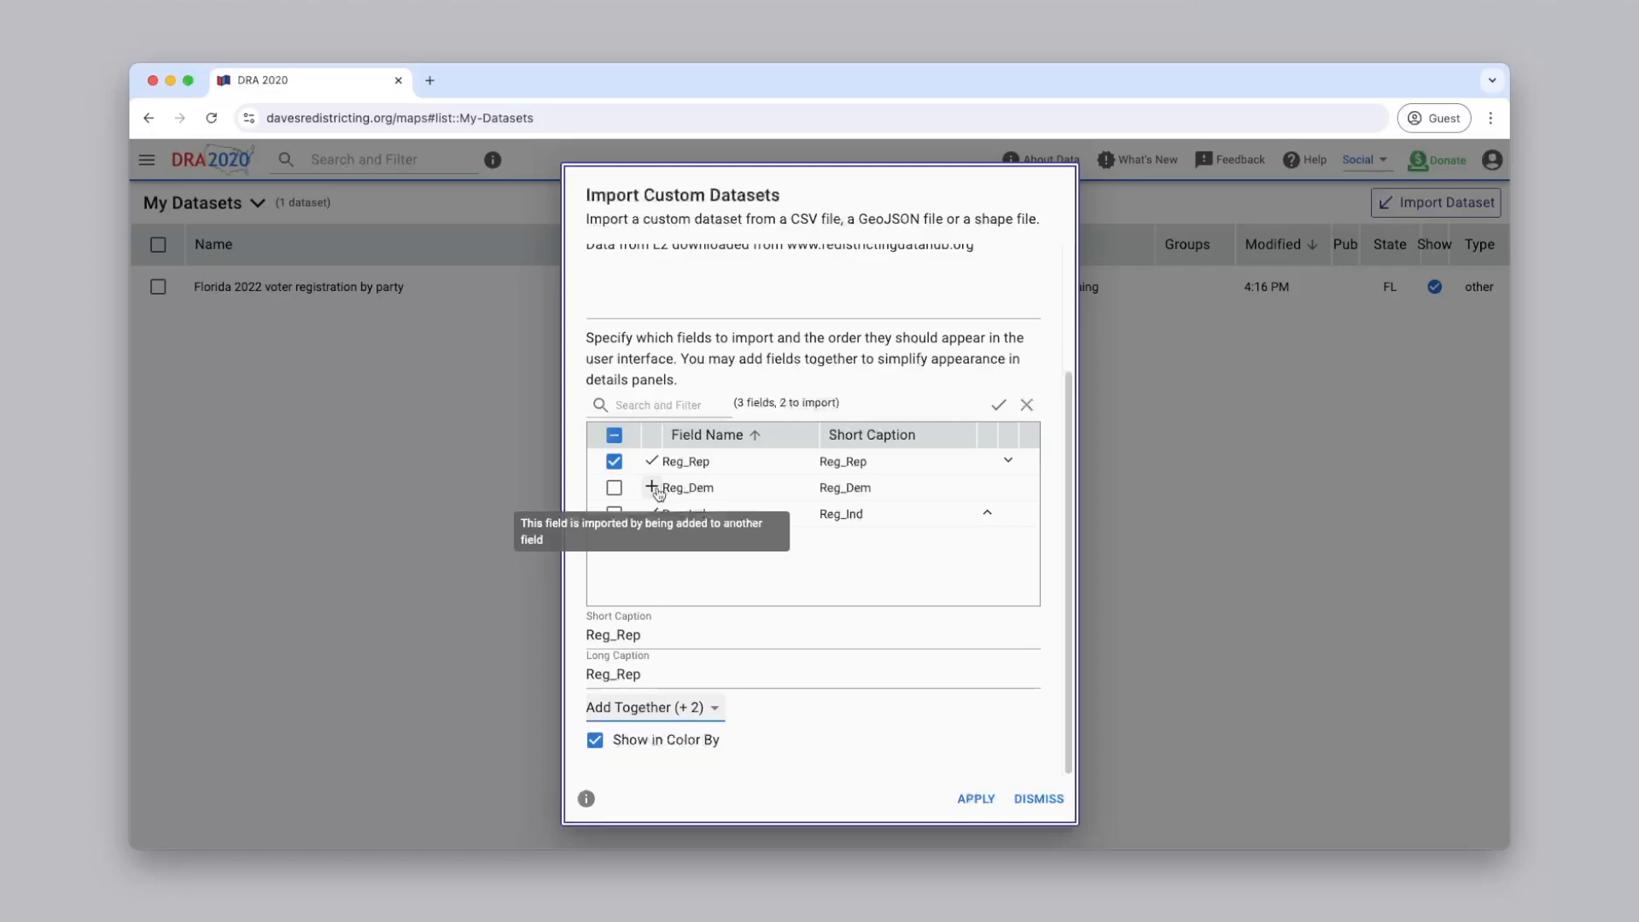
# Remove Reg_Dem from the fields added together with Reg_Rep, and deselect Reg_Rep
pyautogui.click(698, 721)
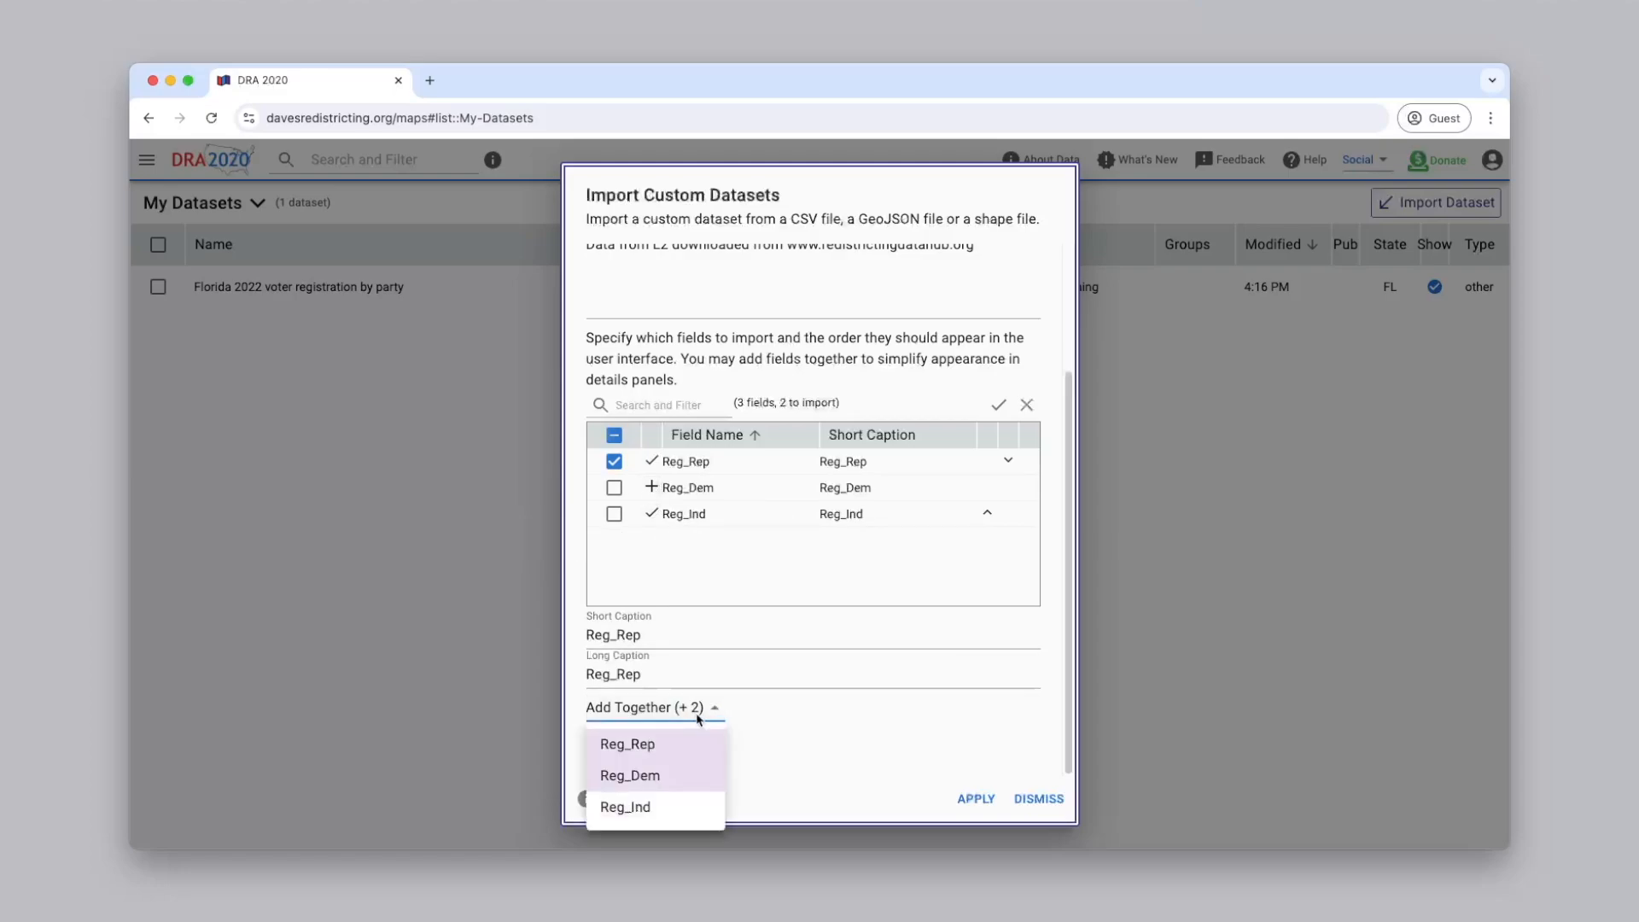
pyautogui.click(696, 776)
pyautogui.click(789, 724)
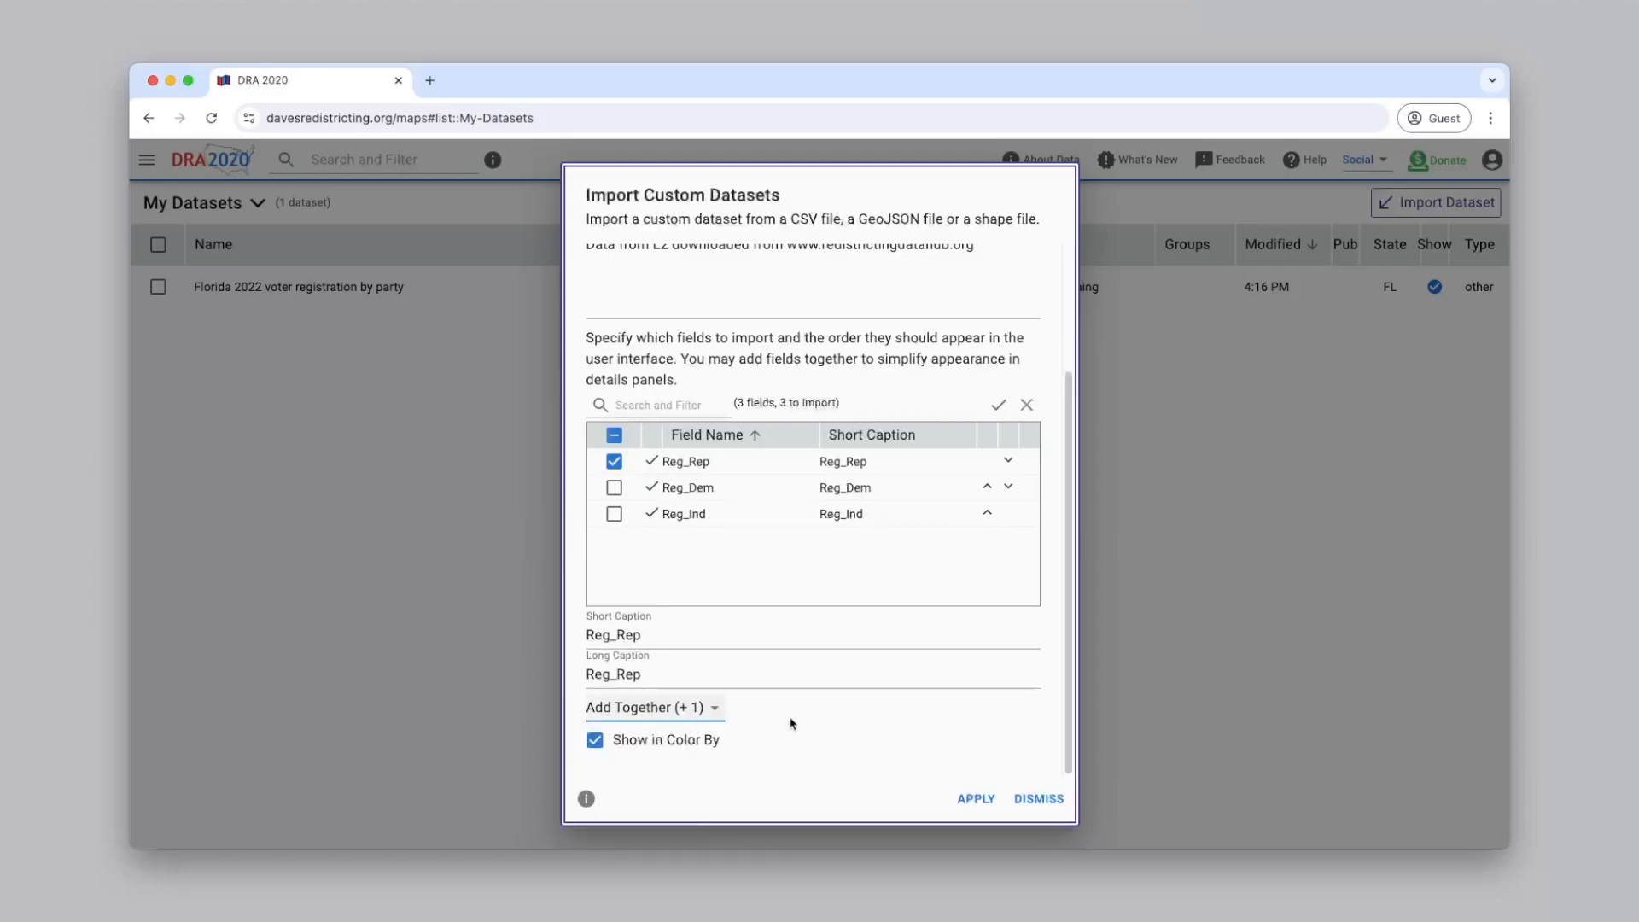
pyautogui.click(614, 460)
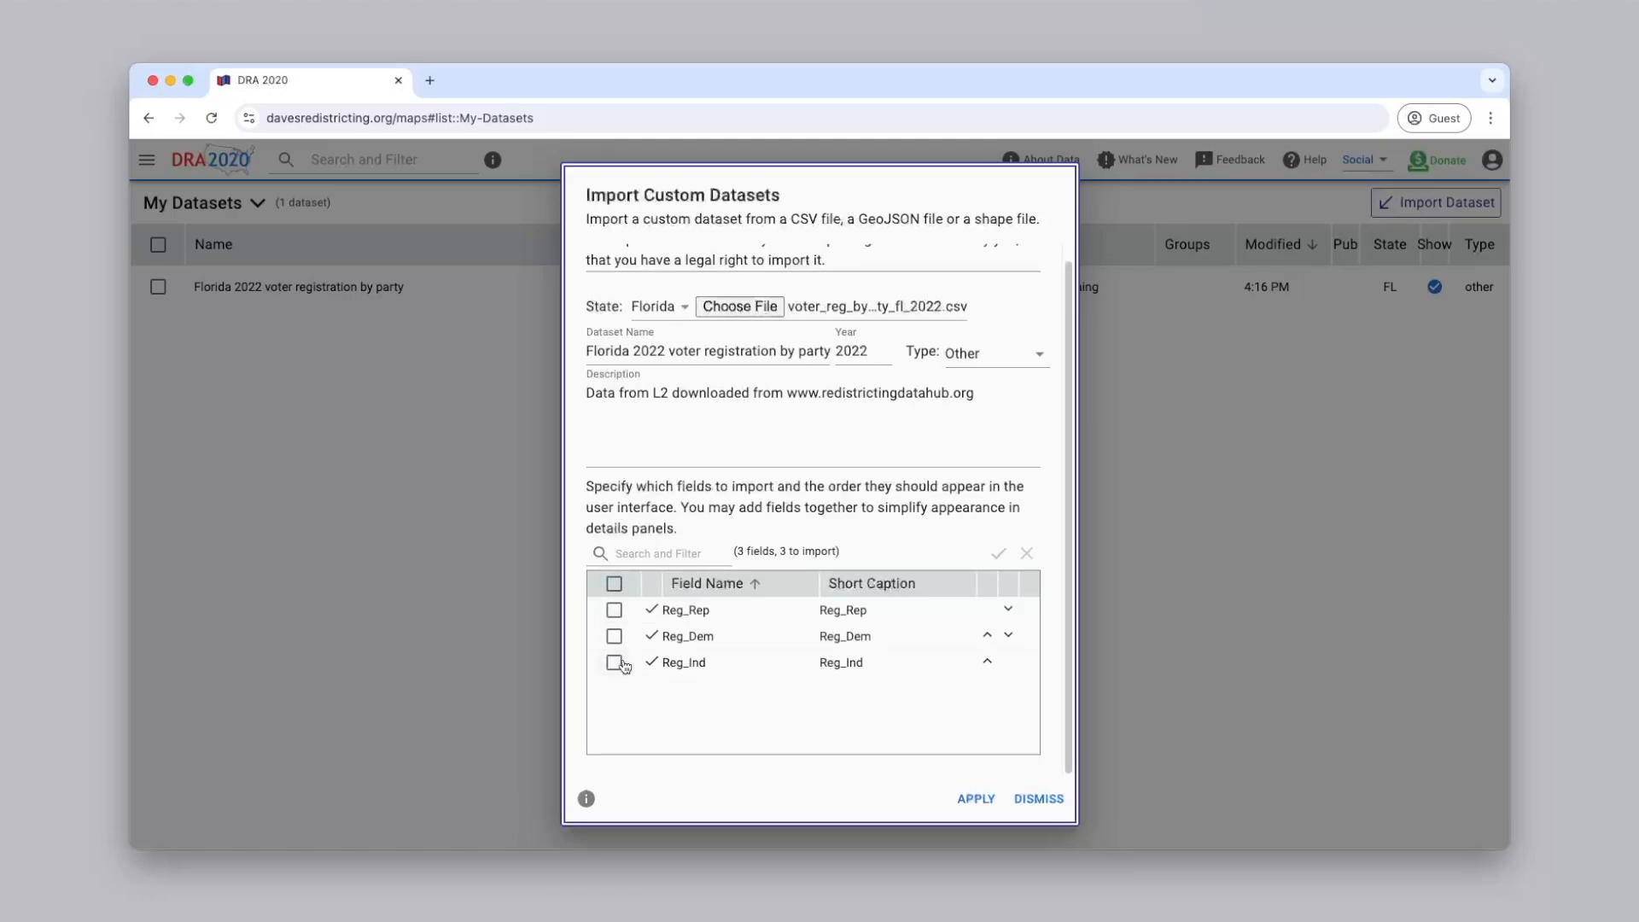
# Enable Show in Color By for the Reg_Ind field and apply the dataset import settings
pyautogui.click(614, 662)
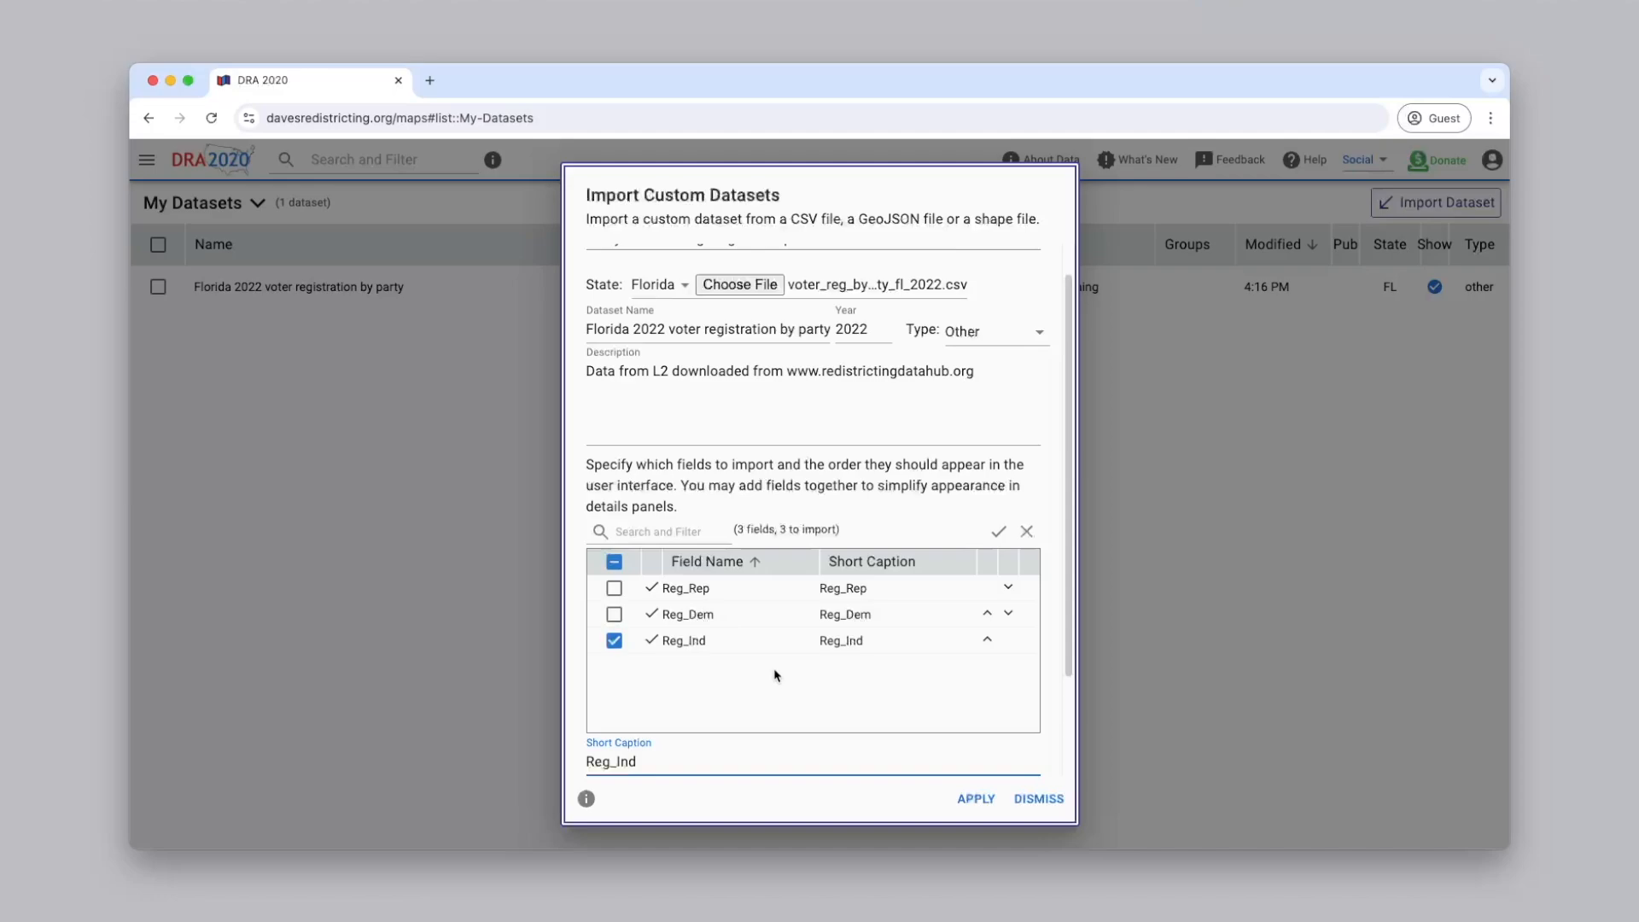
pyautogui.scroll(-3, 775, 672)
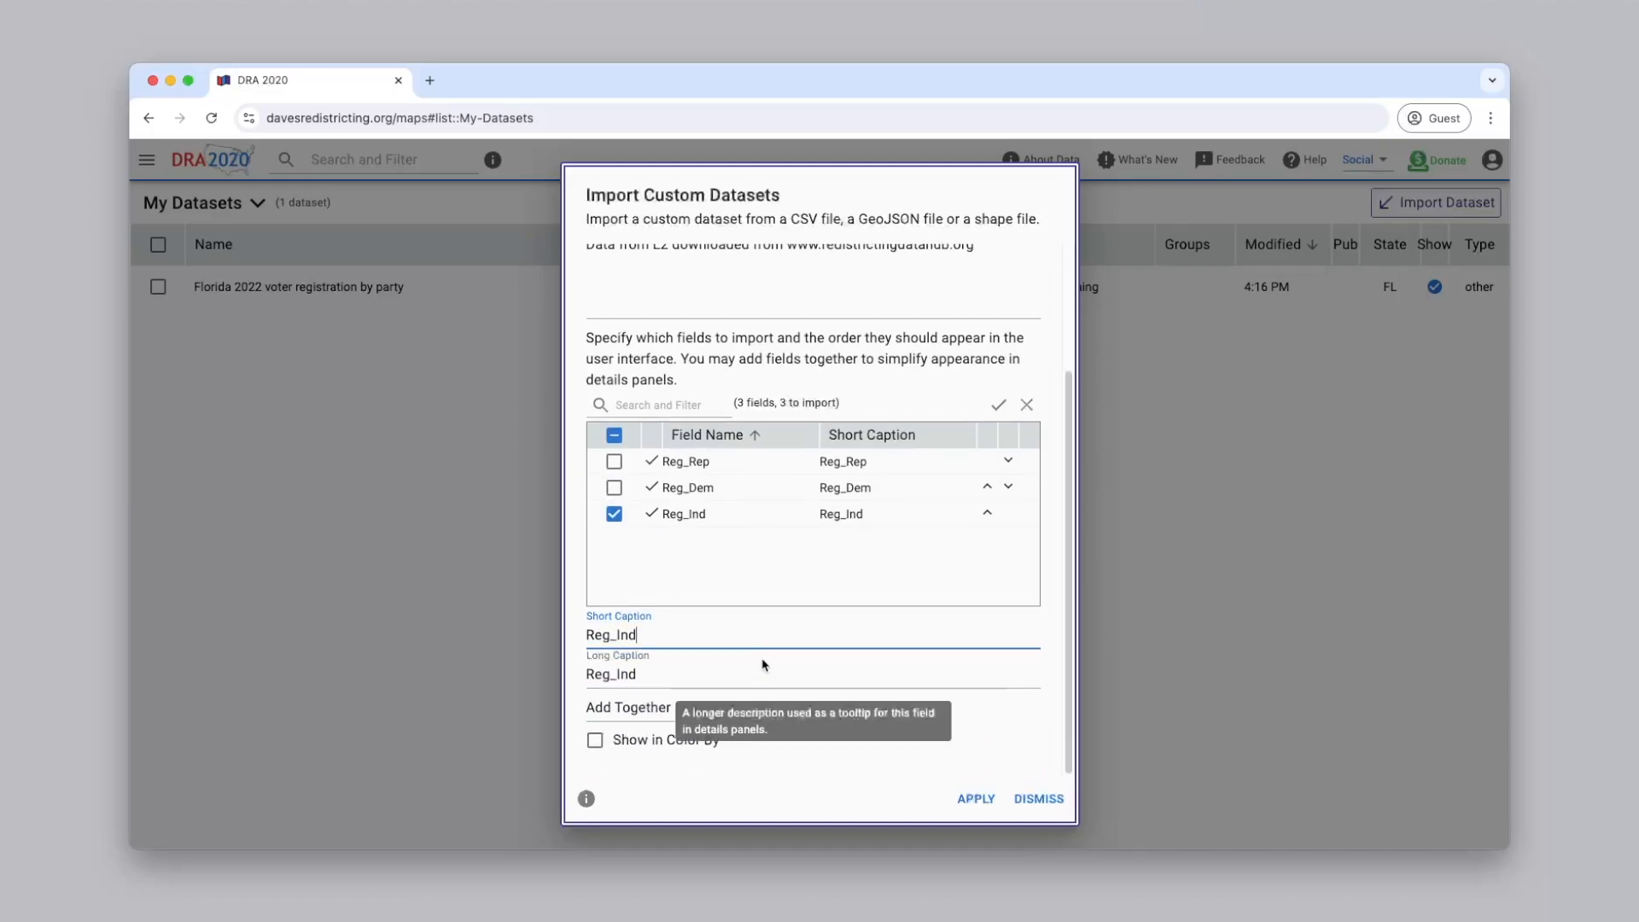
pyautogui.click(595, 740)
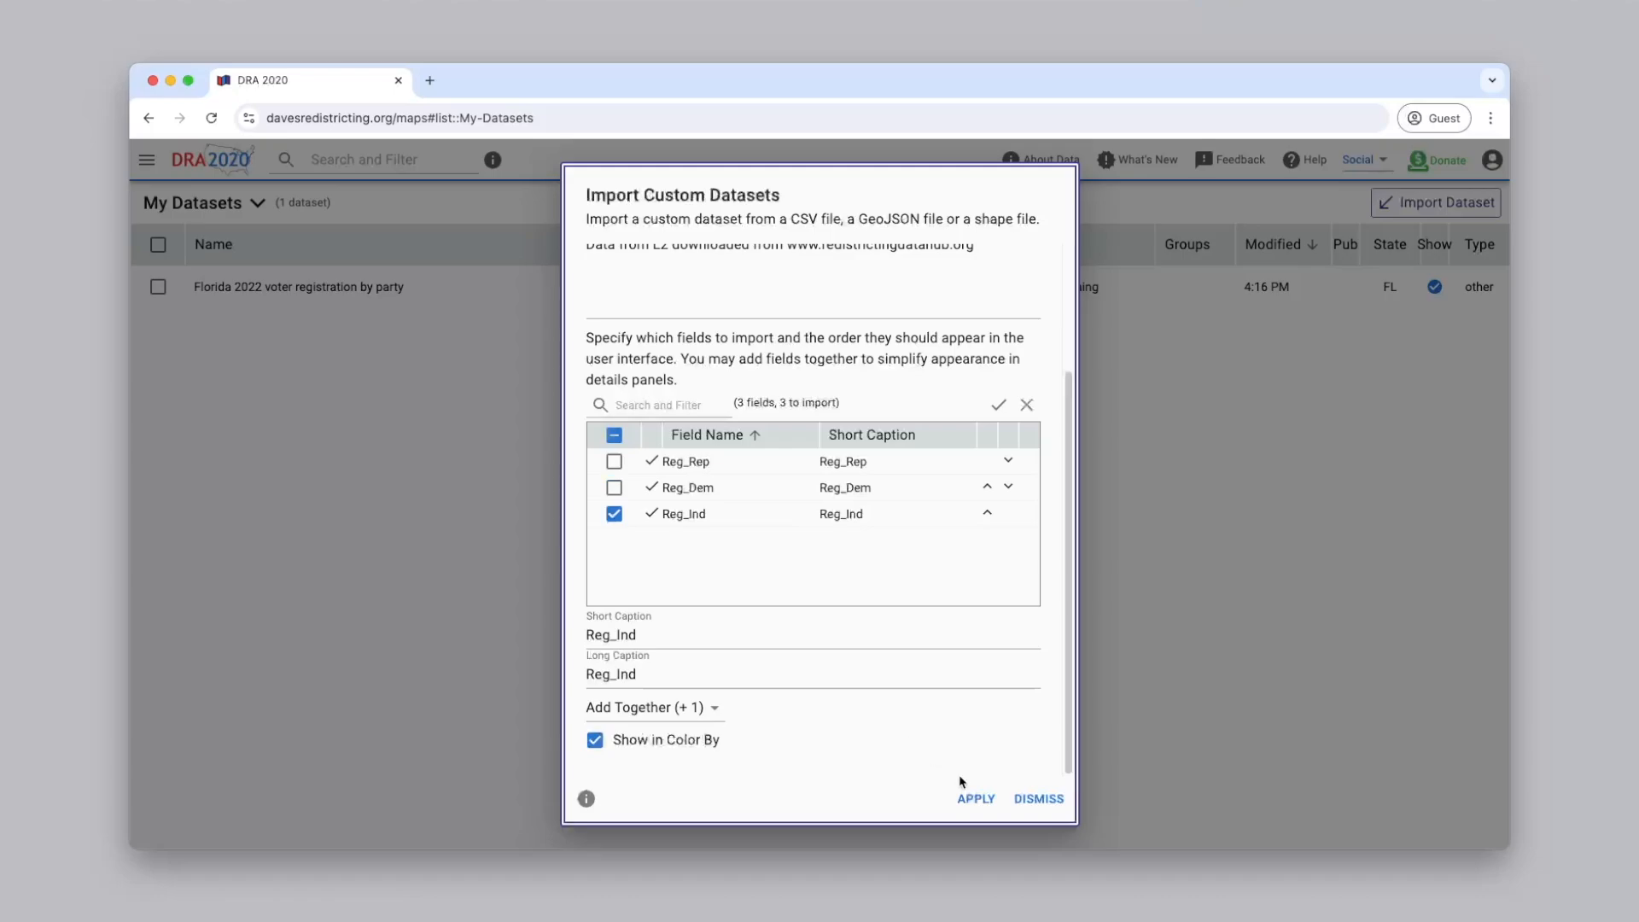
pyautogui.click(983, 814)
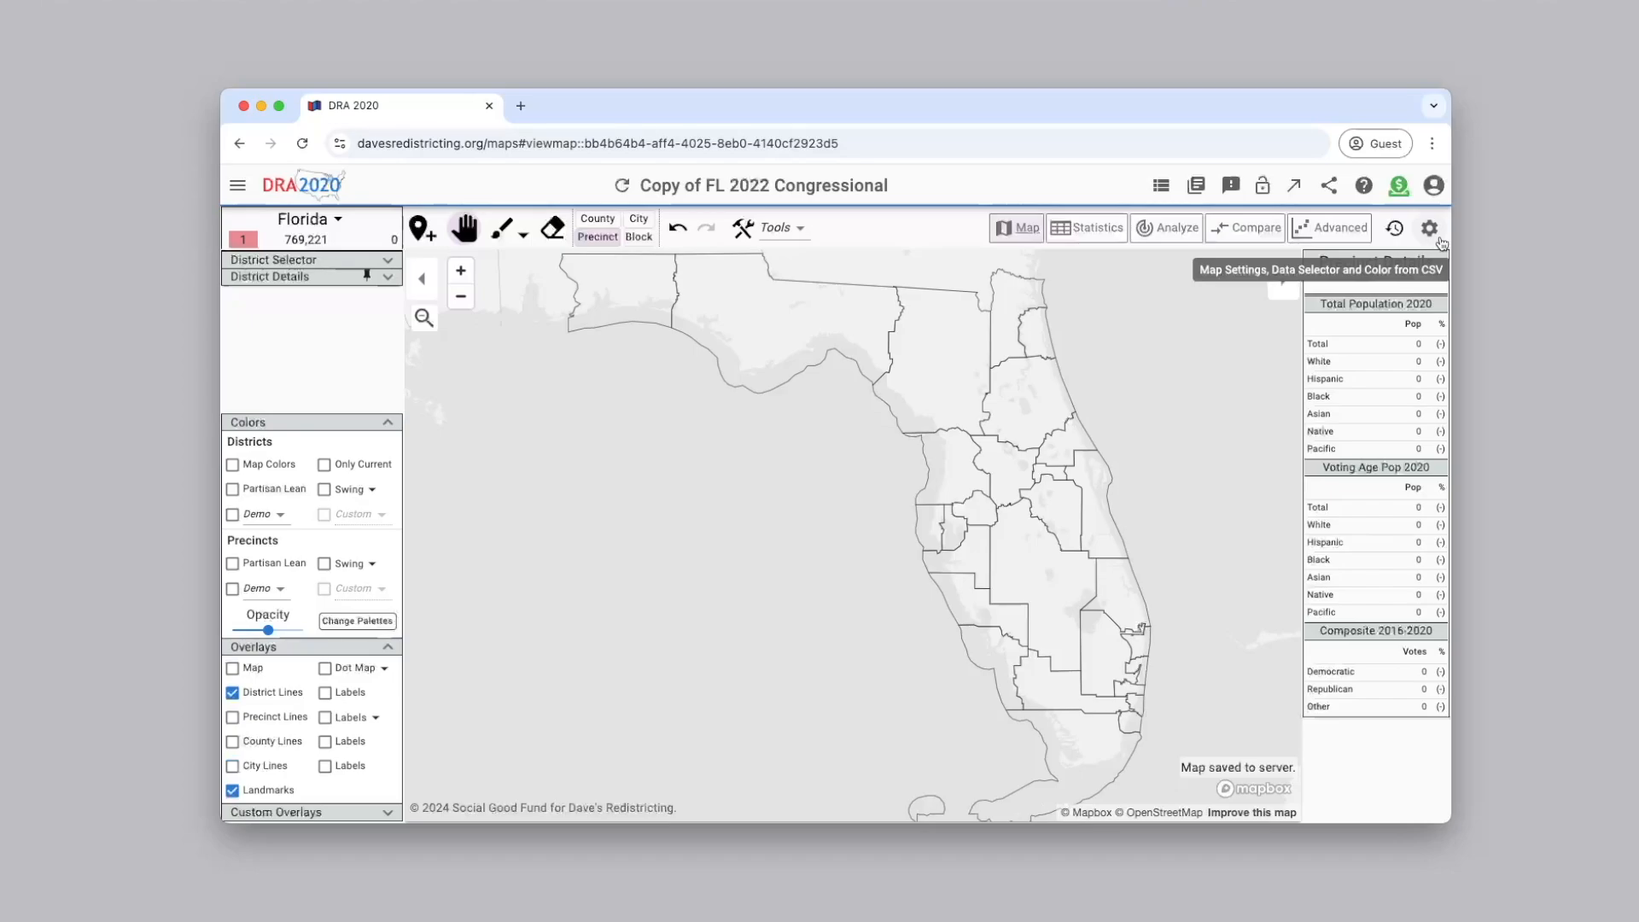
# Show the custom dataset "Florida 2022 voter registration by party" on the map and color the precincts by its Reg_Ind field
pyautogui.click(1429, 228)
pyautogui.scroll(-4, 1409, 444)
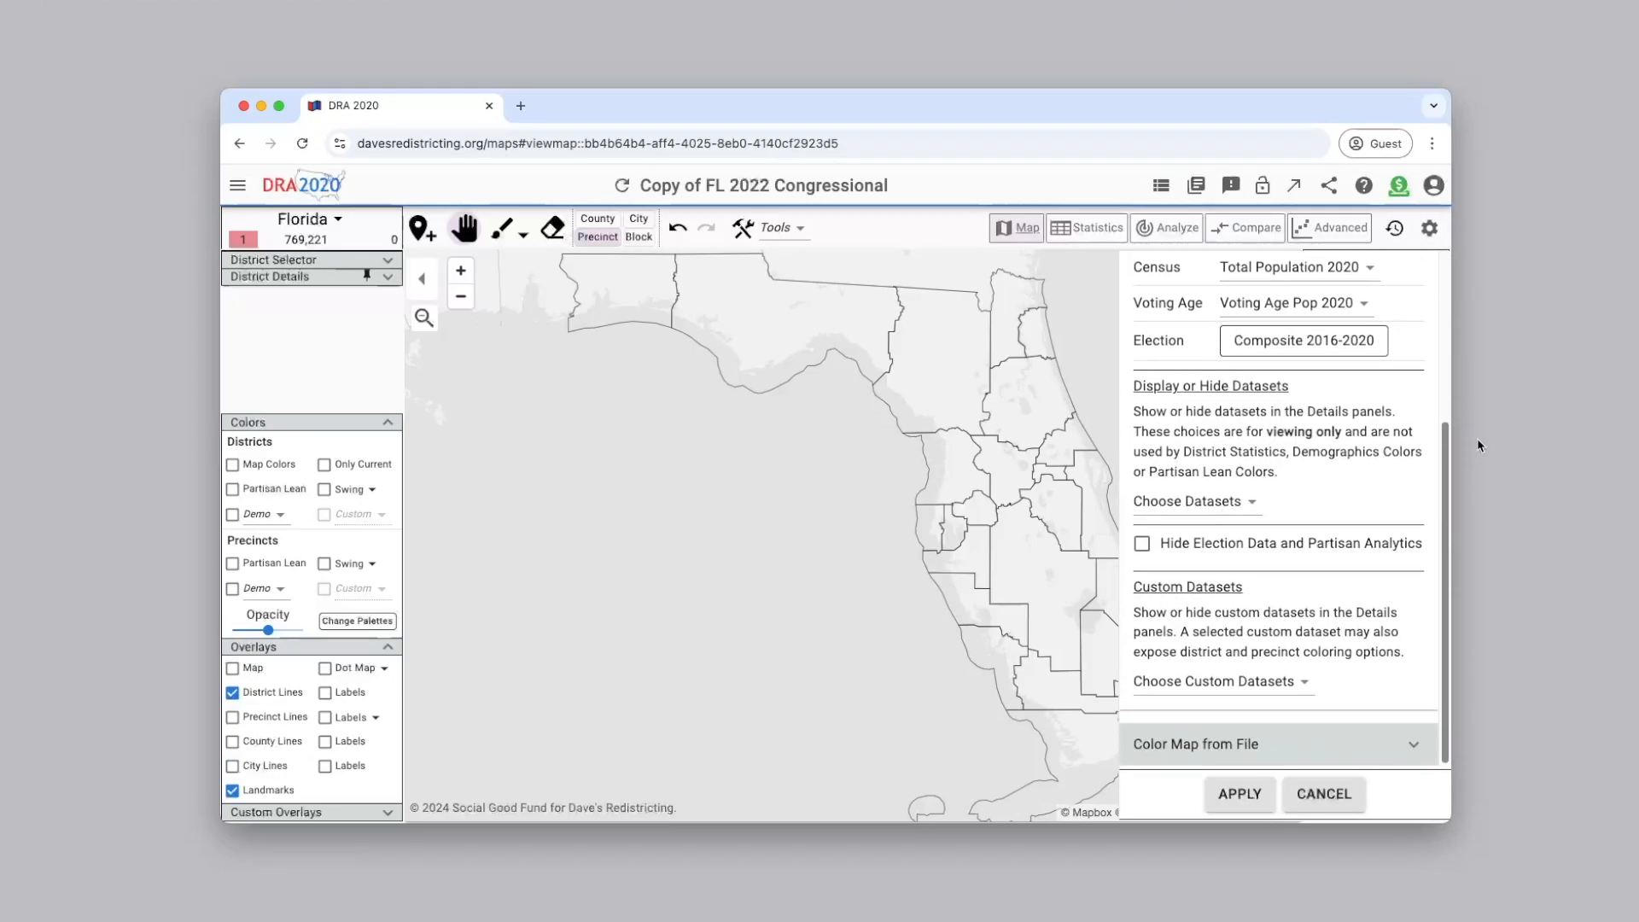
pyautogui.click(1303, 686)
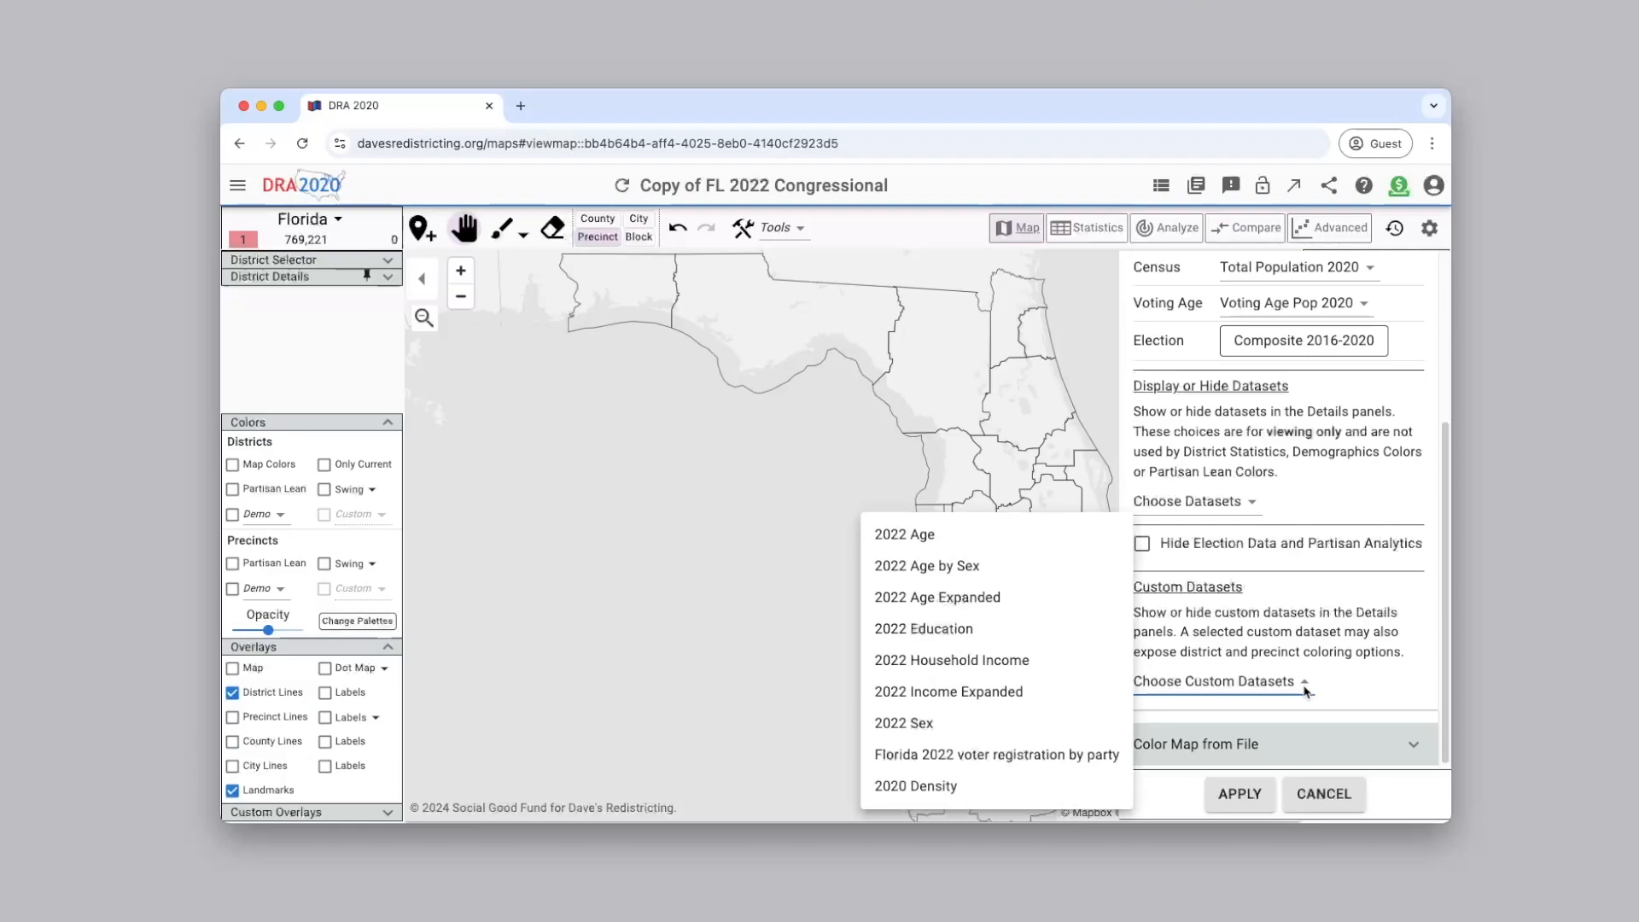
pyautogui.click(1094, 758)
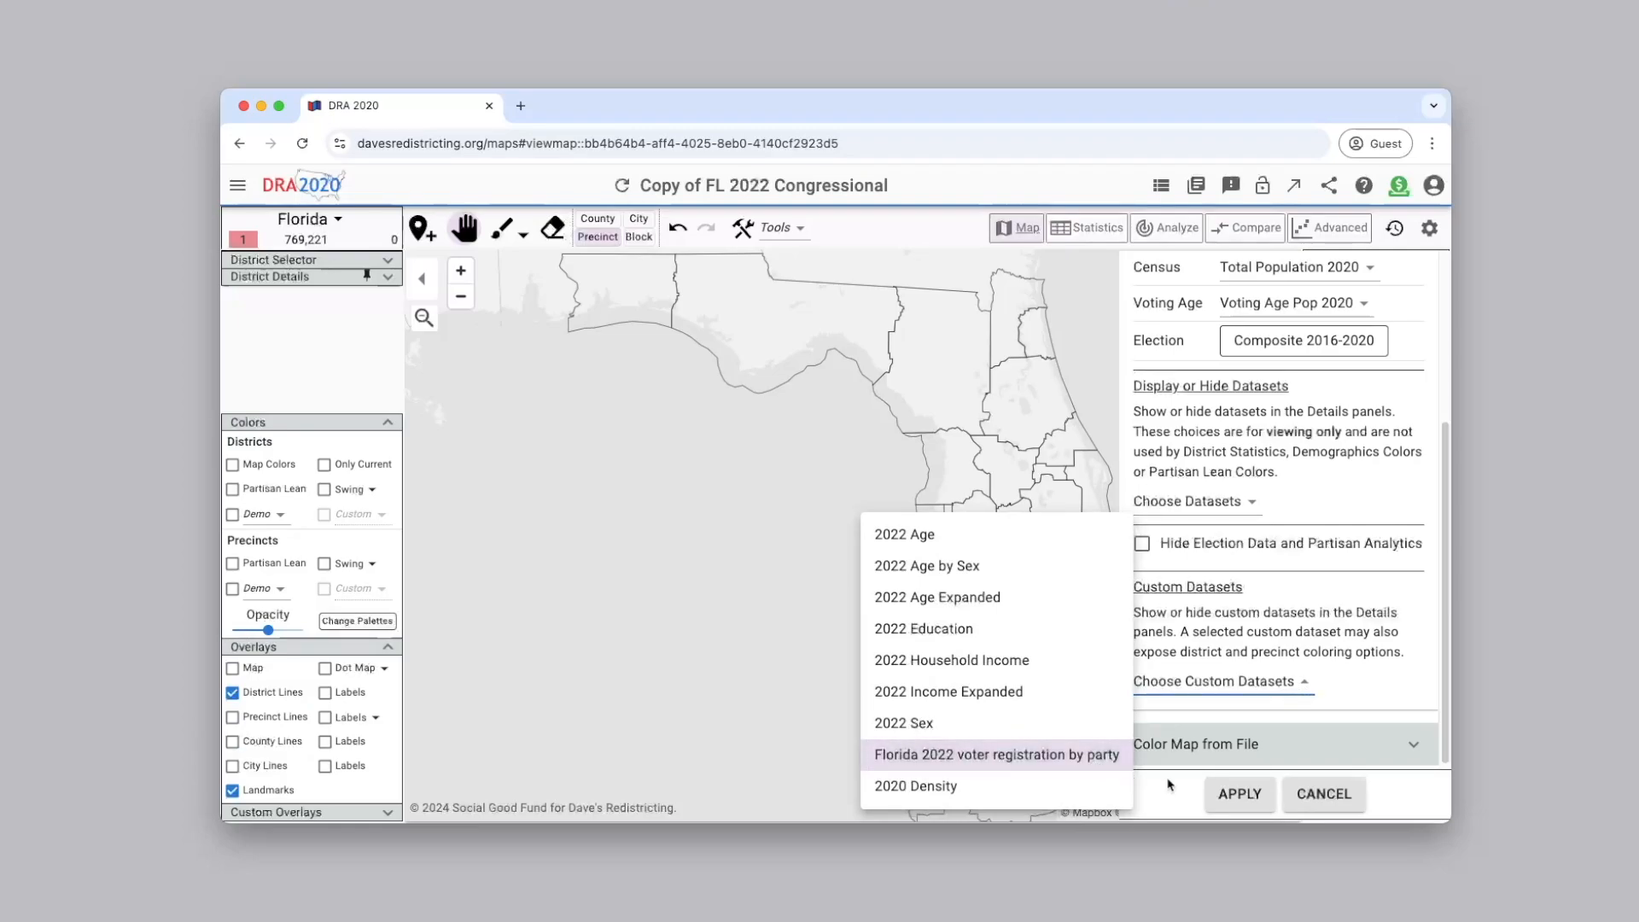
pyautogui.click(1226, 799)
pyautogui.click(1237, 794)
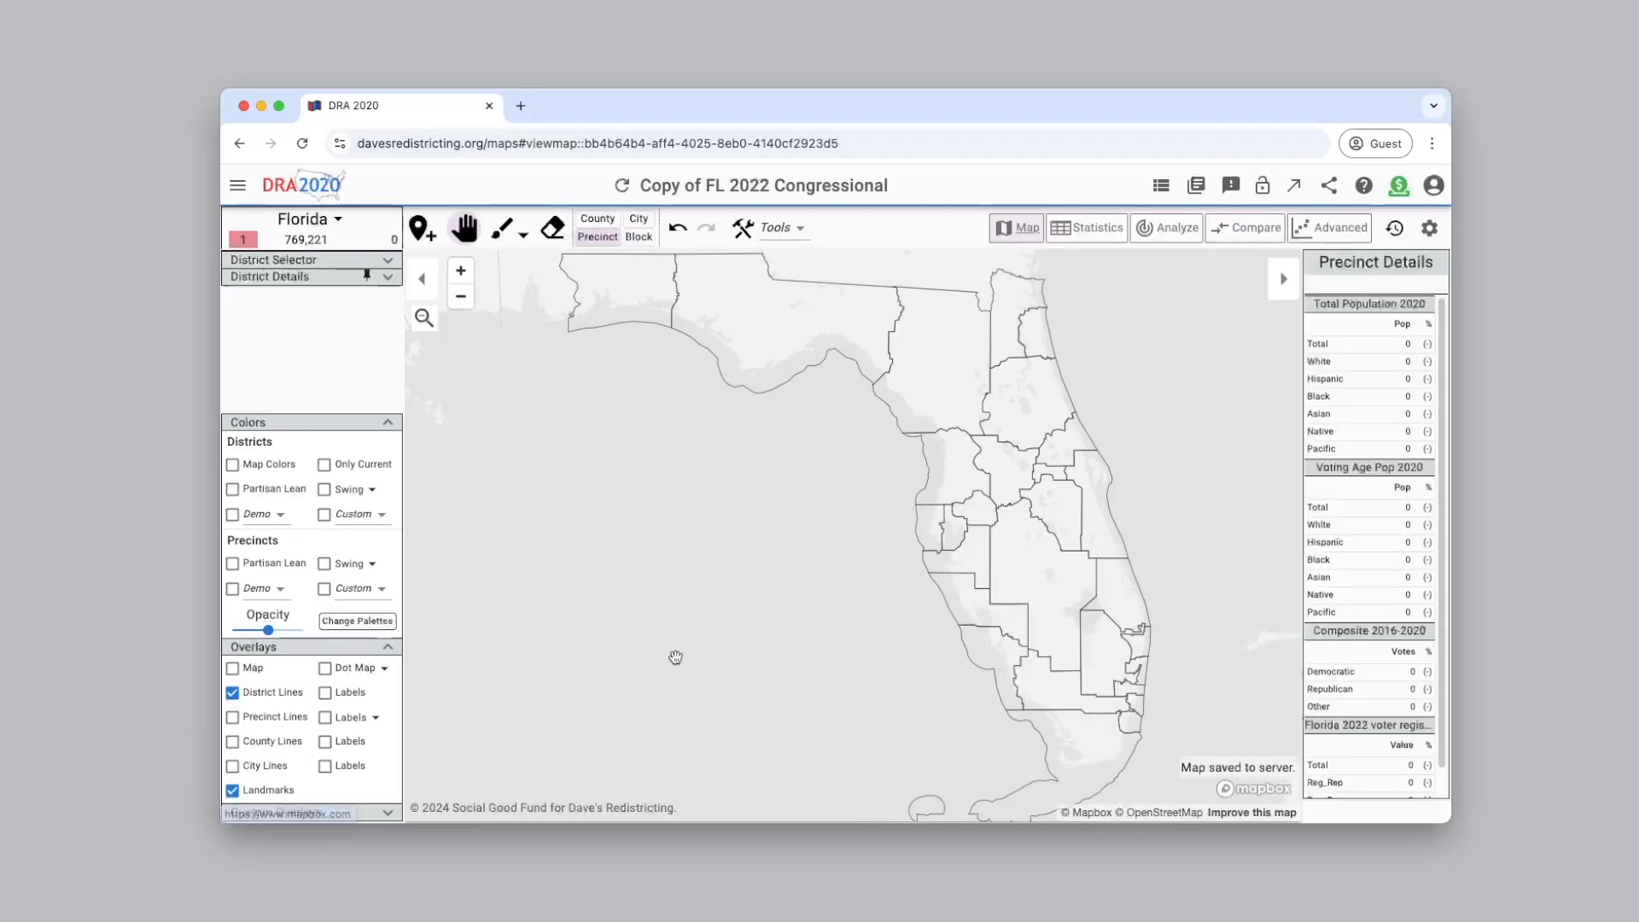
pyautogui.click(375, 591)
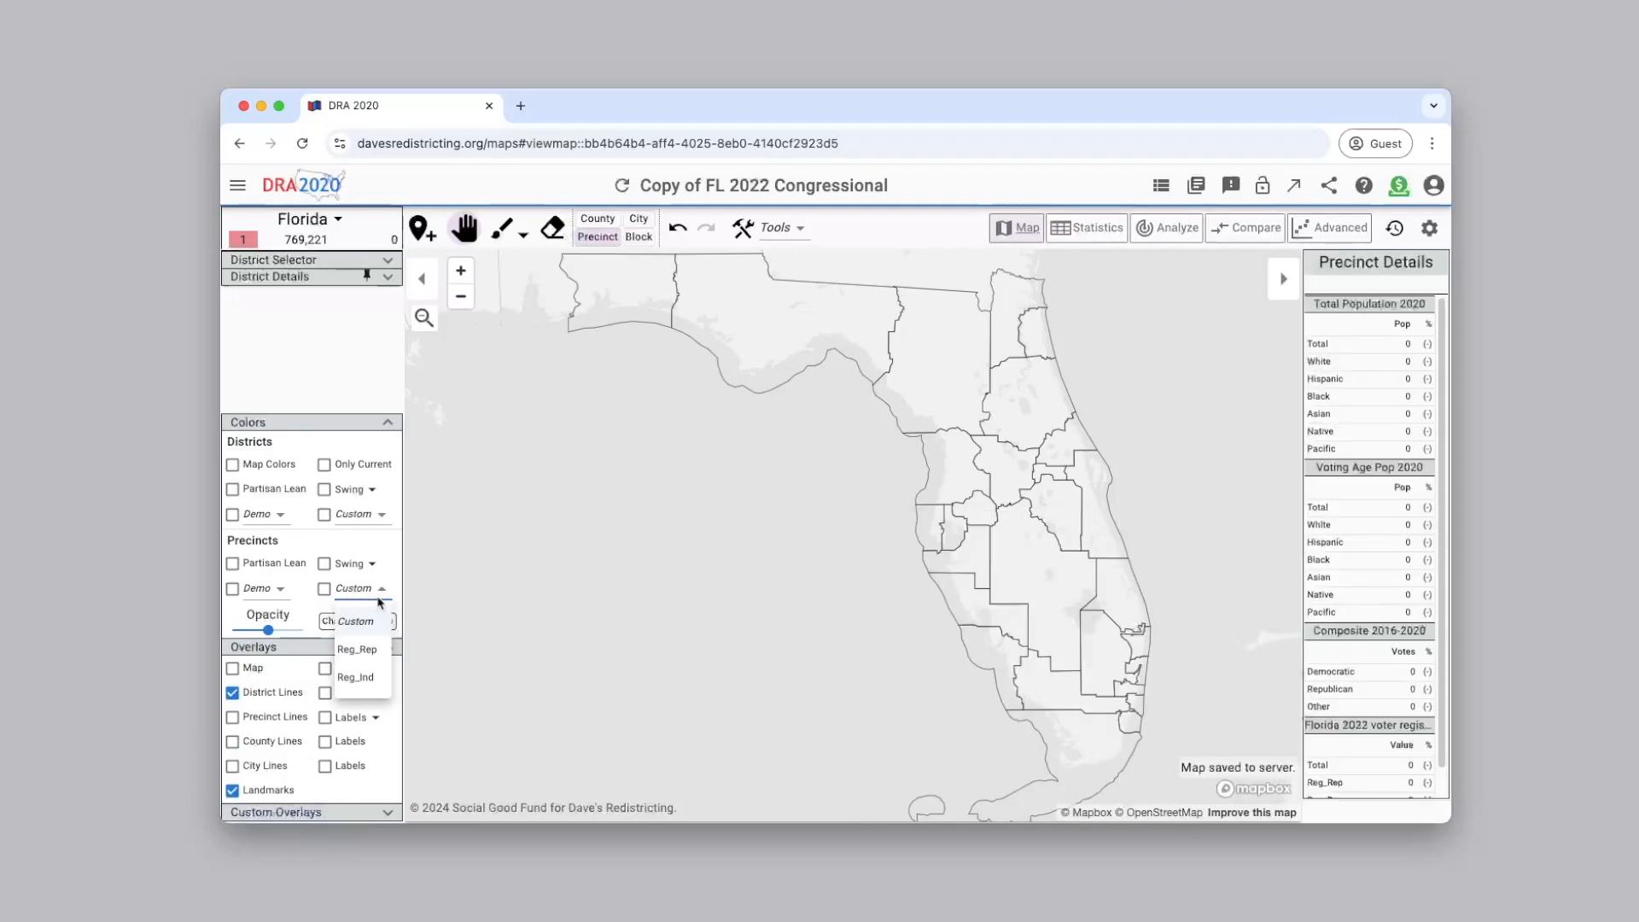
pyautogui.click(355, 677)
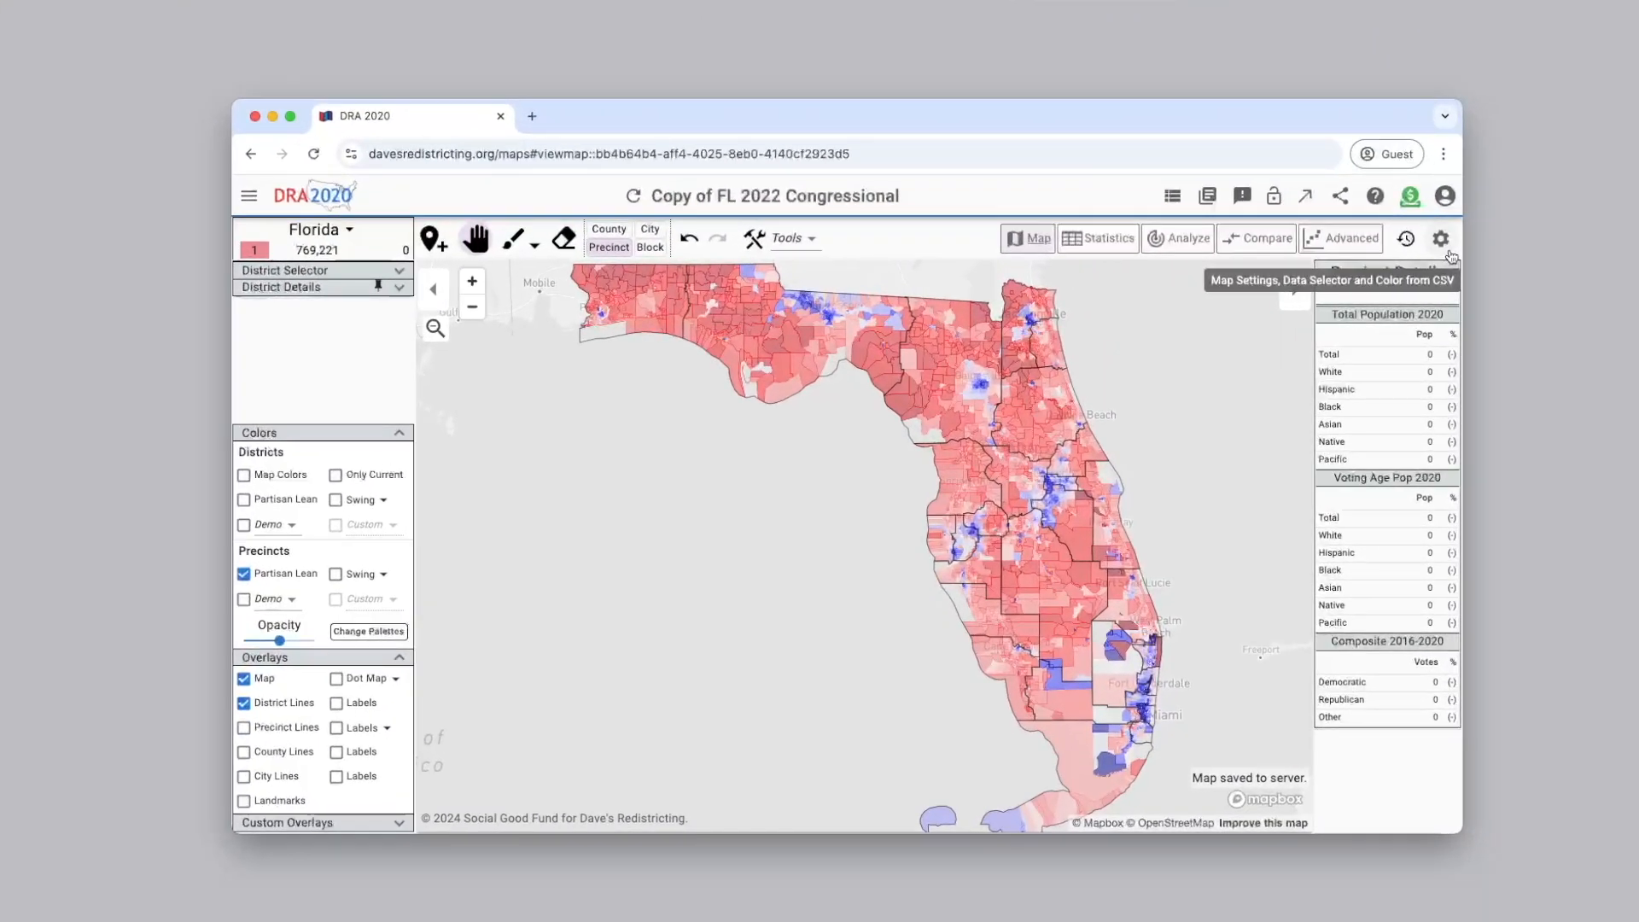
# Set the map's primary election dataset to the custom "Florida 2022 General Election Results (Hypothetical)" and apply it
pyautogui.click(1440, 239)
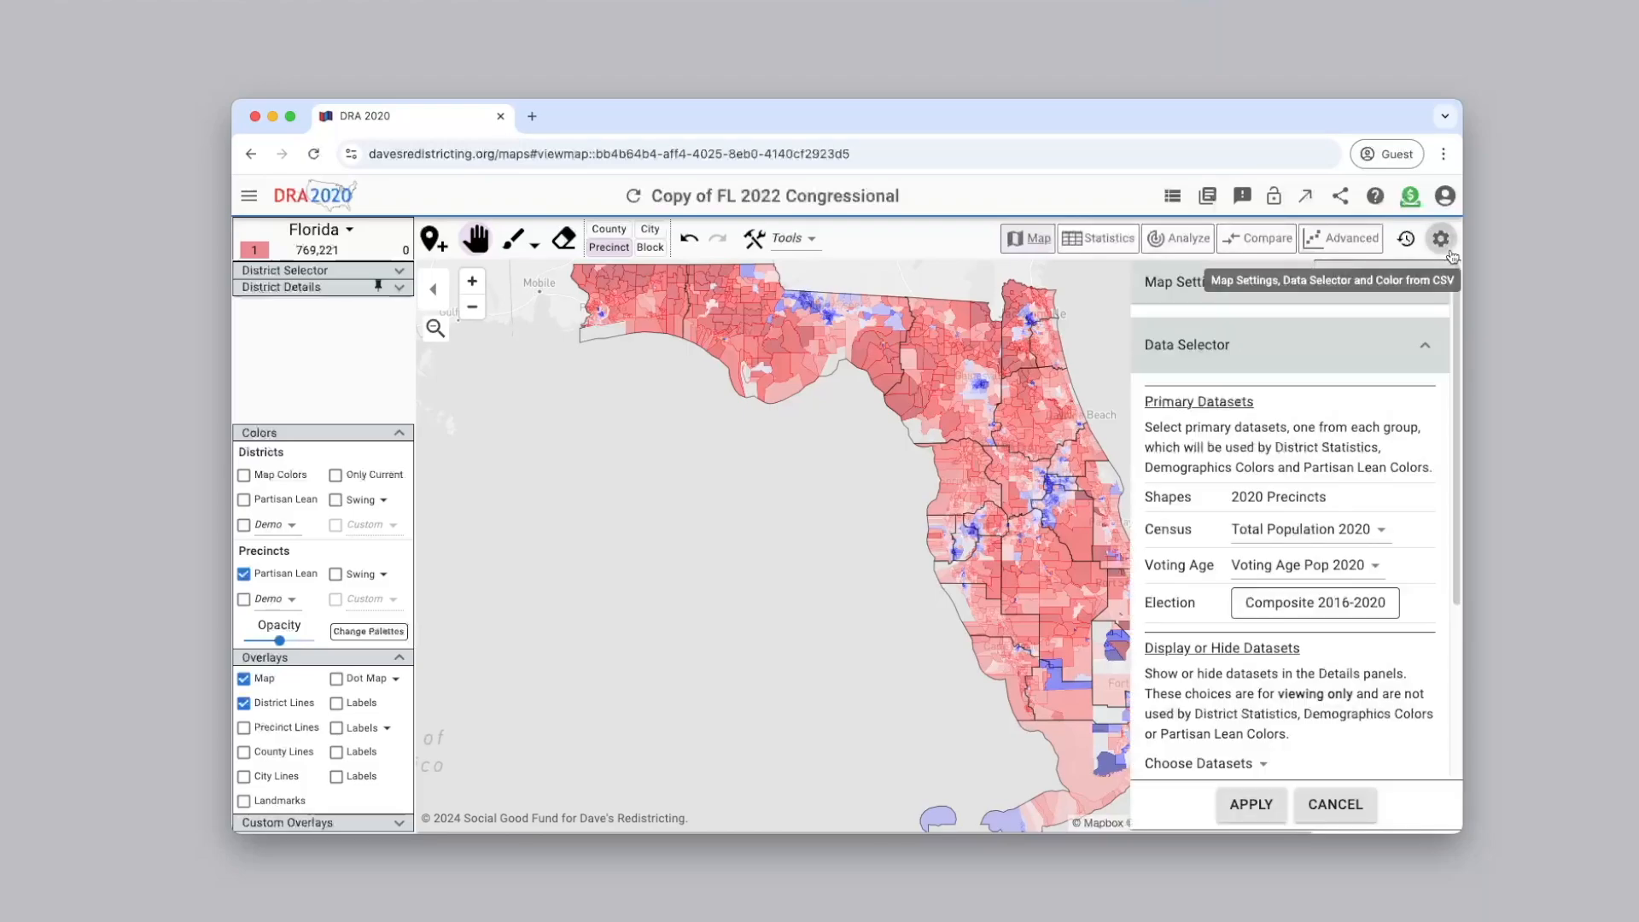
pyautogui.click(1368, 602)
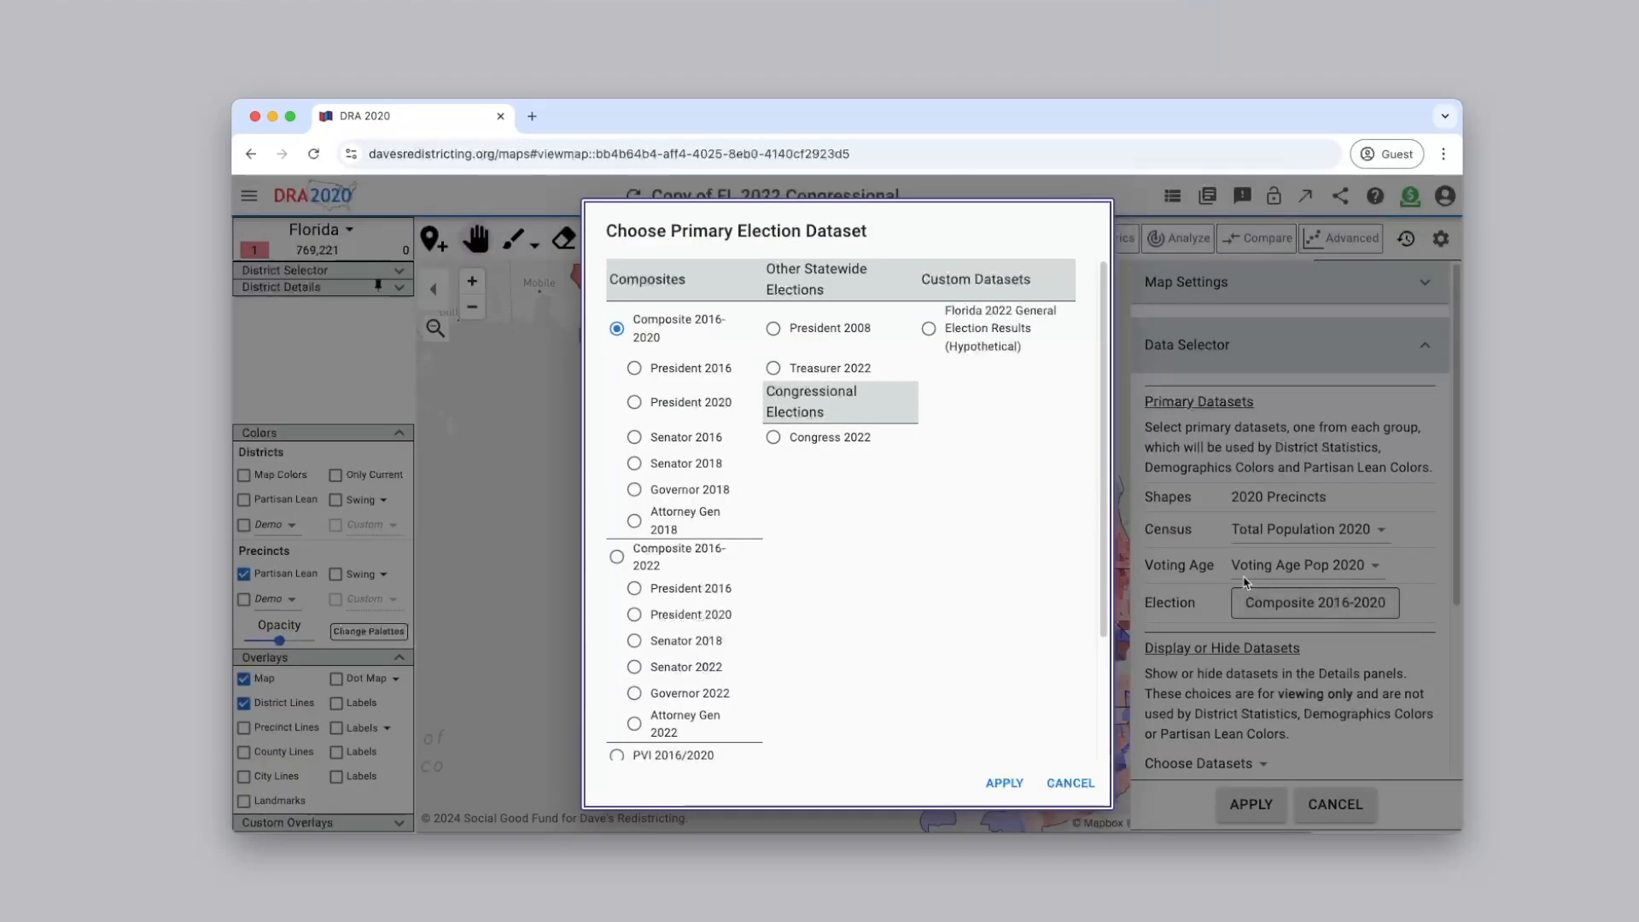
pyautogui.click(927, 329)
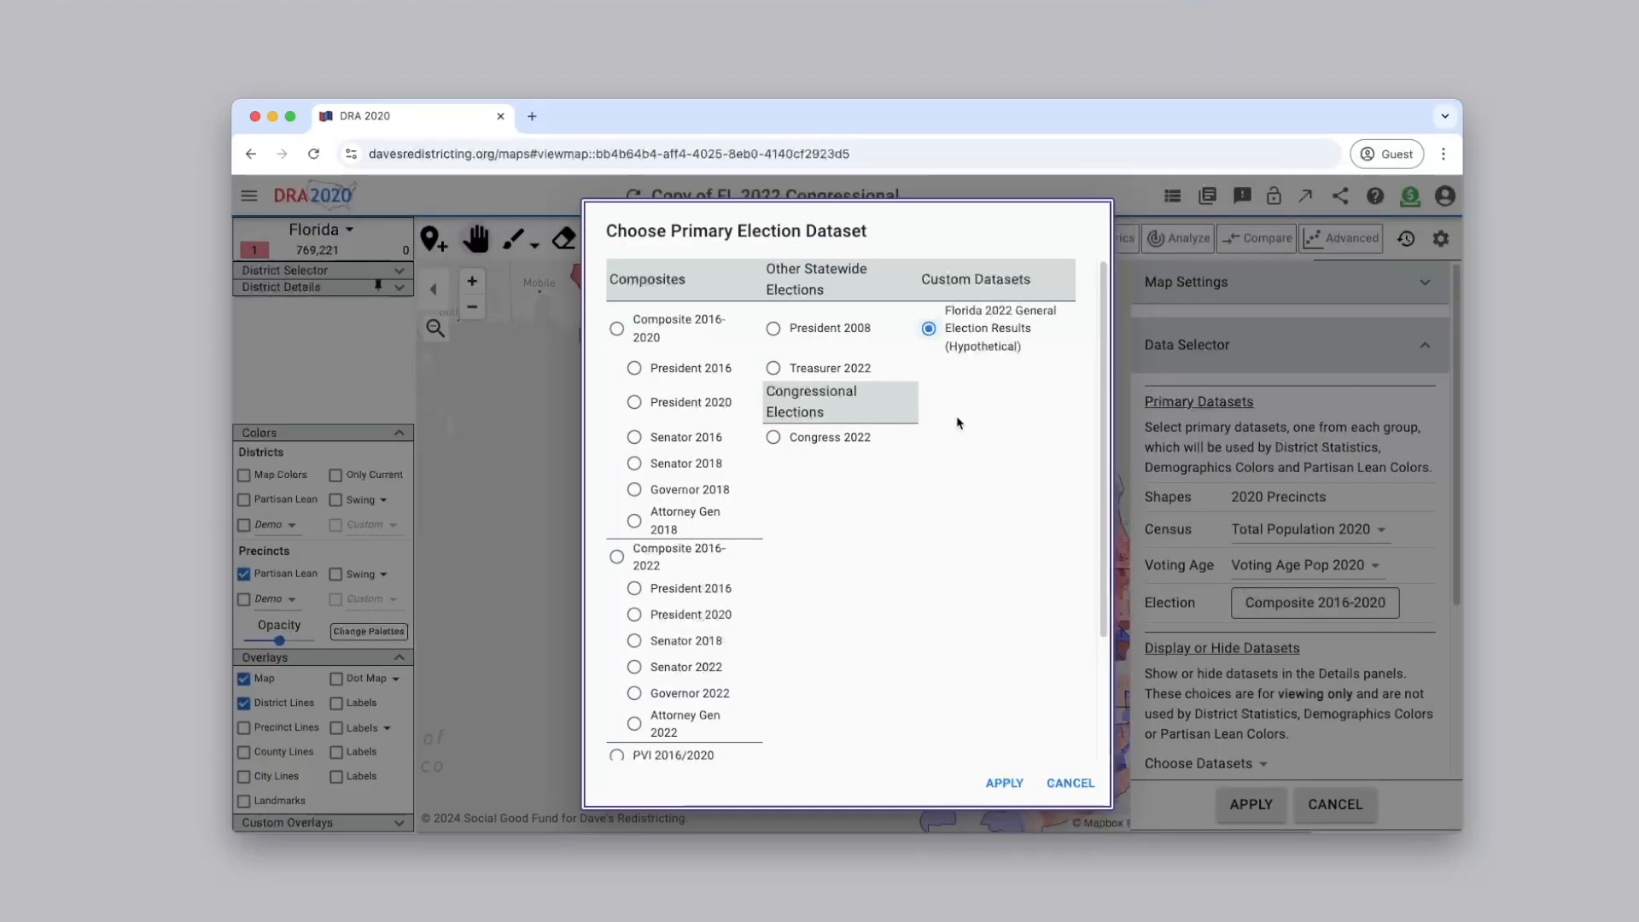
pyautogui.click(1015, 781)
pyautogui.click(1239, 794)
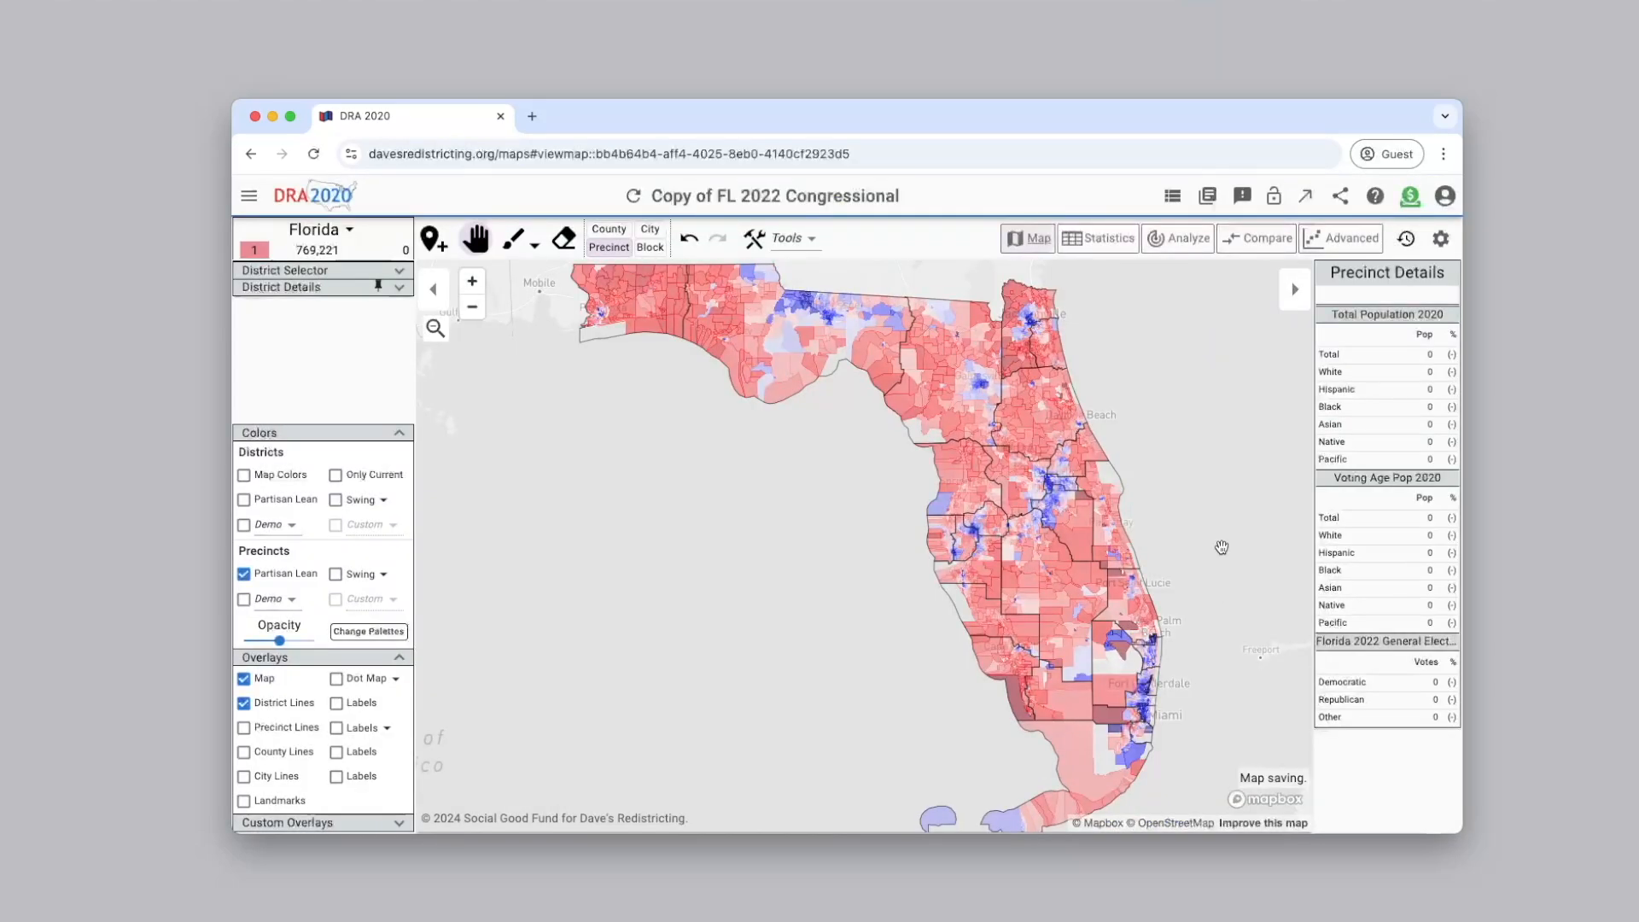
# Review the district statistics and the datasets the map analysis is based on, and return to the map view
pyautogui.click(1097, 246)
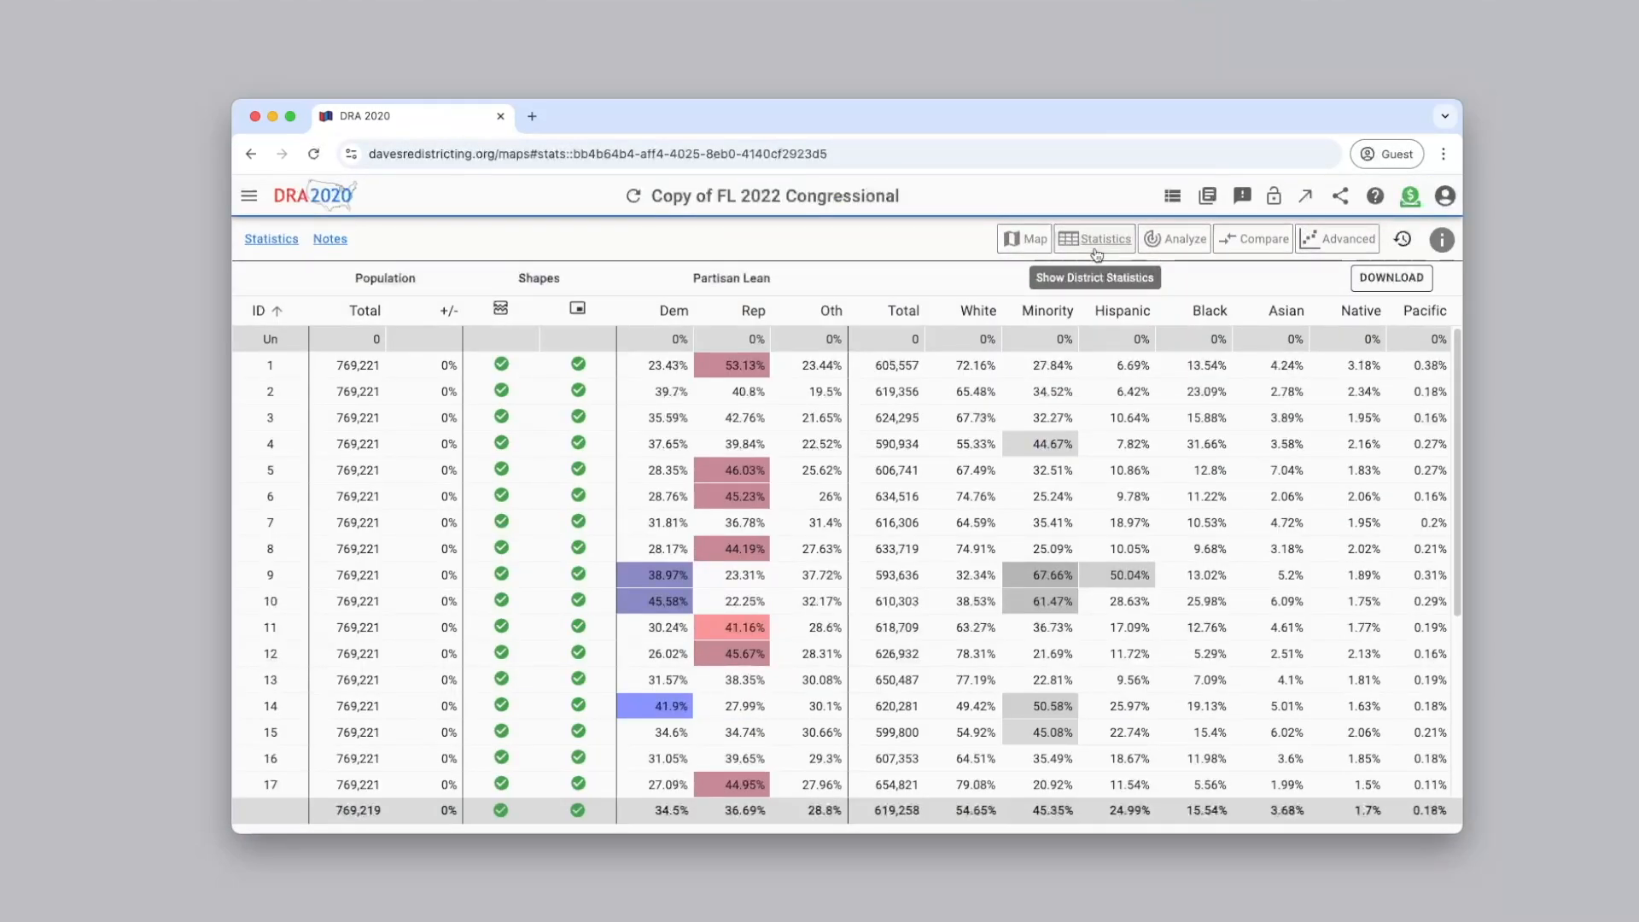
pyautogui.click(1175, 241)
pyautogui.moveTo(1459, 294); pyautogui.dragTo(1460, 325)
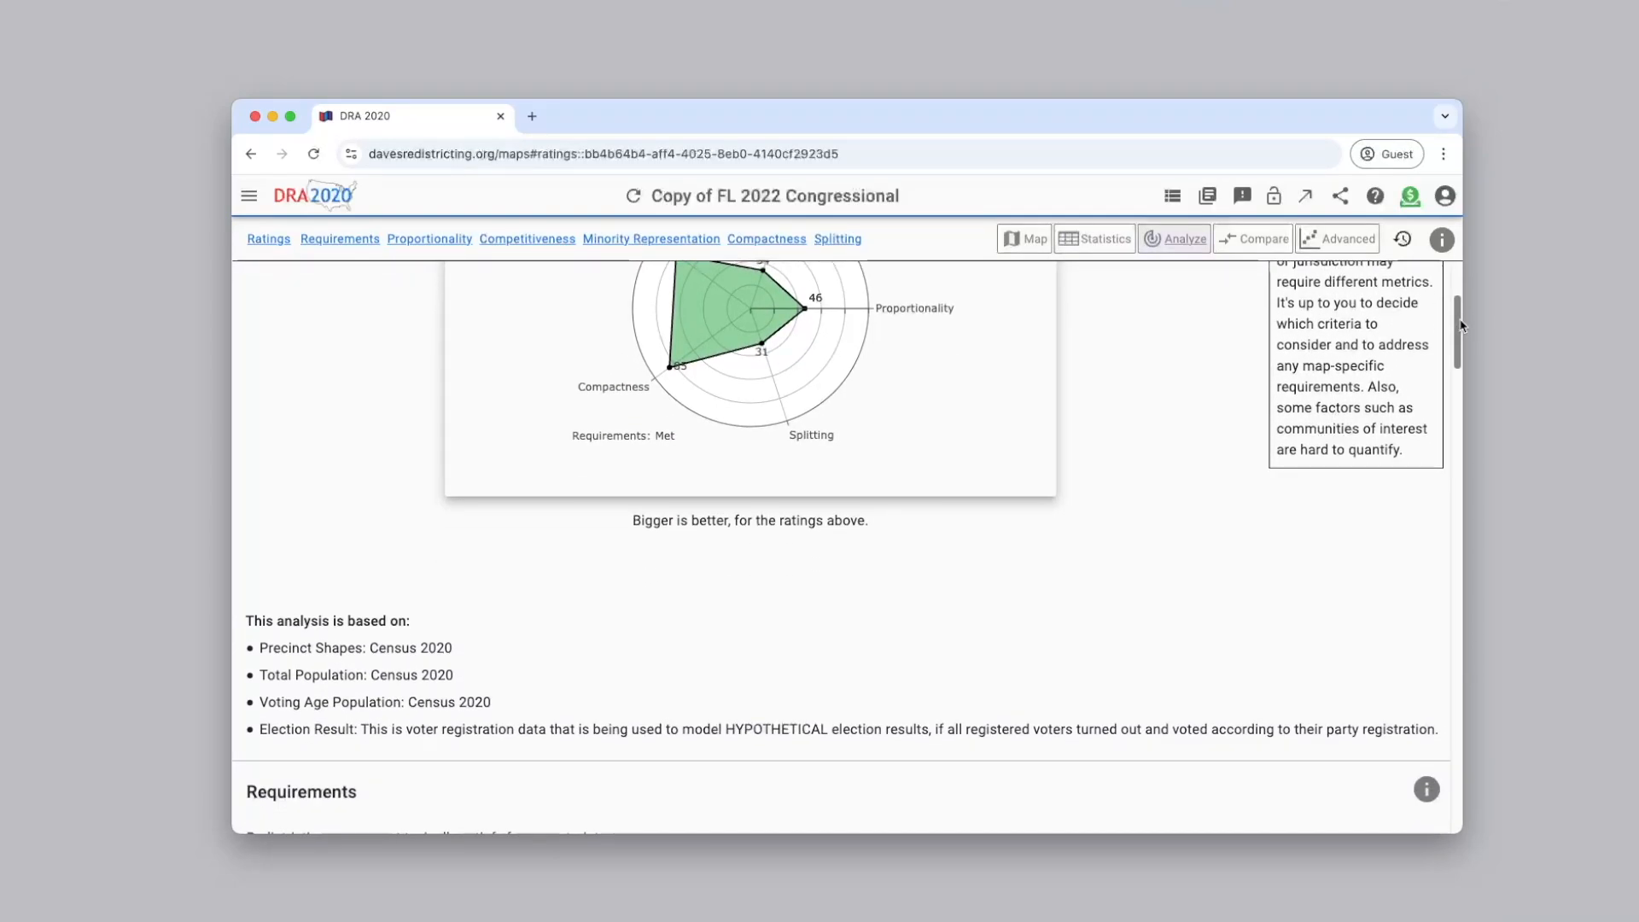
pyautogui.click(1022, 240)
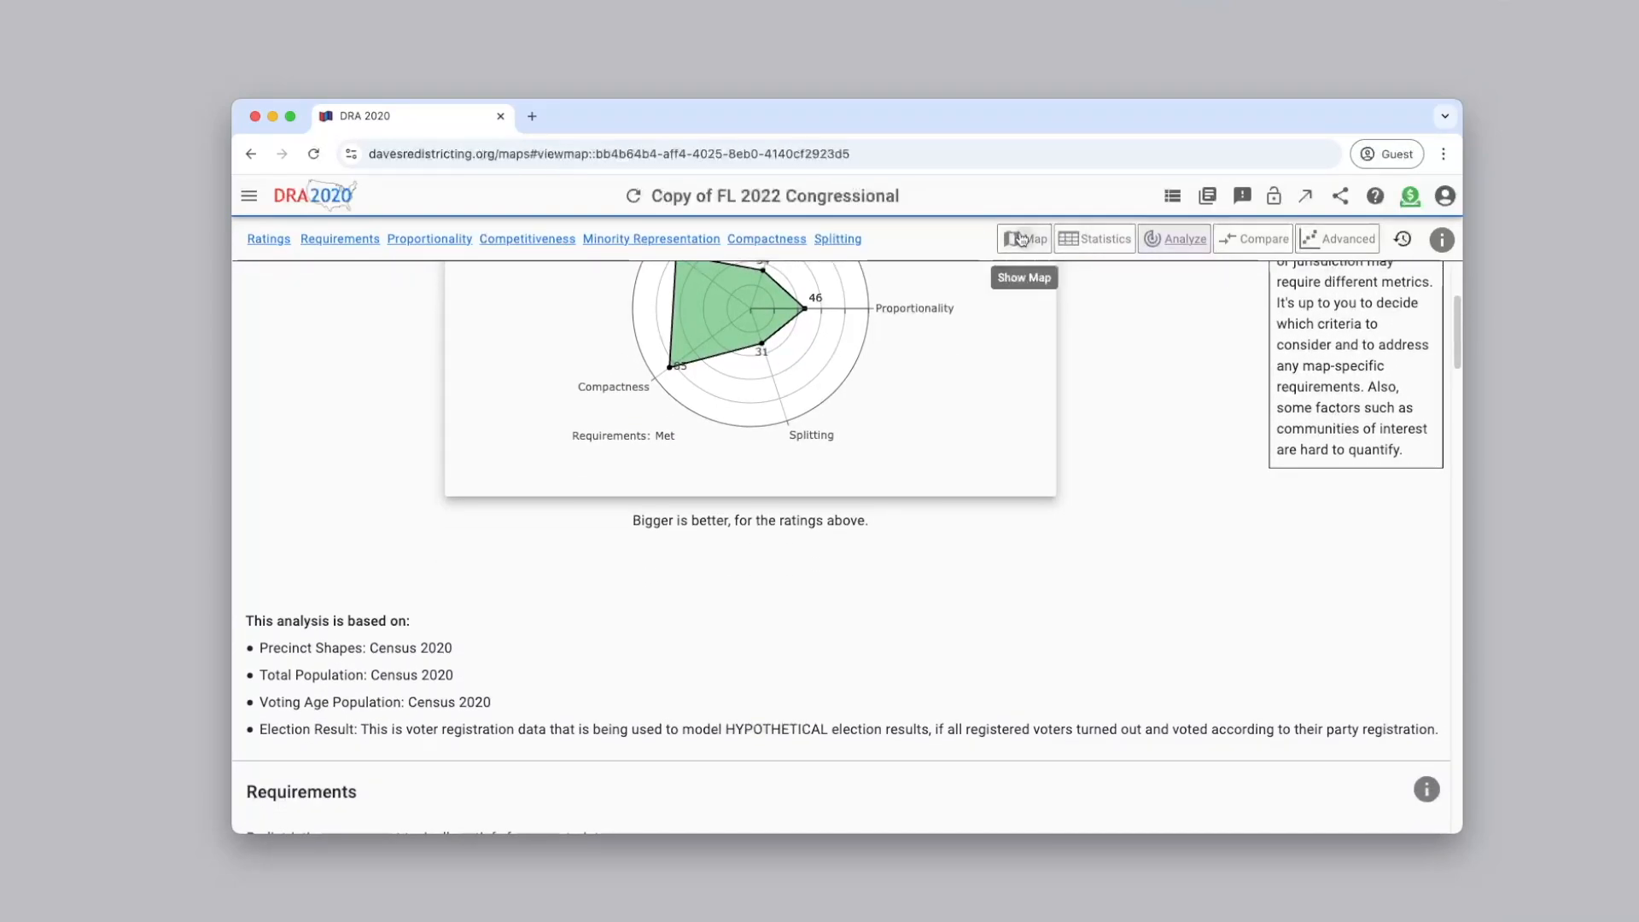